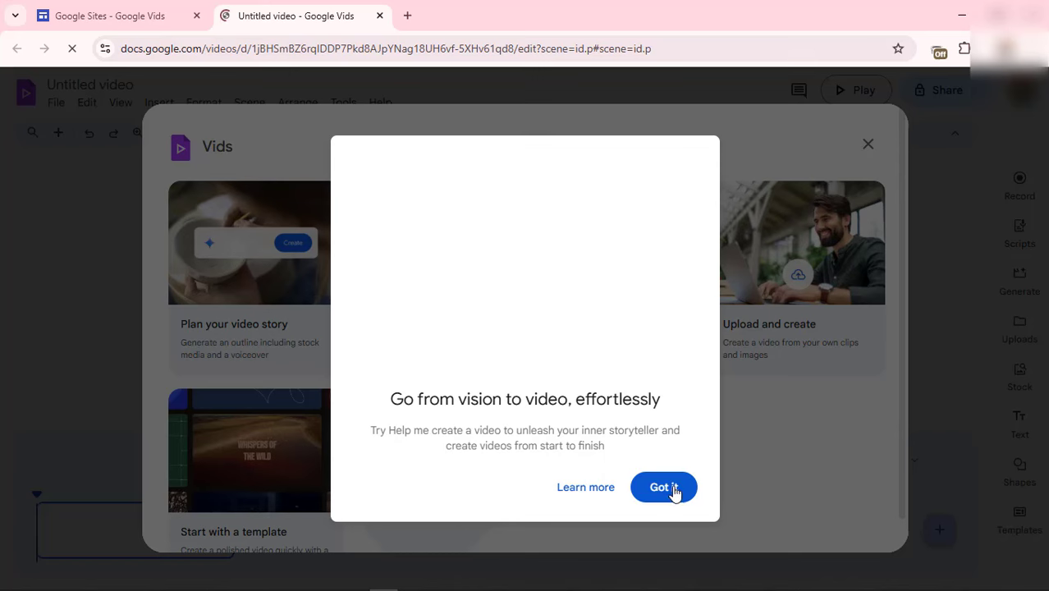
Step: Dismiss the welcome message, start turning ideas into video clips with the Veo 3 (preview) model, and collapse the inspiration examples
click(664, 488)
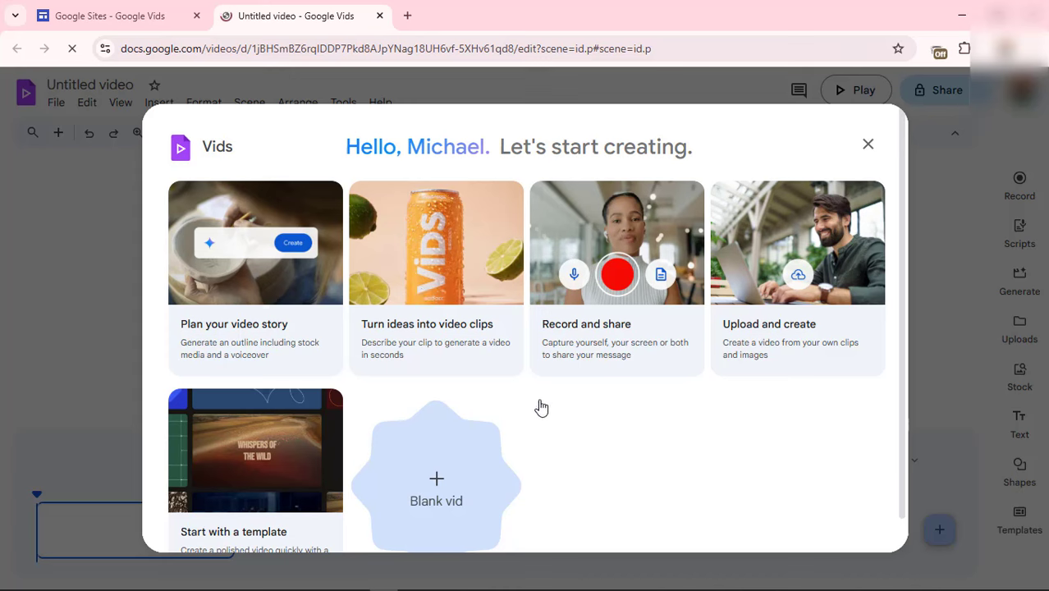
click(435, 326)
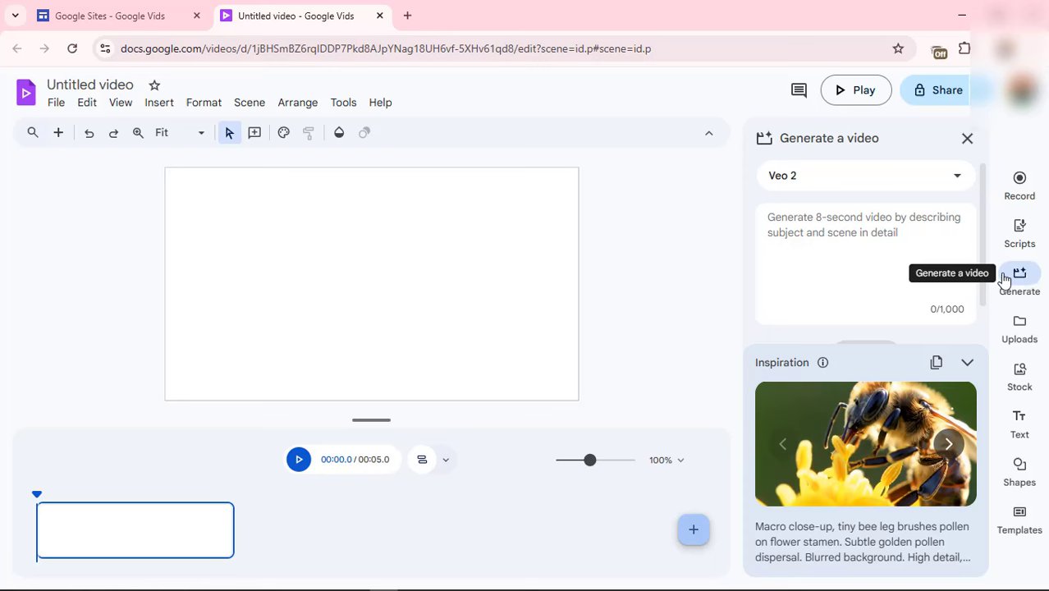
click(861, 182)
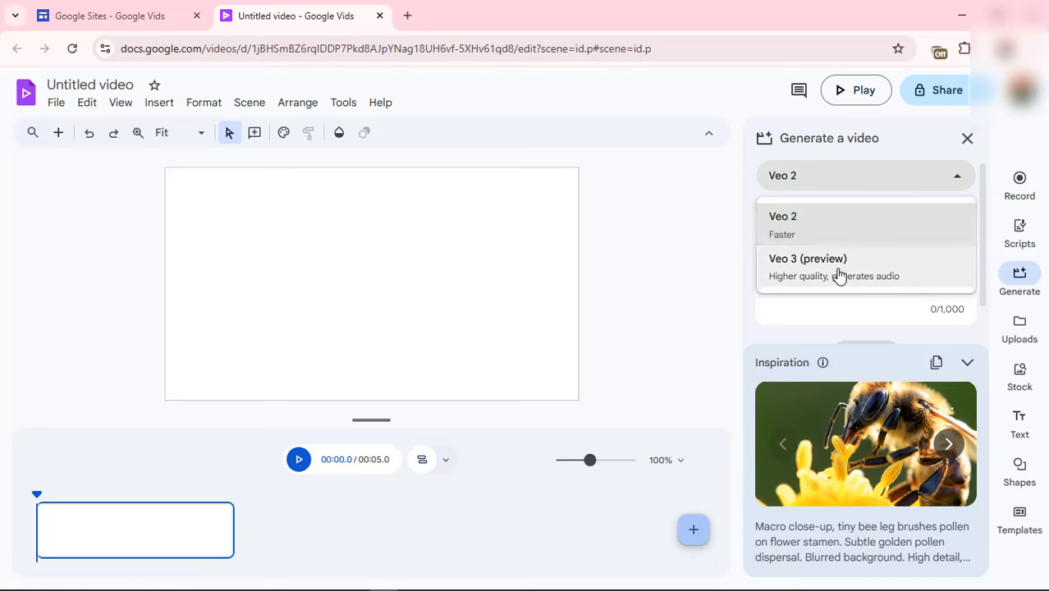
click(919, 273)
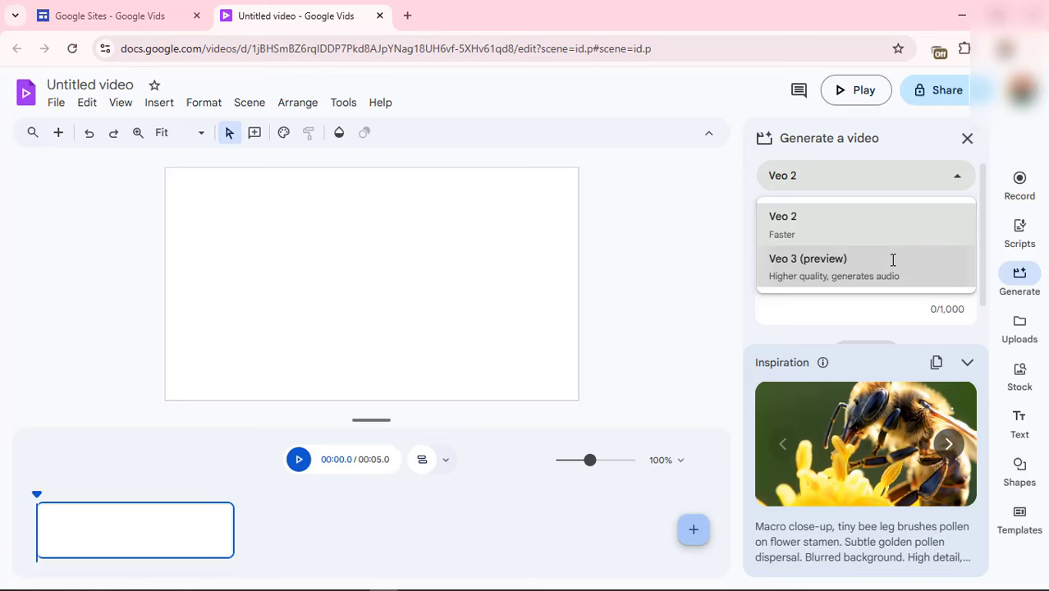
click(893, 259)
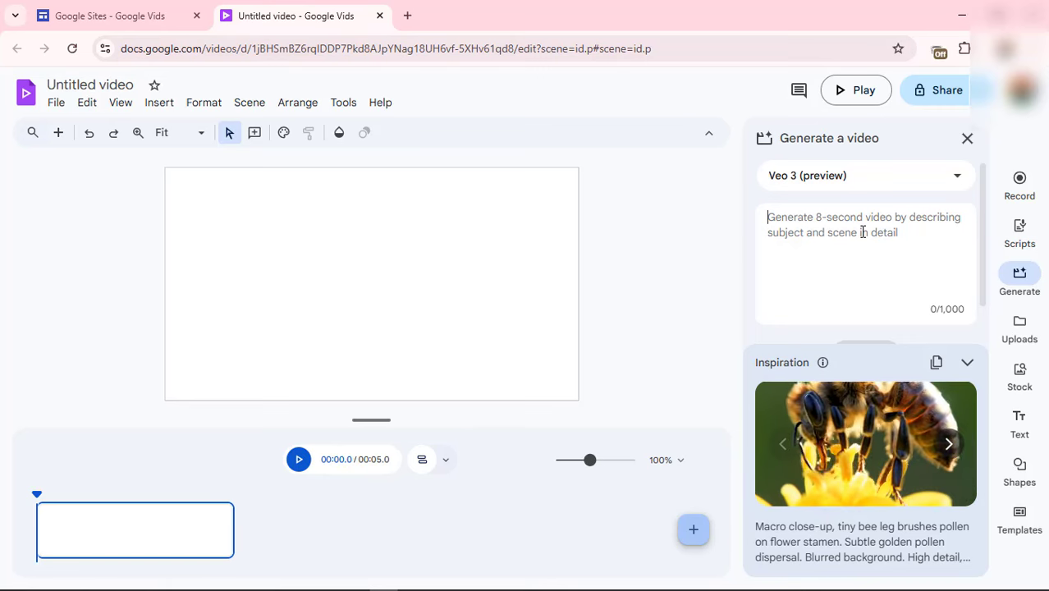
click(967, 364)
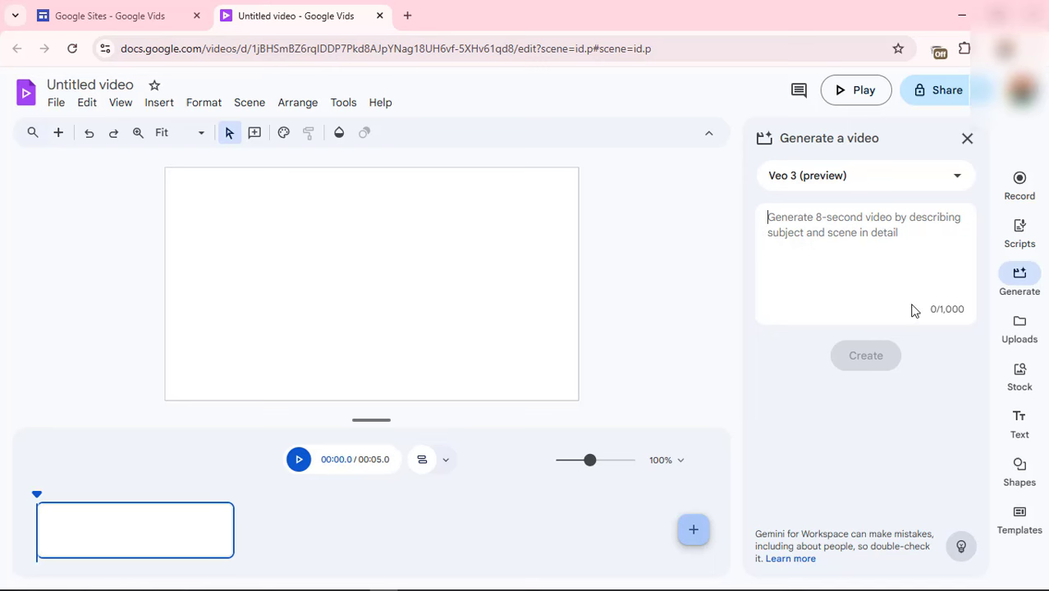
mouse_move(964, 311)
mouse_down()
mouse_move(933, 311)
mouse_move(946, 311)
mouse_up()
click(834, 250)
text(Ge)
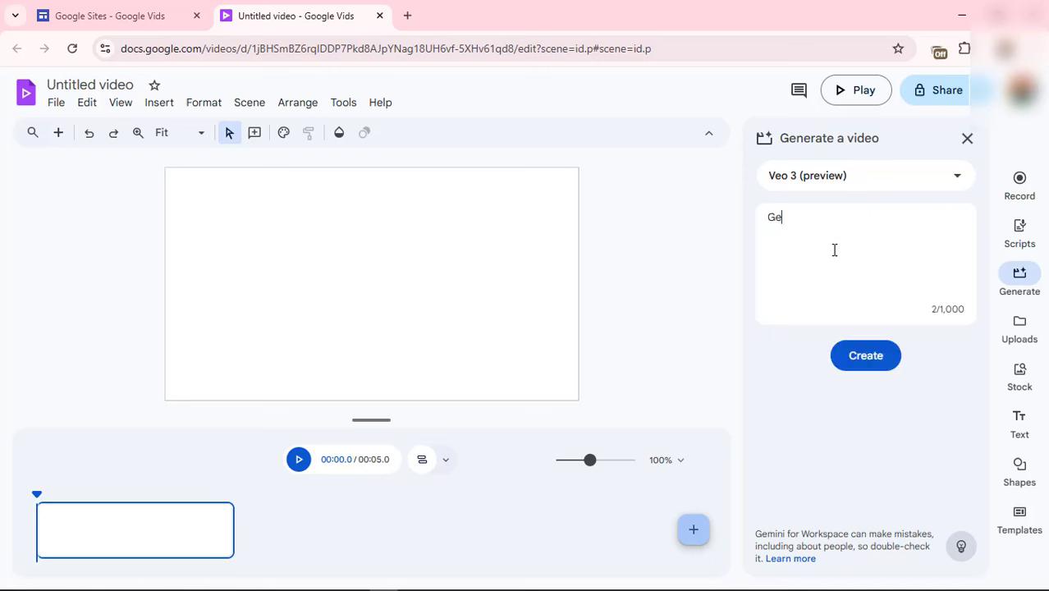
text(neraste)
key(BackSpace)
key(BackSpace)
key(BackSpace)
text(te)
drag(816, 231, 767, 219)
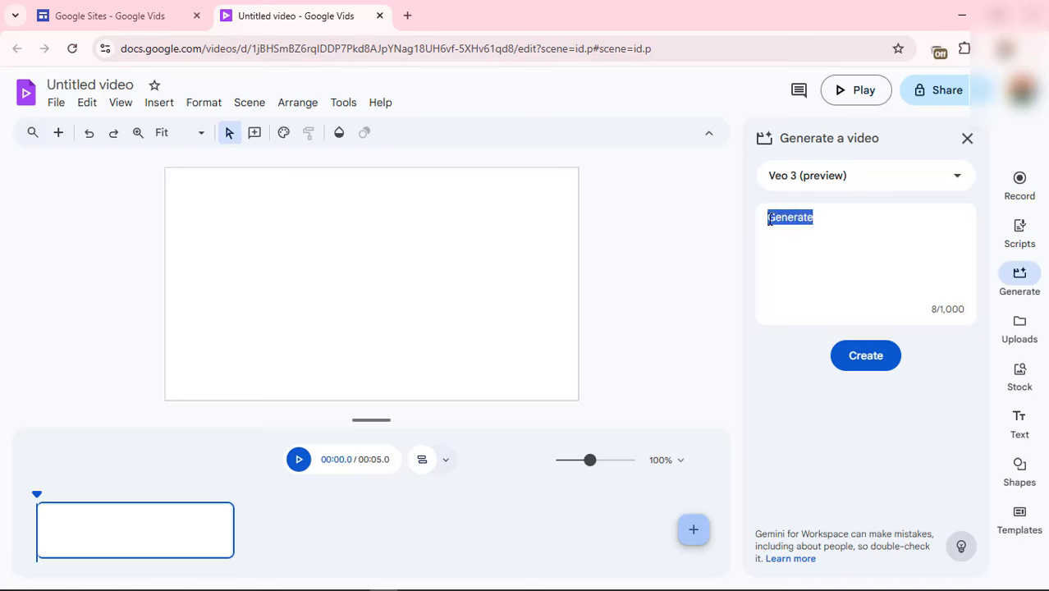
key(BackSpace)
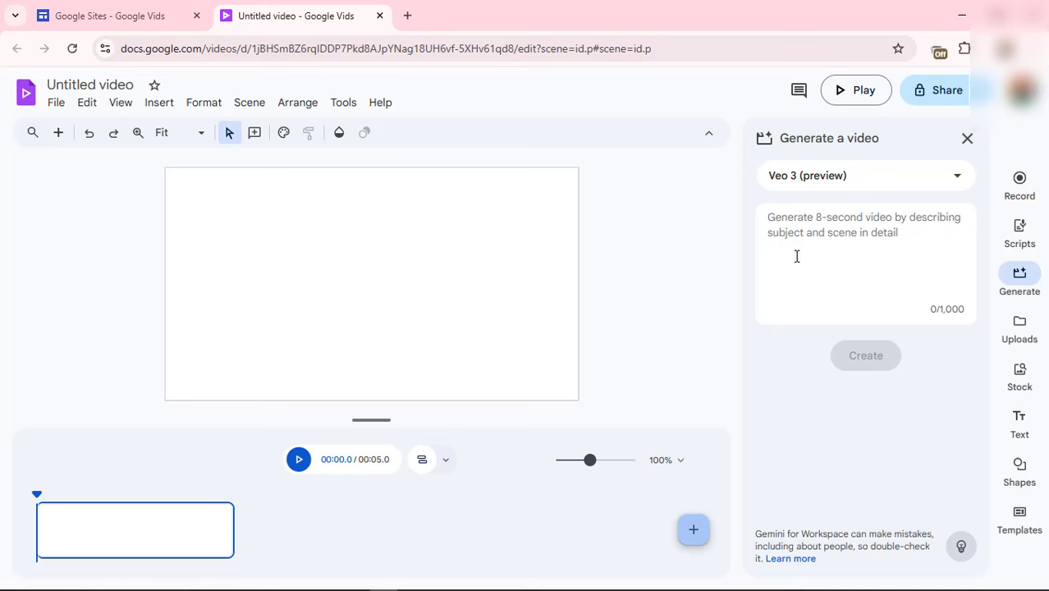
click(812, 218)
click(412, 590)
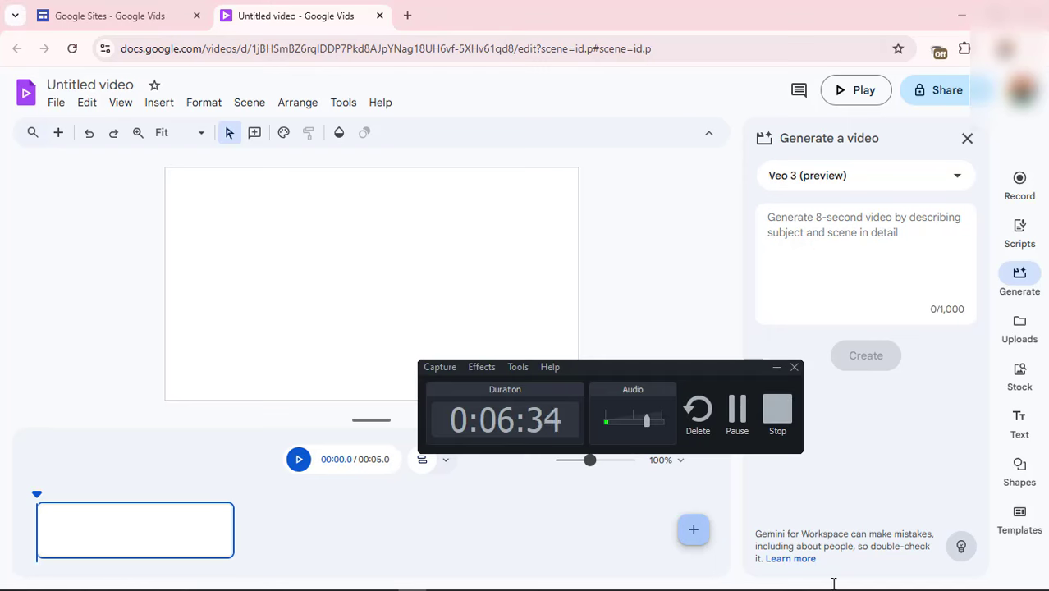
click(736, 411)
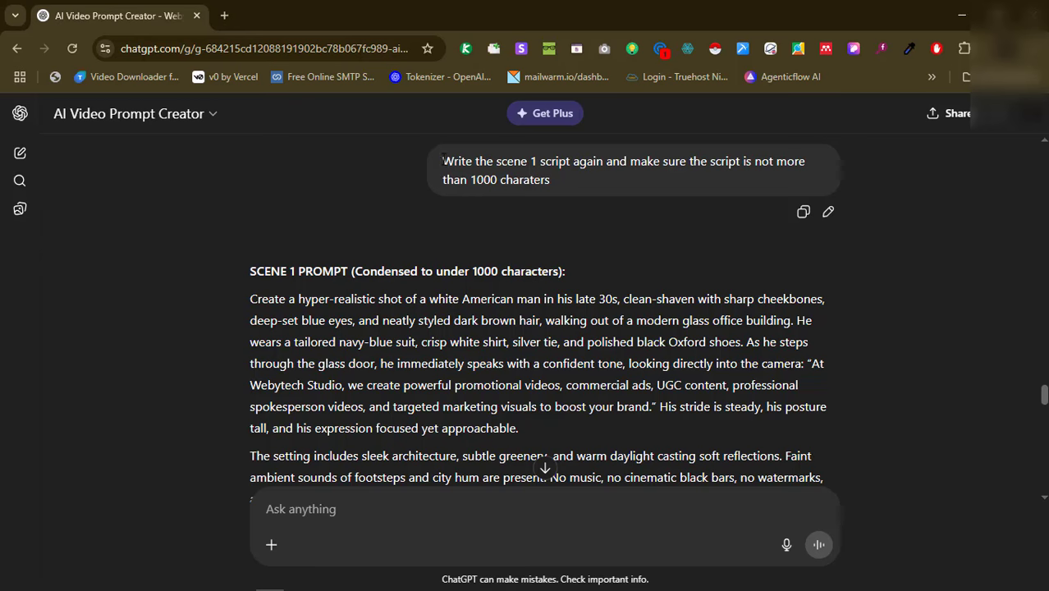
Step: Review the request to rewrite the scene 1 script within 1000 characters and the condensed scene 1 prompt
drag(443, 161, 557, 187)
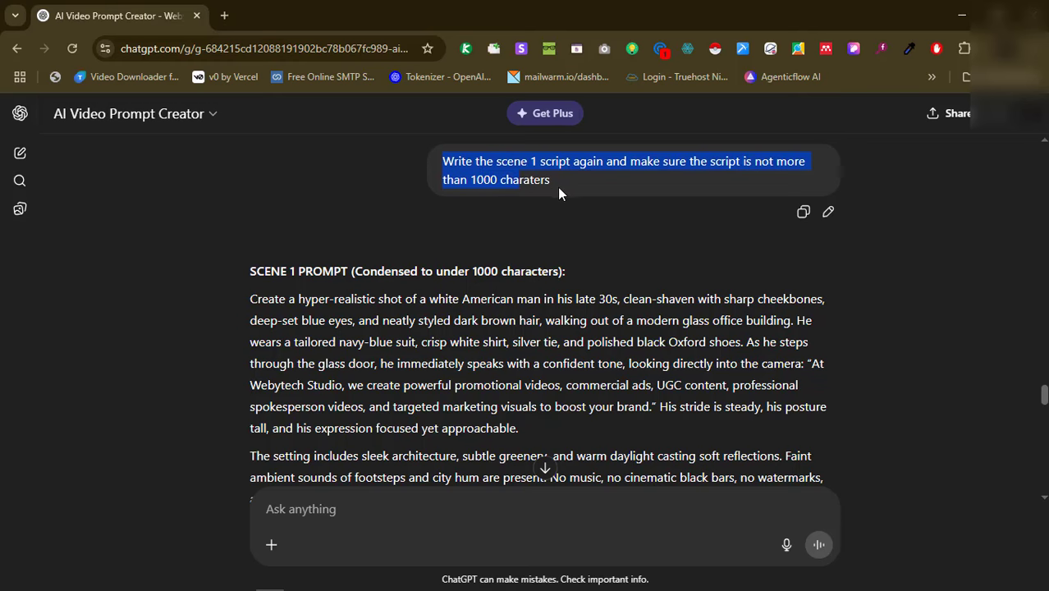
click(558, 184)
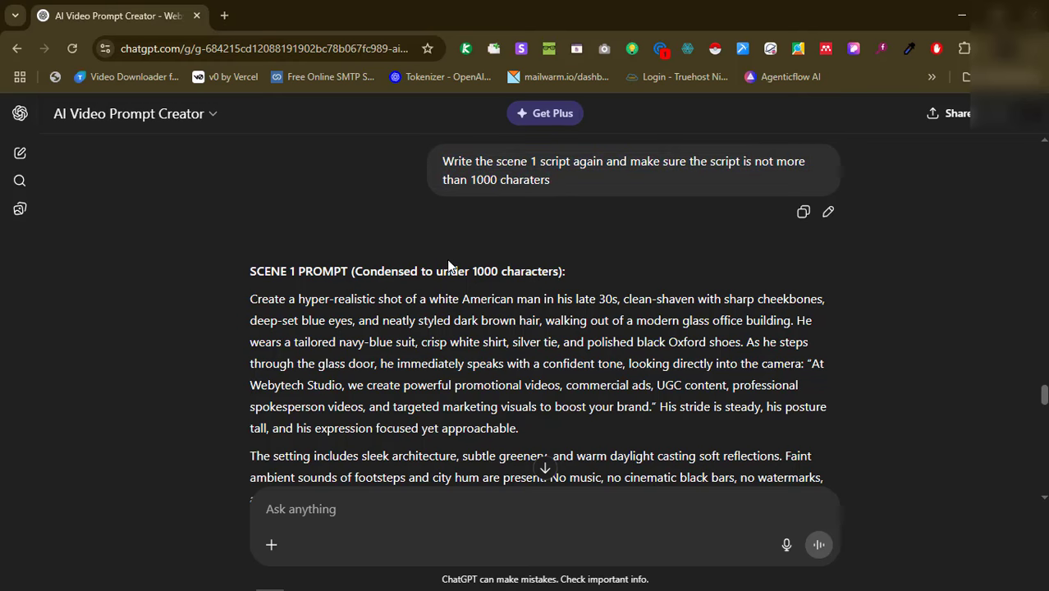
scroll(448, 265, down, 1)
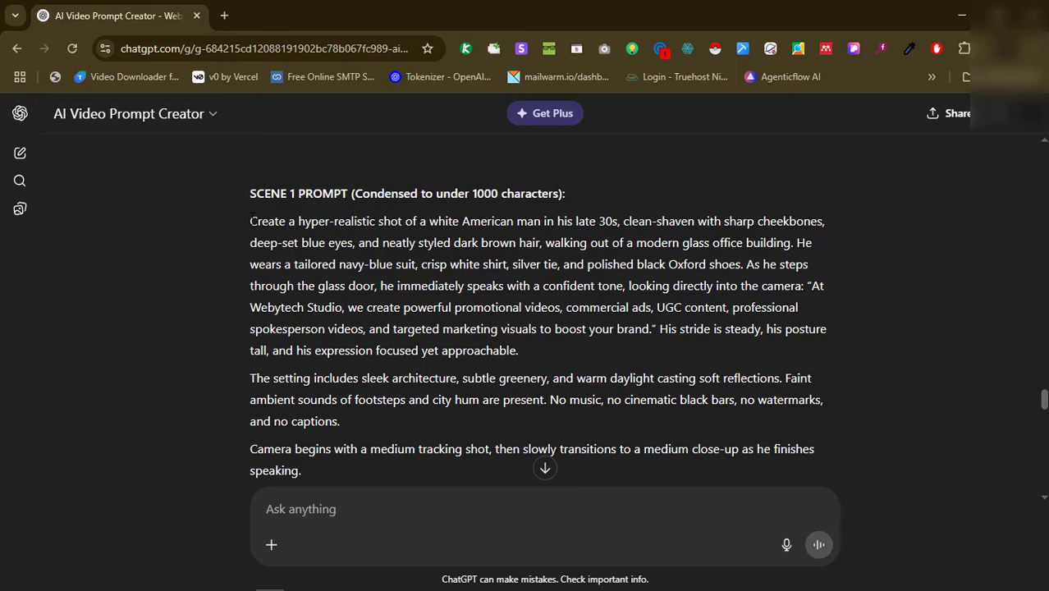
drag(251, 220, 324, 223)
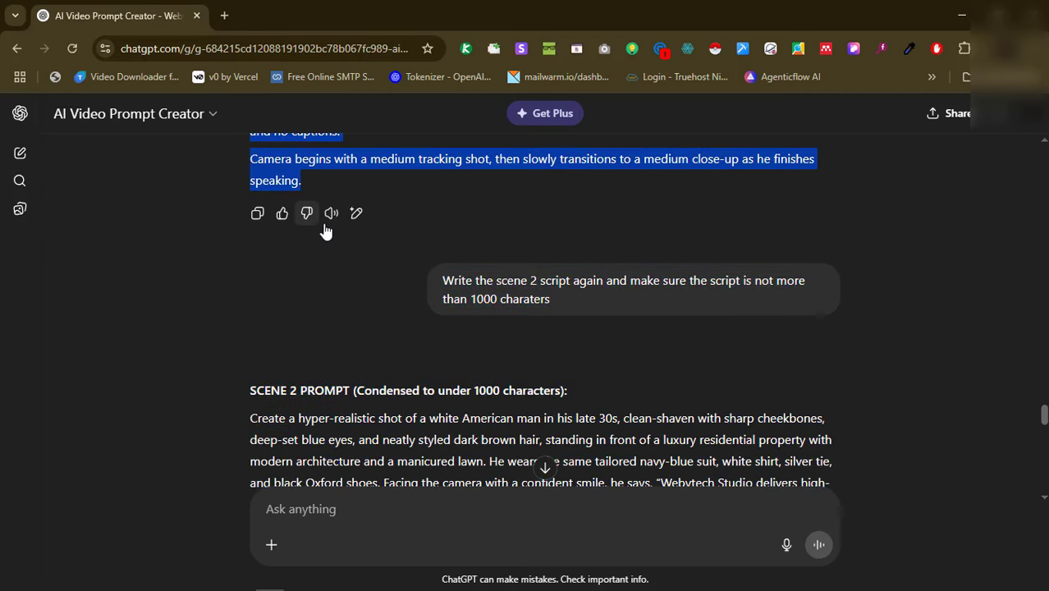
click(405, 185)
scroll(405, 185, up, 2)
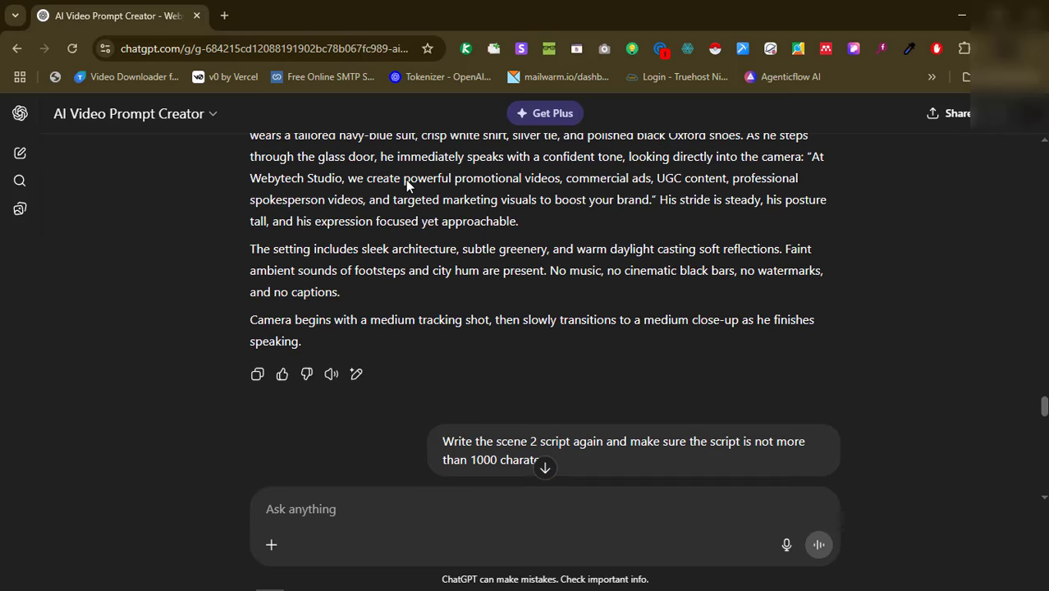
scroll(405, 186, up, 1)
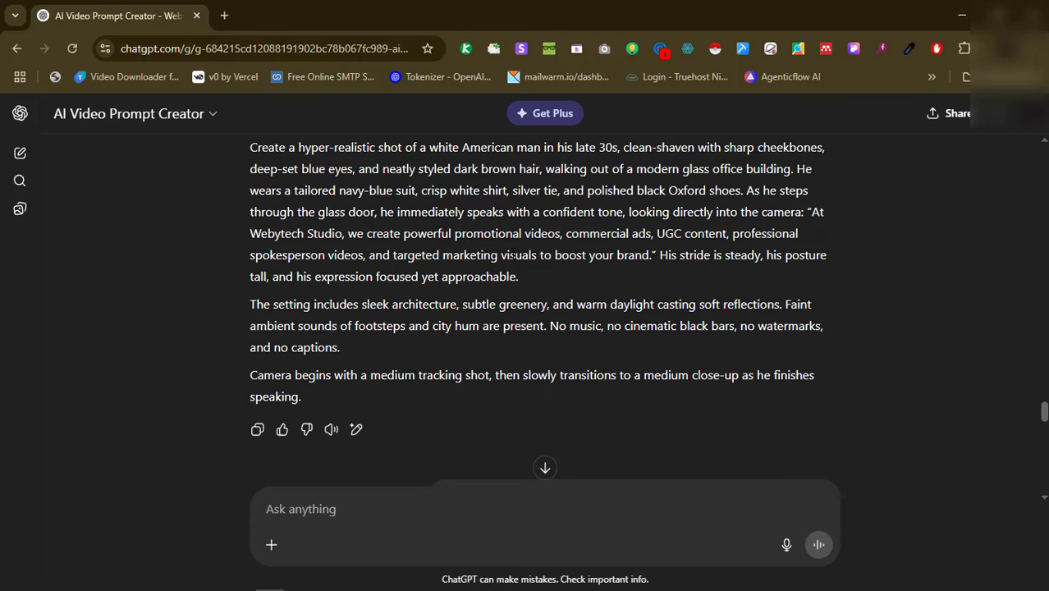
Step: Read the request for a shorter scene 2 script and its condensed prompt, comparing it with the scene 1 prompt
scroll(505, 328, down, 3)
scroll(503, 328, down, 2)
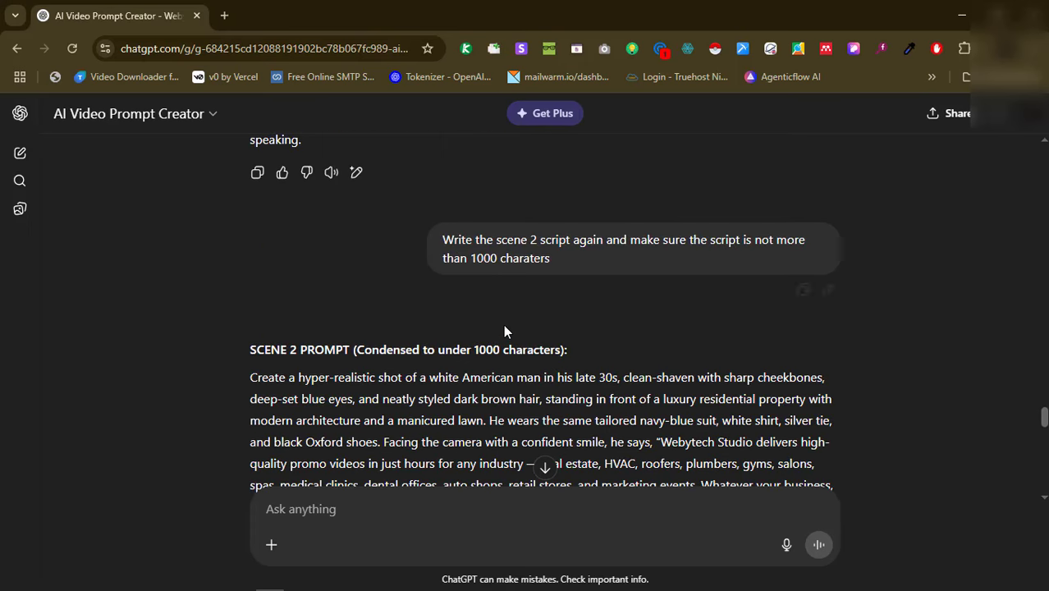
scroll(487, 276, down, 1)
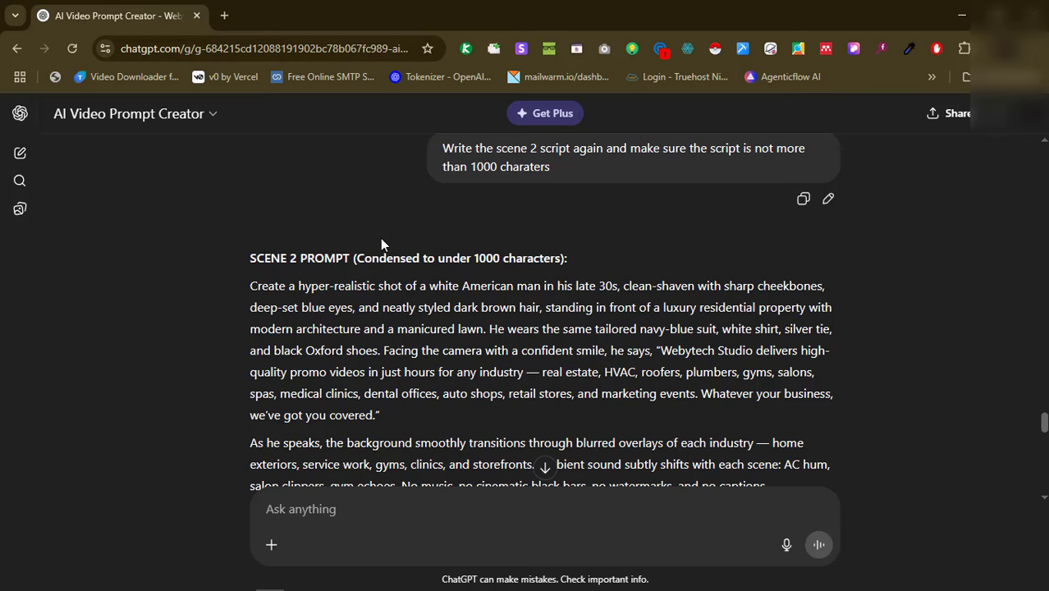
scroll(374, 262, down, 1)
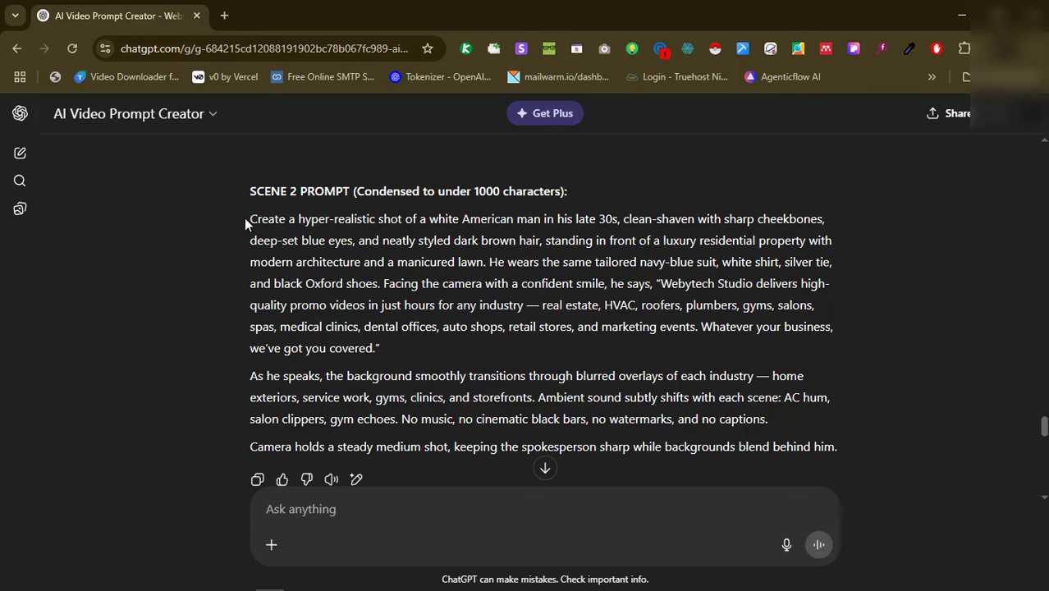
scroll(348, 277, up, 2)
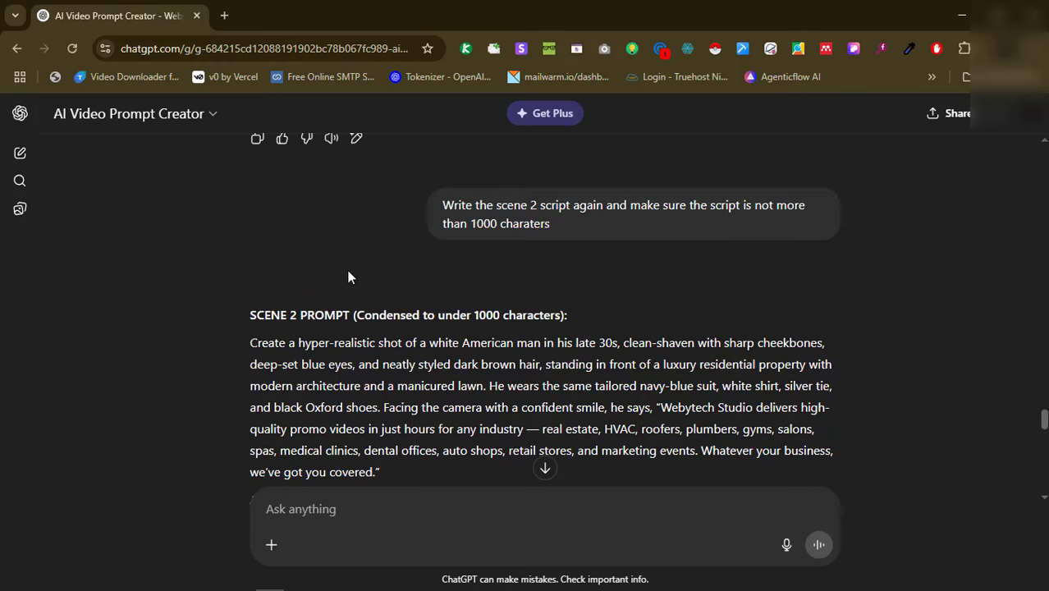
scroll(350, 277, up, 1)
scroll(351, 278, down, 2)
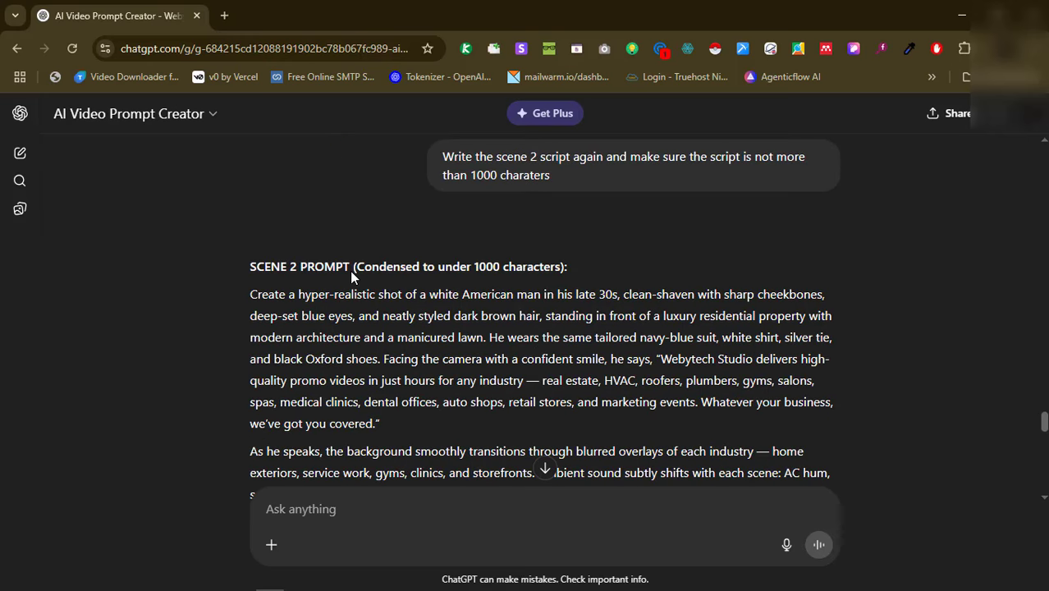
scroll(350, 278, up, 3)
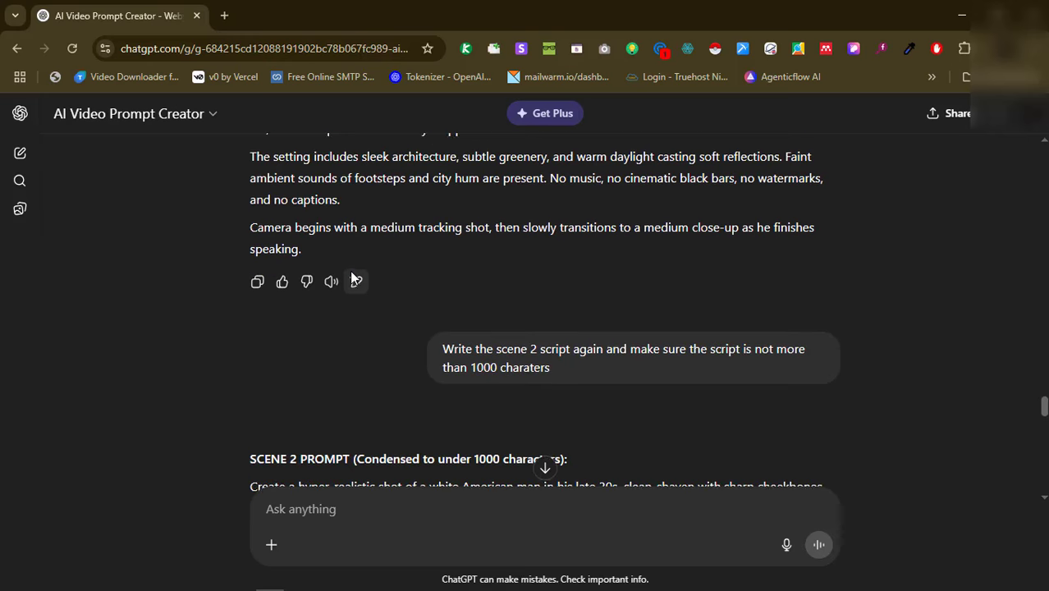
scroll(350, 277, up, 2)
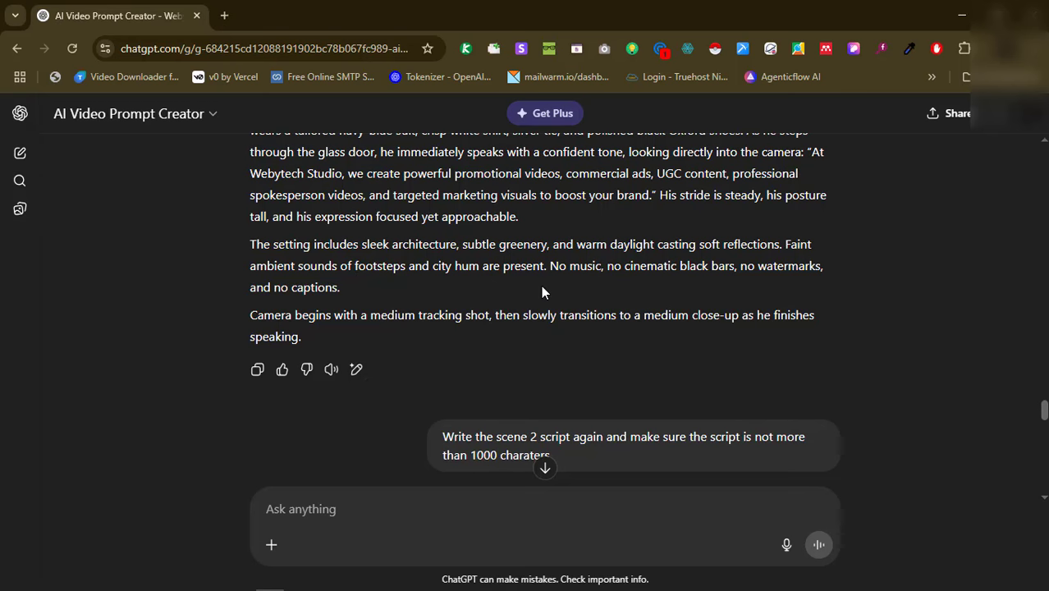
scroll(541, 288, down, 2)
scroll(541, 287, down, 2)
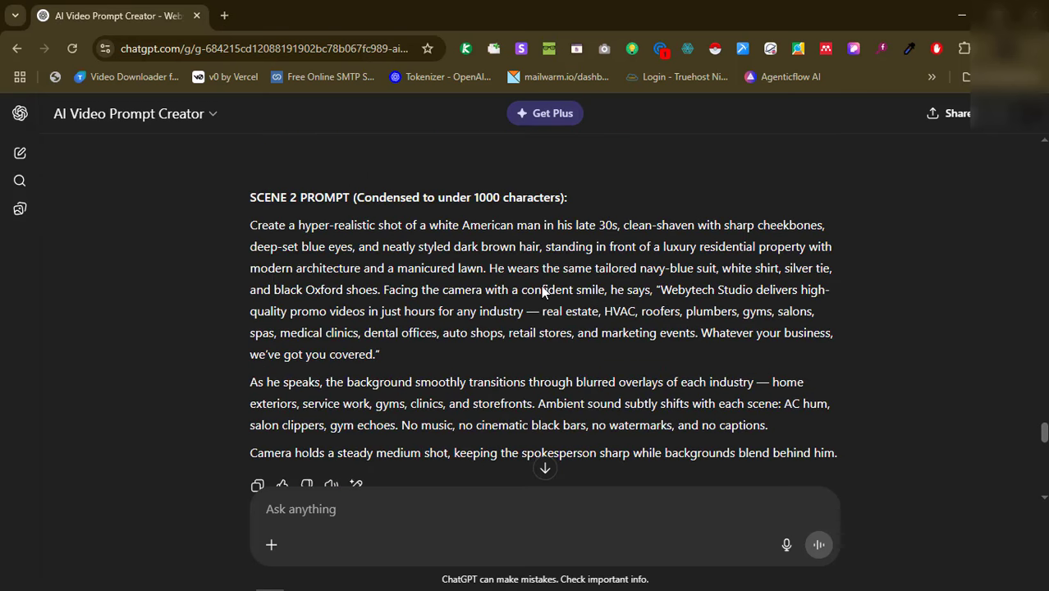
Step: Copy the full condensed scene 3 prompt from the chat, switch to Google Vids and paste it as the video description
scroll(541, 285, down, 3)
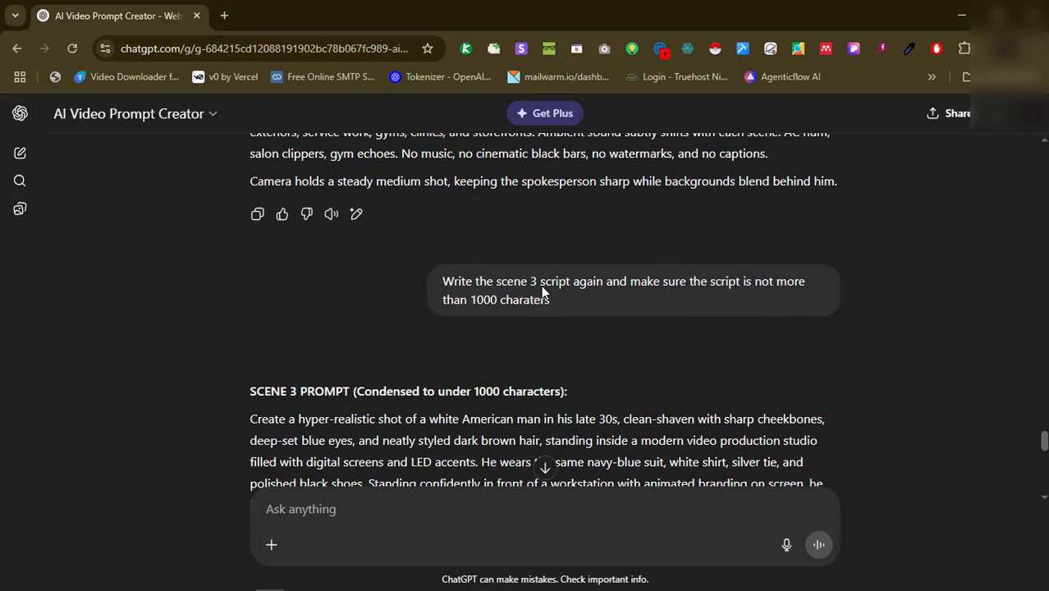
scroll(541, 287, down, 2)
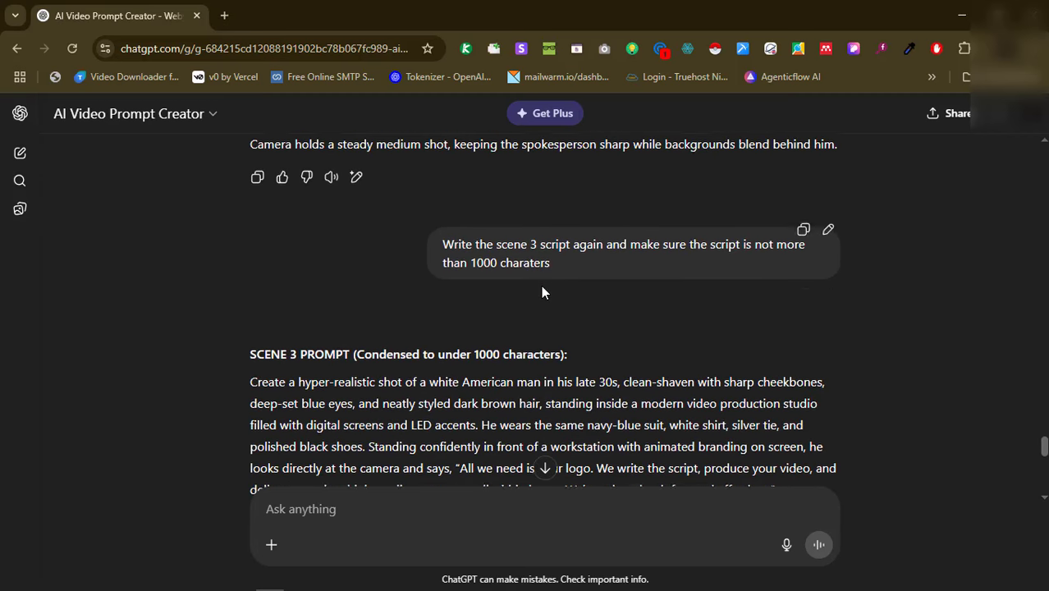
scroll(540, 285, down, 1)
scroll(541, 284, down, 1)
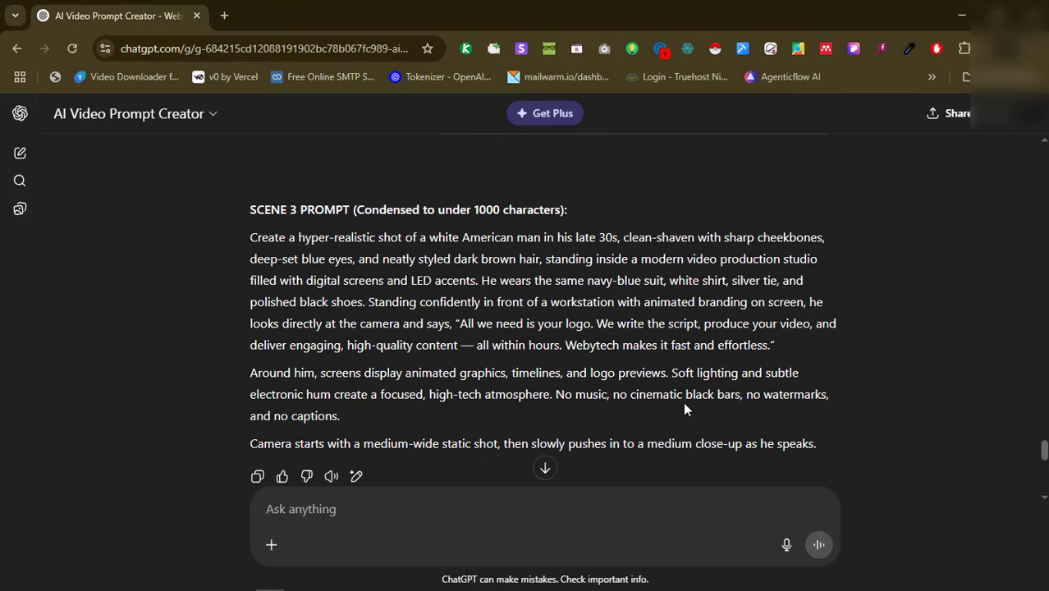
drag(683, 401, 816, 444)
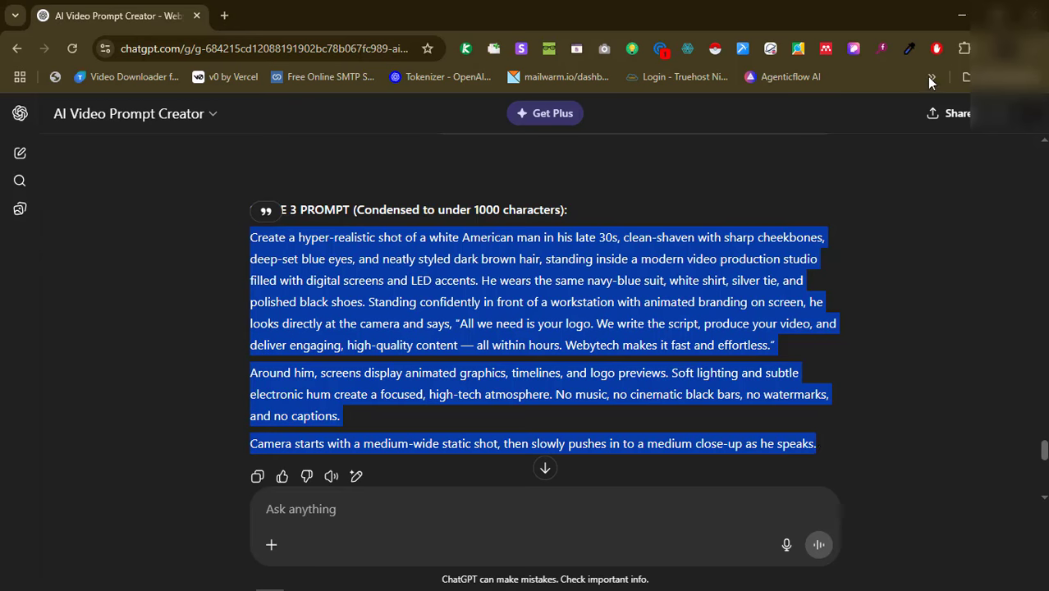
click(960, 15)
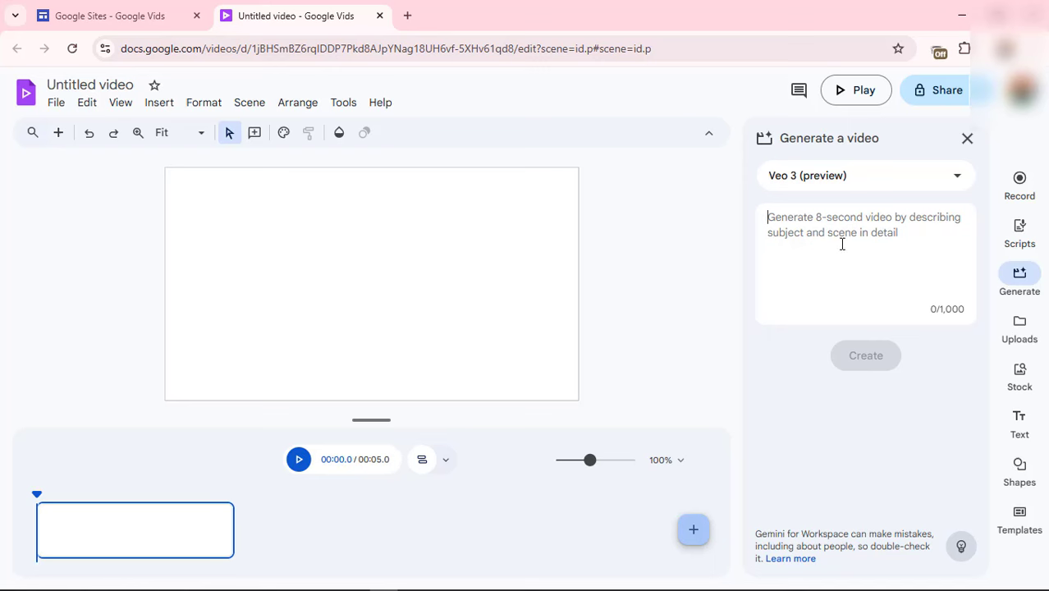
click(841, 244)
key(ctrl+v)
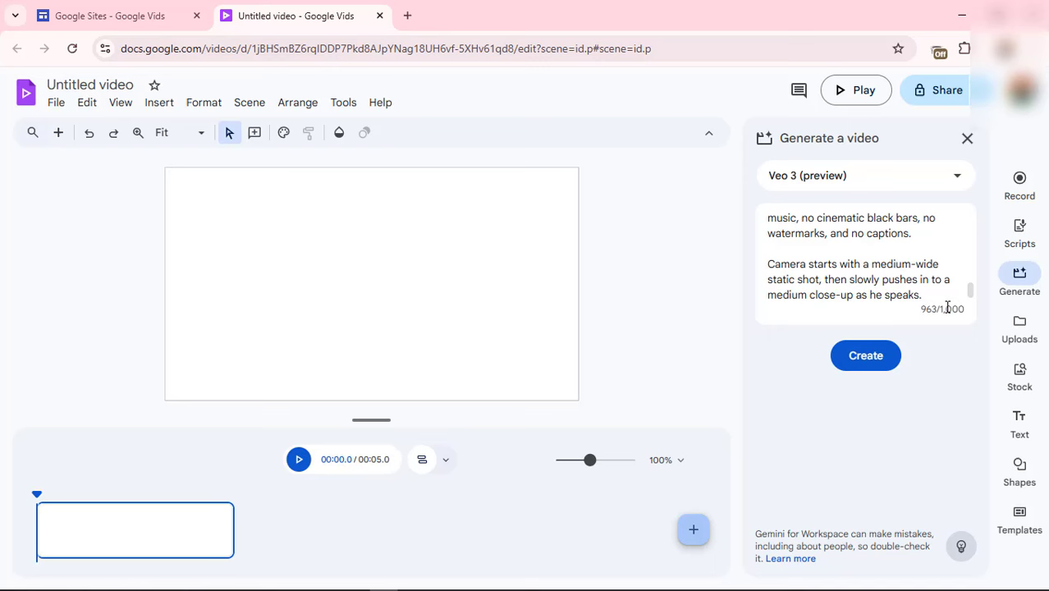
Step: Remove the dash between "high-quality content" and "all within hours" in the pasted video prompt
drag(920, 308, 956, 307)
click(921, 294)
scroll(896, 259, up, 4)
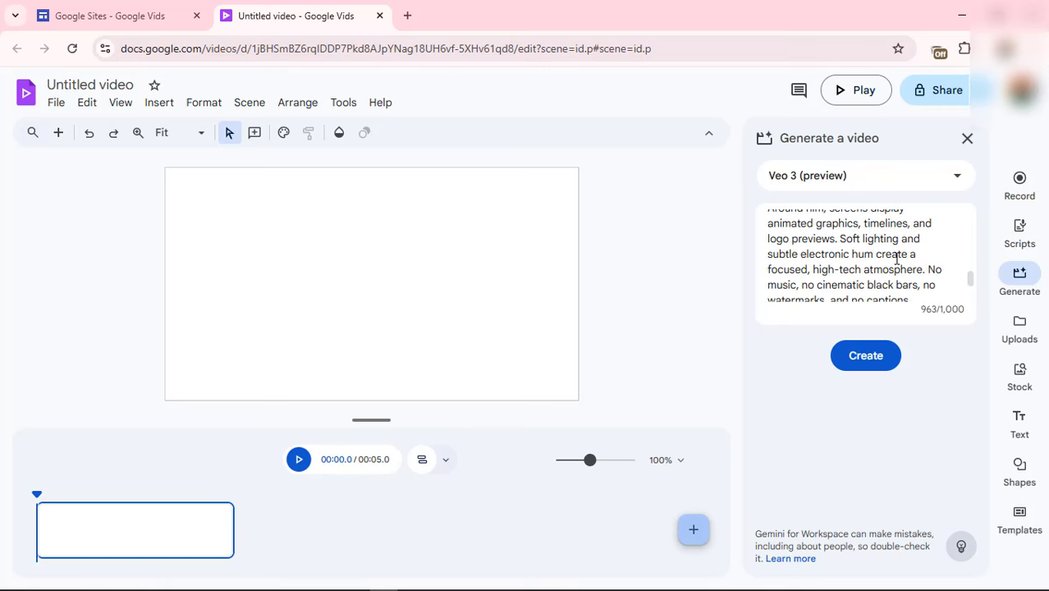
scroll(896, 260, up, 4)
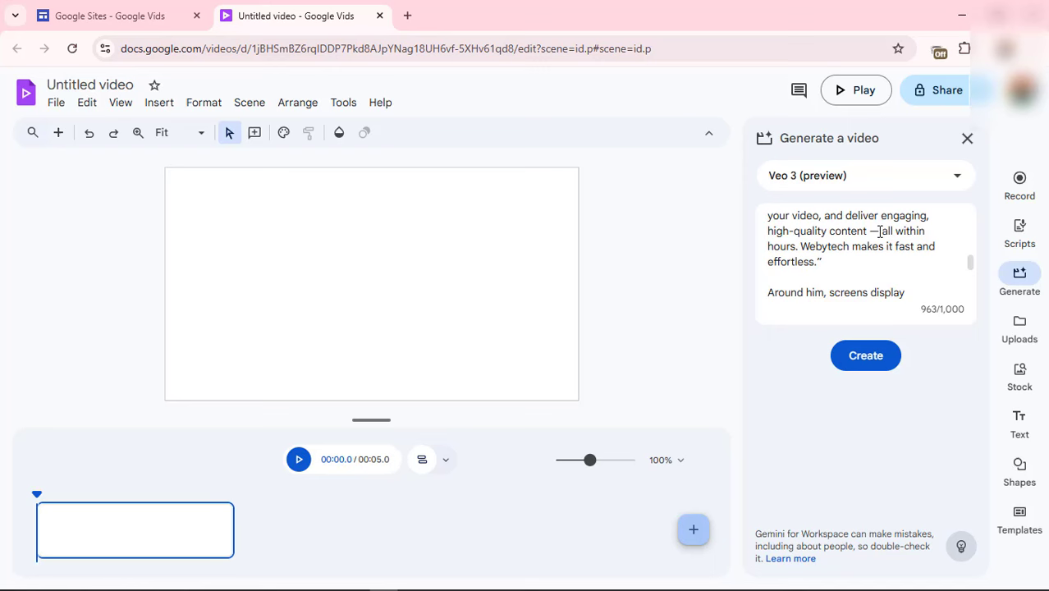
click(878, 232)
key(BackSpace)
key(BackSpace)
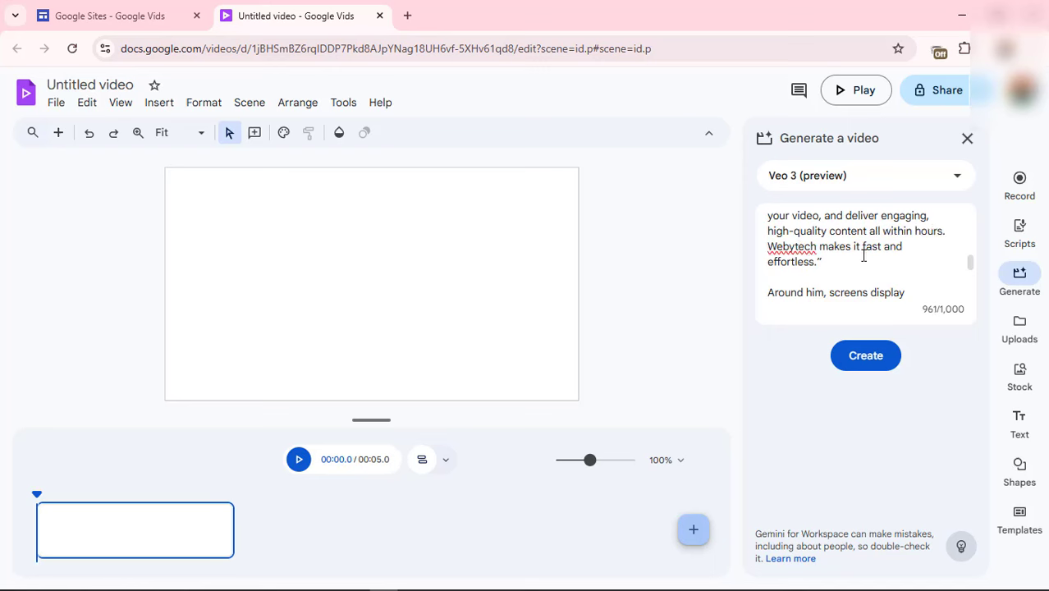
scroll(863, 255, up, 1)
scroll(863, 255, up, 2)
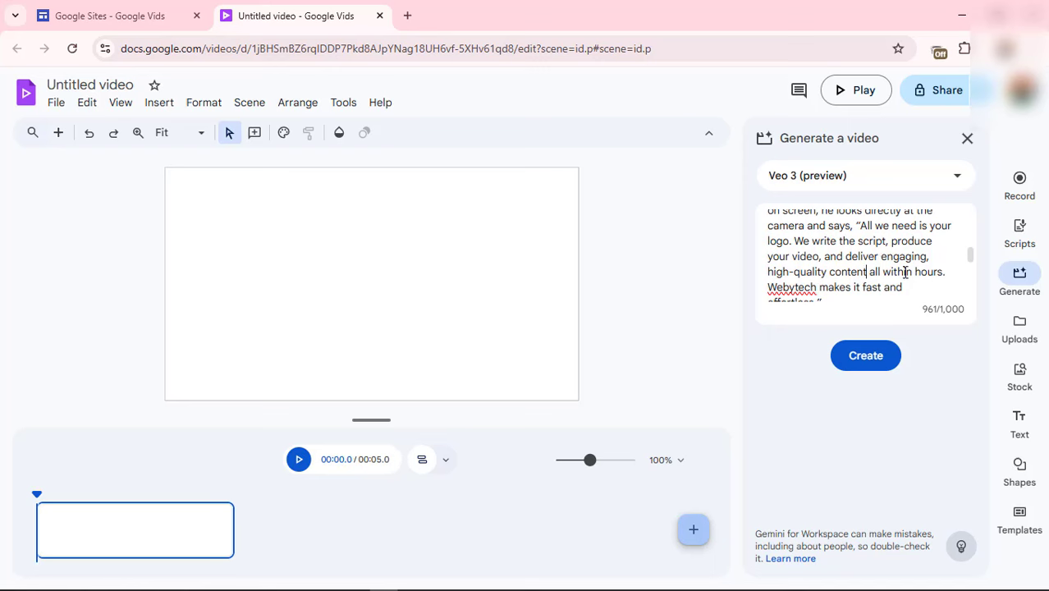
Step: Delete the closing sentence "Webytech makes it fast and effortless." from the spoken line in the scene 3 video prompt
scroll(907, 271, down, 1)
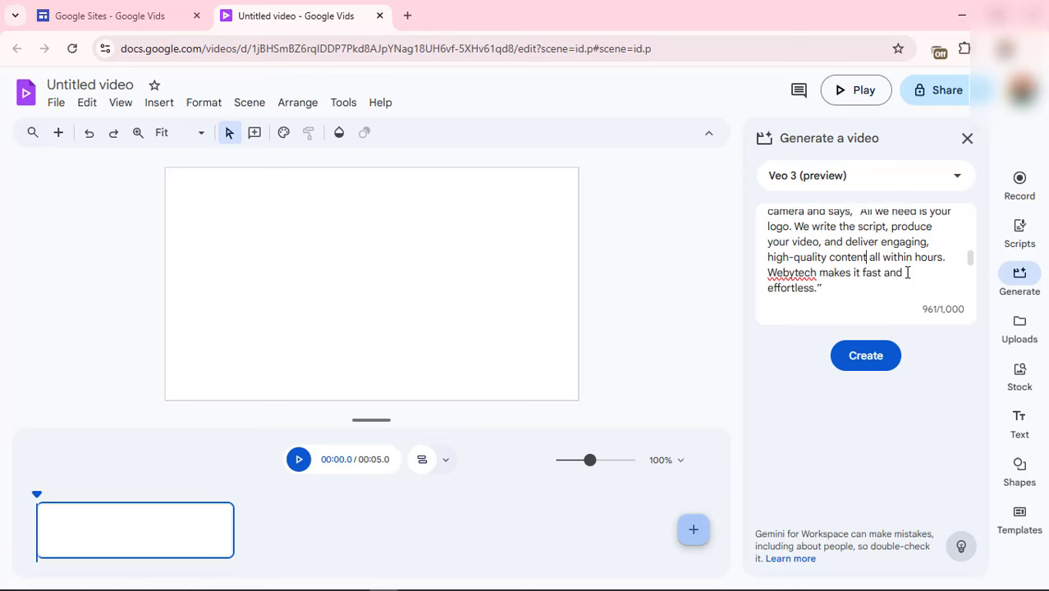
scroll(907, 272, up, 2)
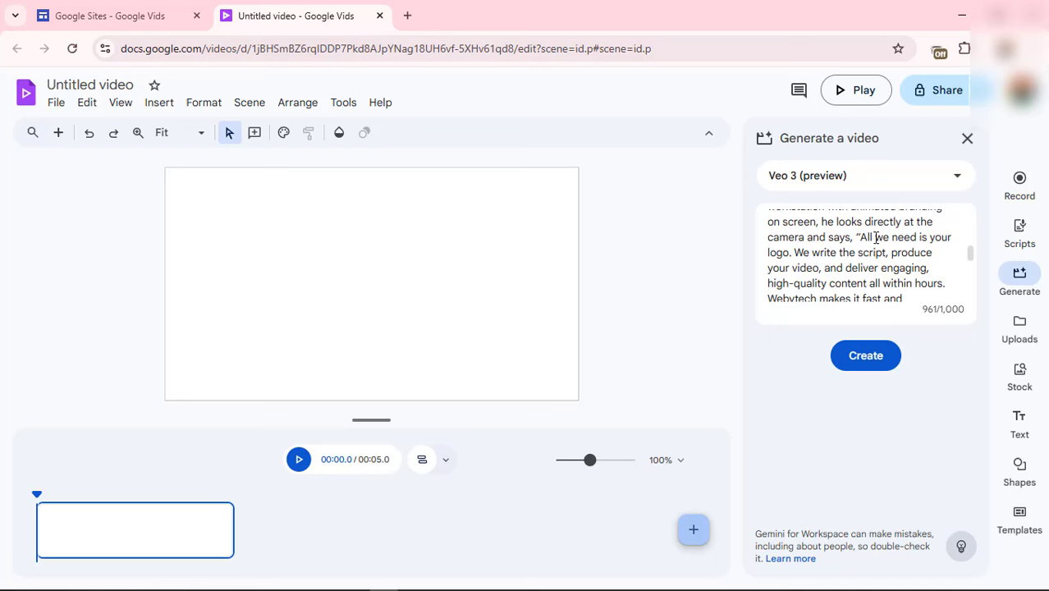
scroll(878, 275, down, 1)
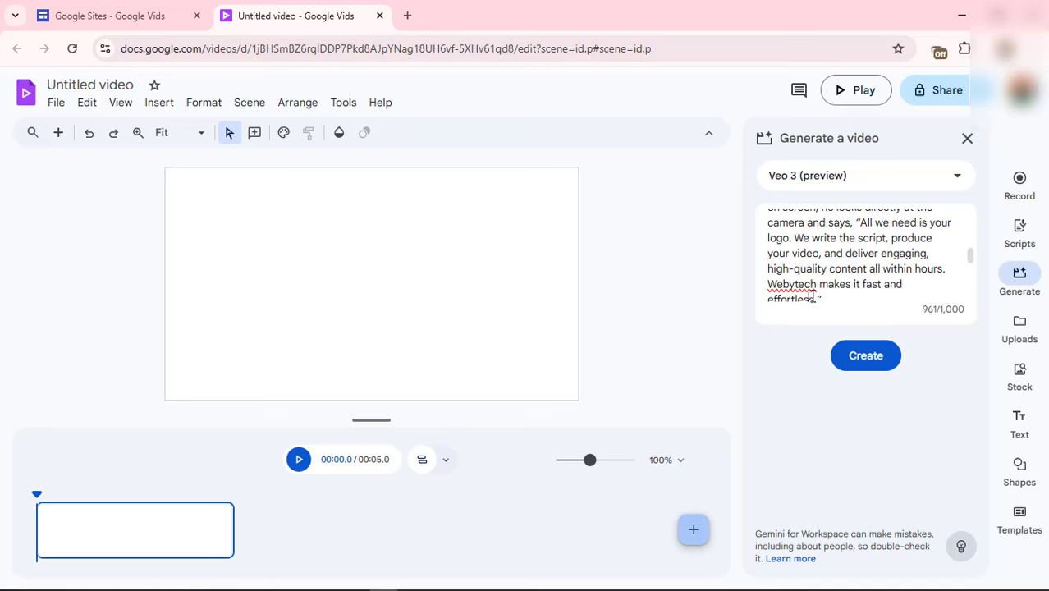
drag(813, 297, 768, 252)
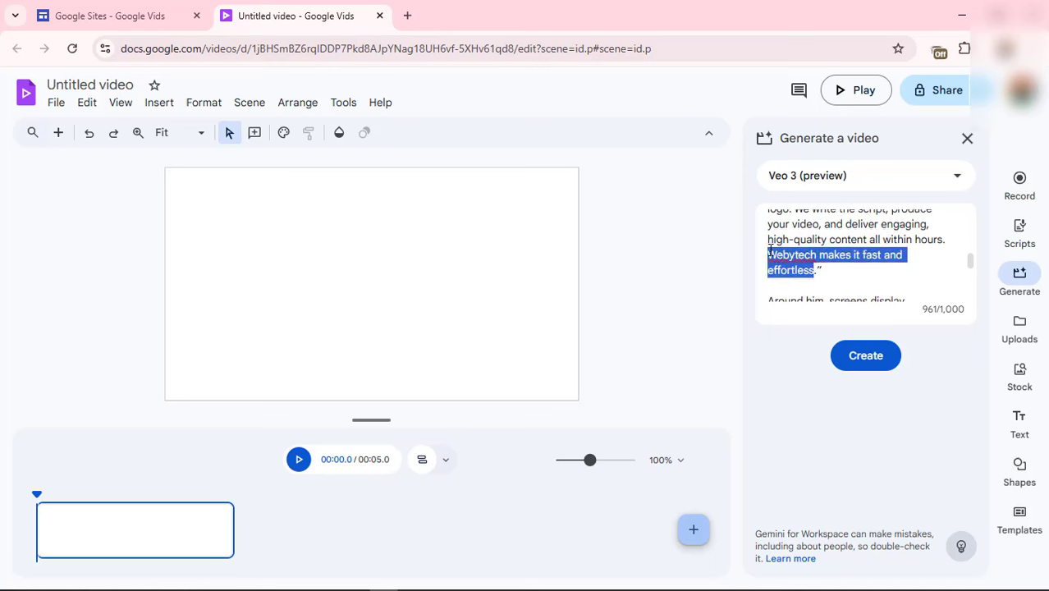
key(BackSpace)
key(BackSpace)
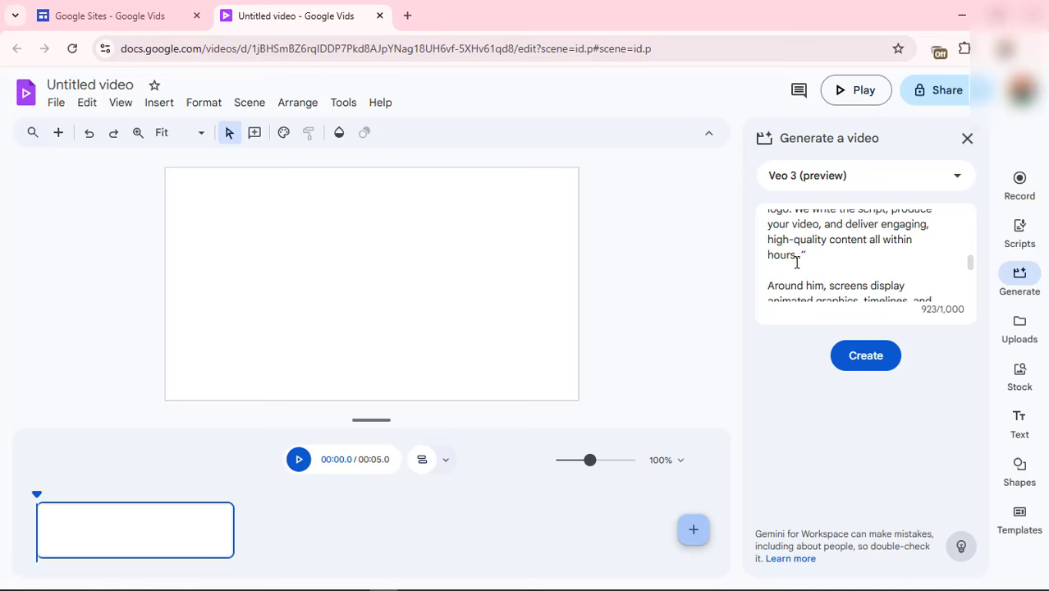
key(BackSpace)
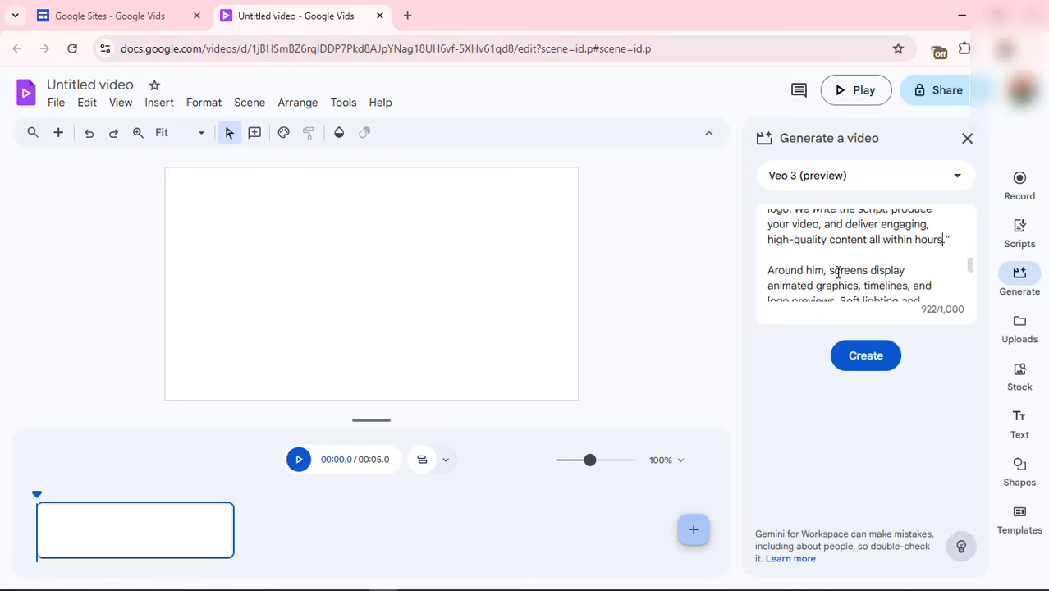
scroll(837, 270, up, 2)
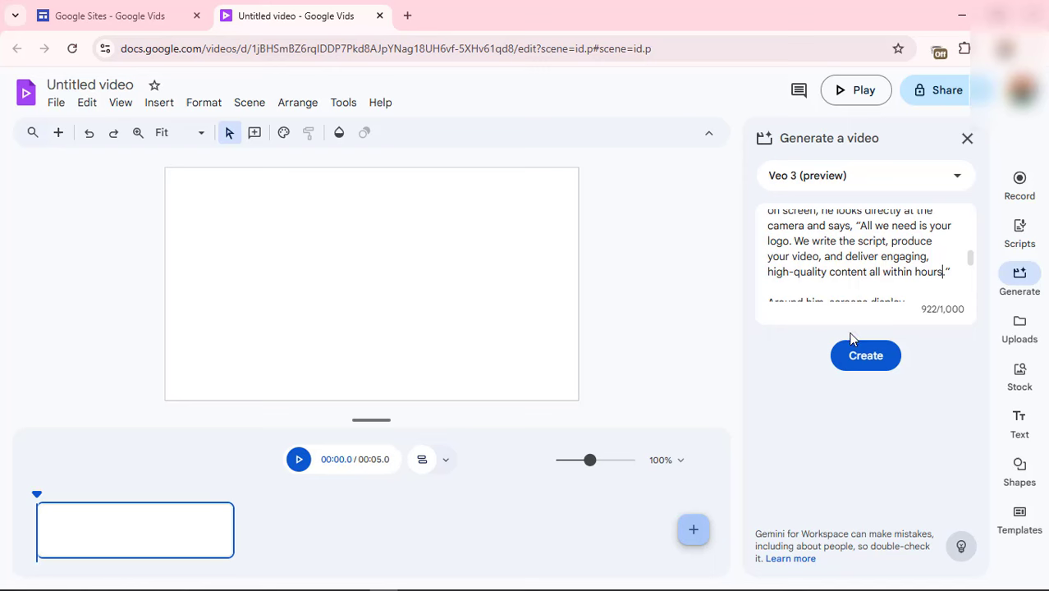
Step: Generate the scene 3 video with Veo 3 from the shortened prompt
click(861, 357)
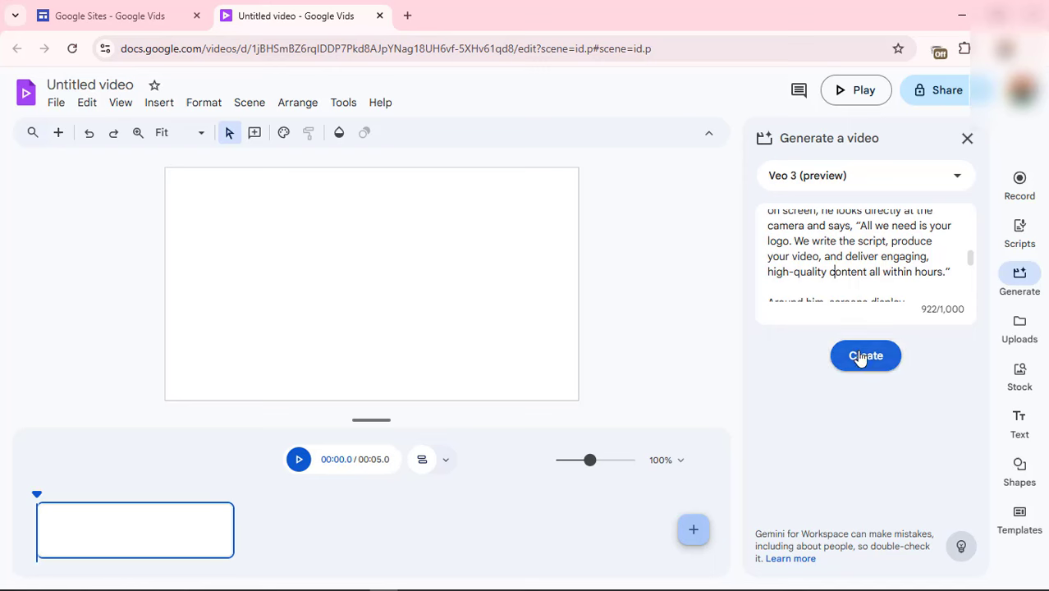
click(861, 358)
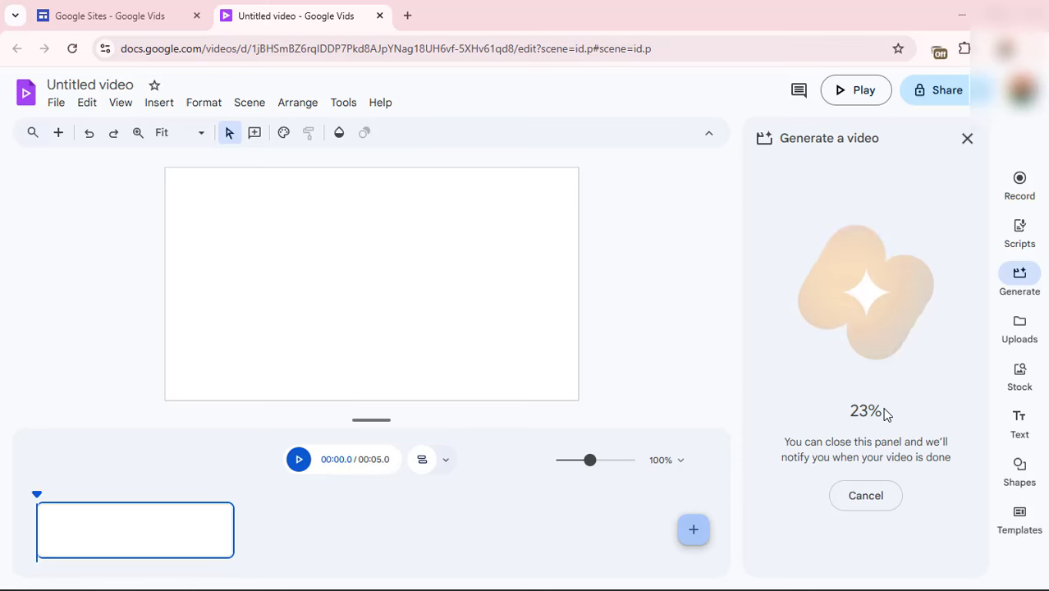
key(F9)
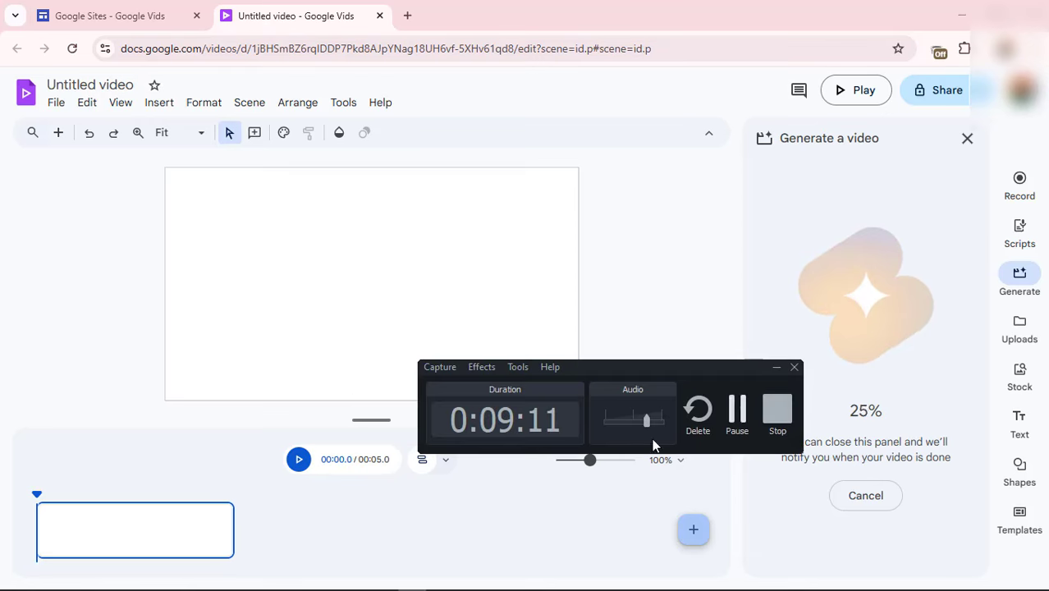
click(737, 414)
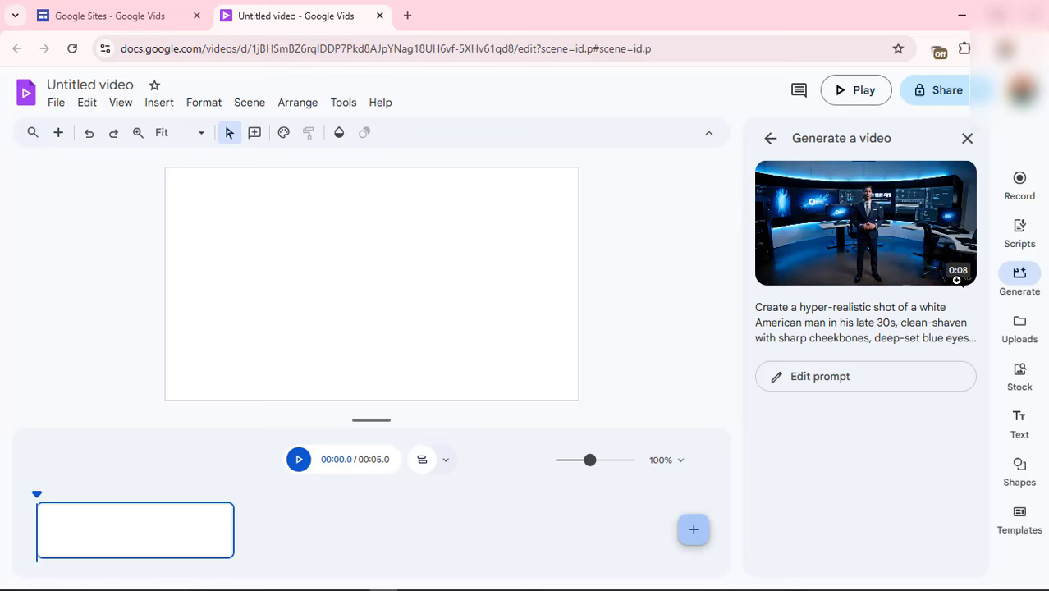
Step: Preview the generated clip of the man in the production studio and insert it into the current scene
mouse_move(908, 326)
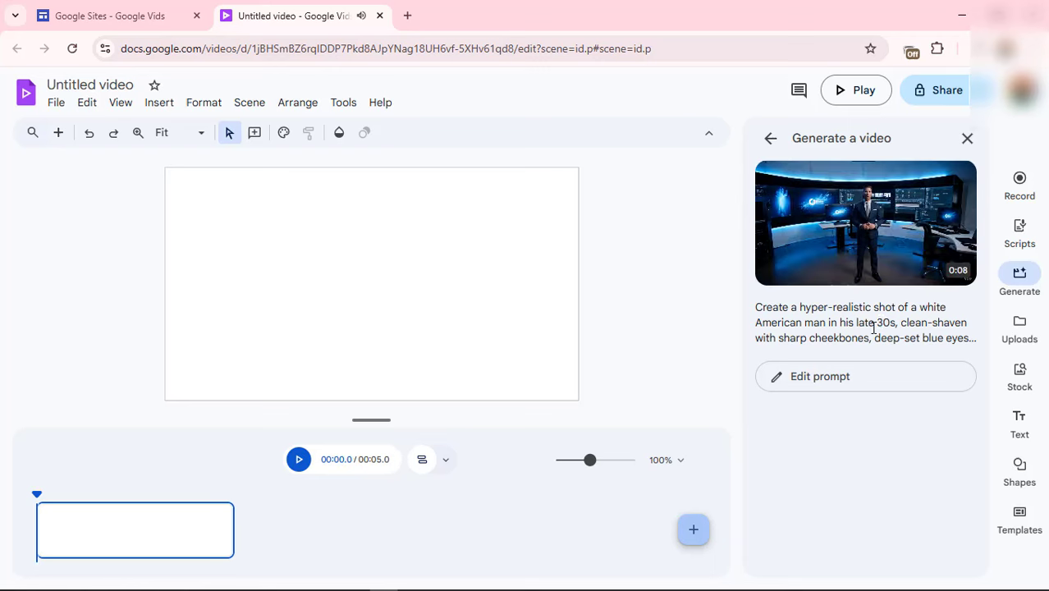
drag(874, 327, 848, 324)
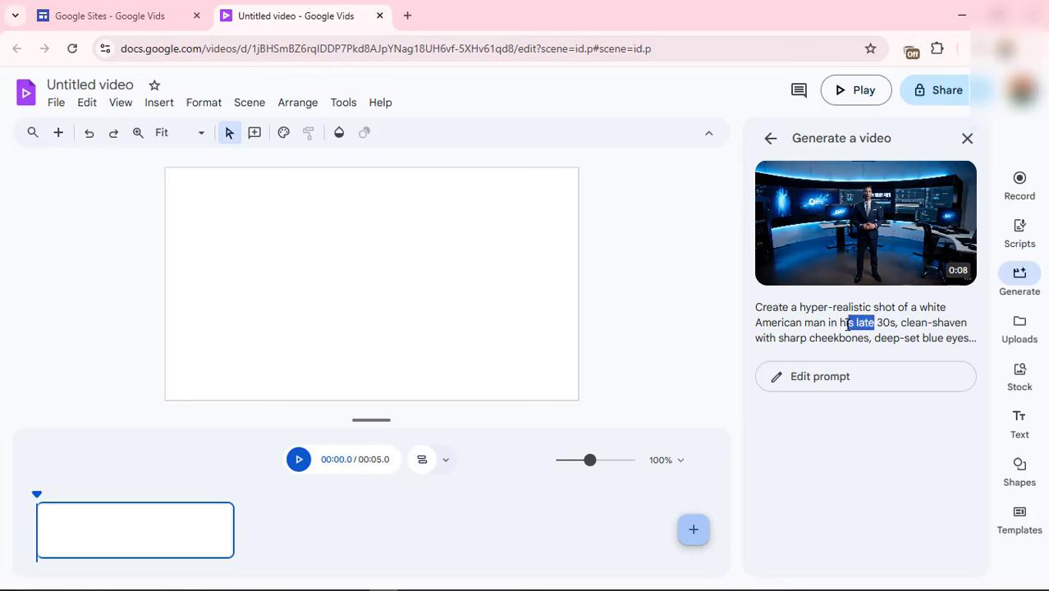
click(847, 324)
mouse_move(827, 247)
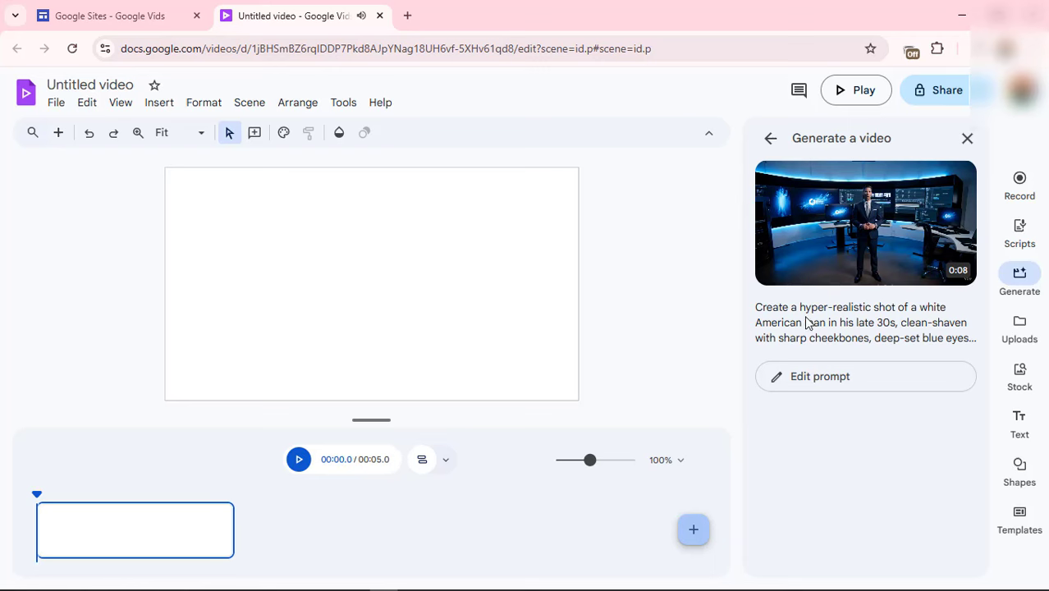
mouse_move(842, 269)
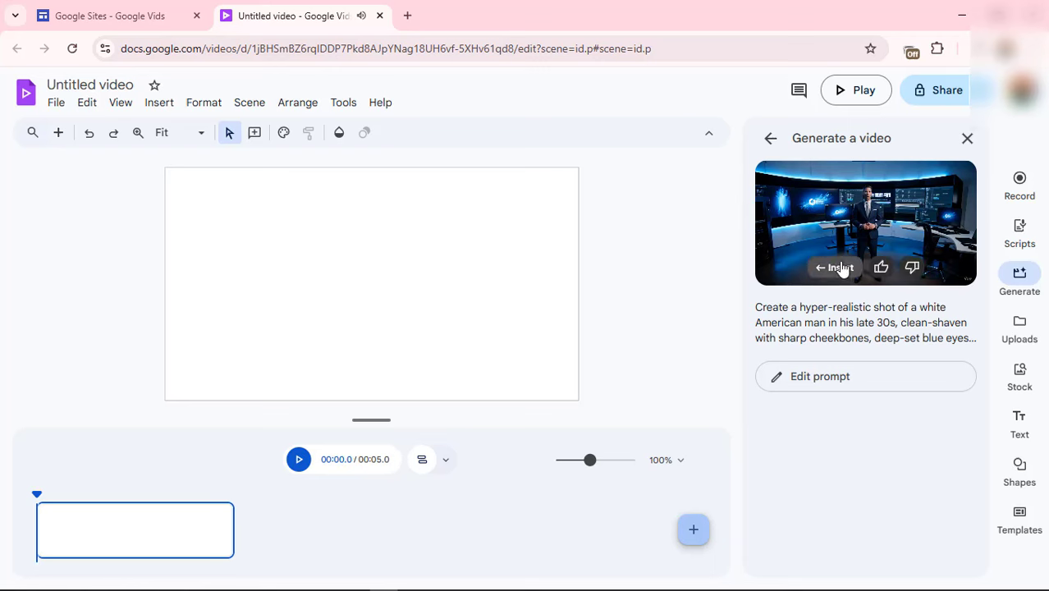
click(837, 268)
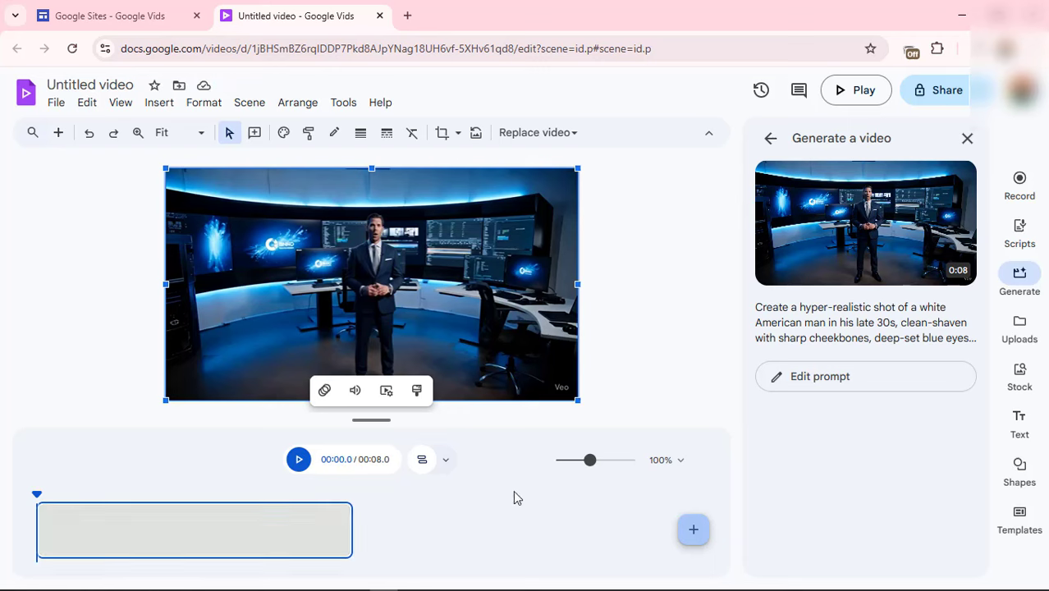
Step: Add a new blank scene after the inserted clip, discard the generated video preview and select the whole old prompt
click(695, 533)
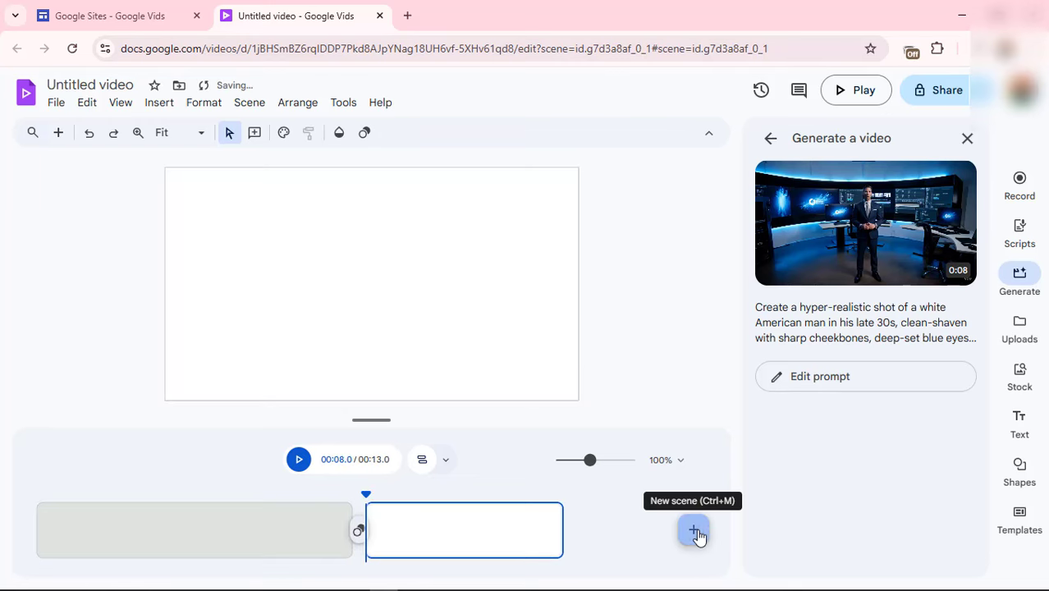
click(767, 147)
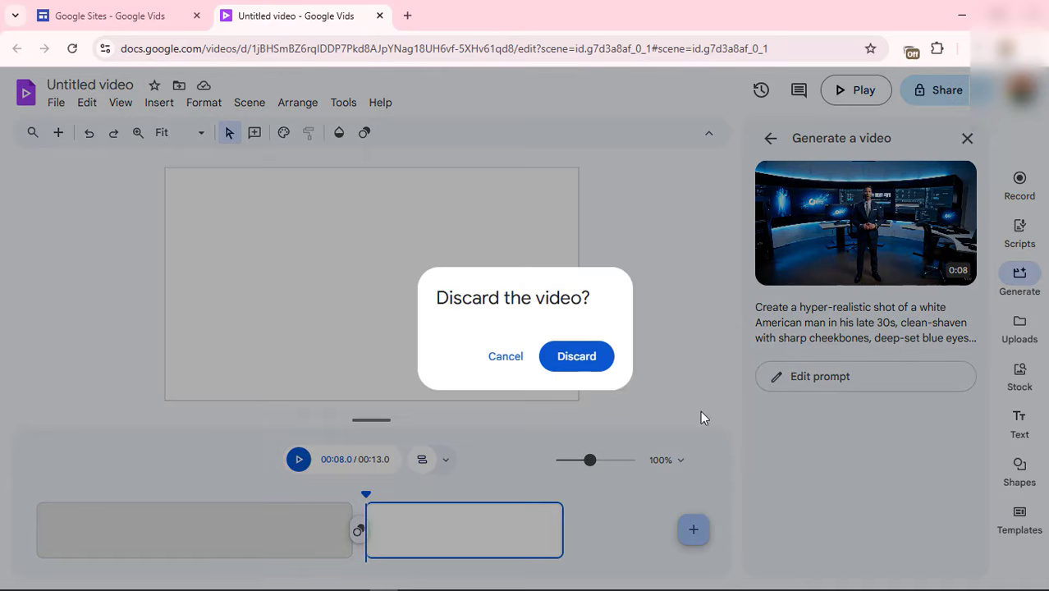
click(586, 369)
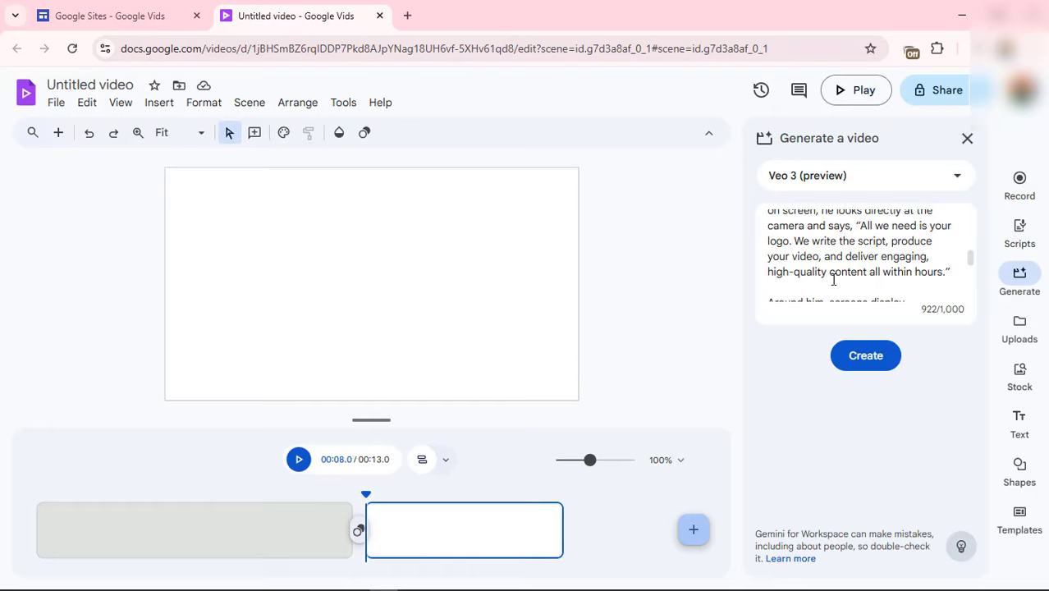
click(839, 275)
key(ctrl+a)
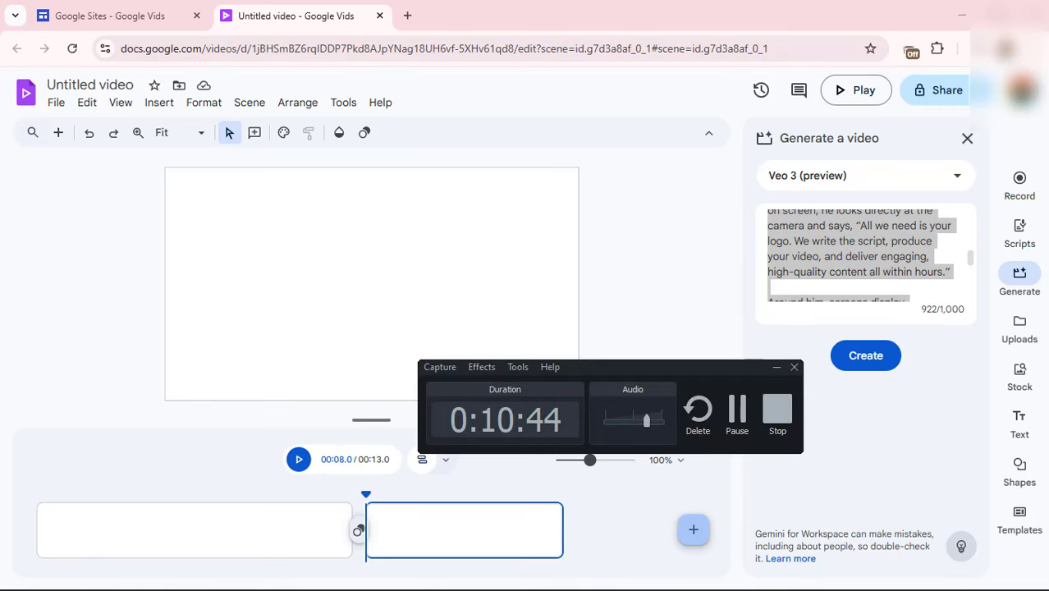
Step: Switch to the ChatGPT conversation and copy the full condensed scene 4 prompt, from "Create a hyper-realistic shot" to "clearly in frame."
key(alt+Tab)
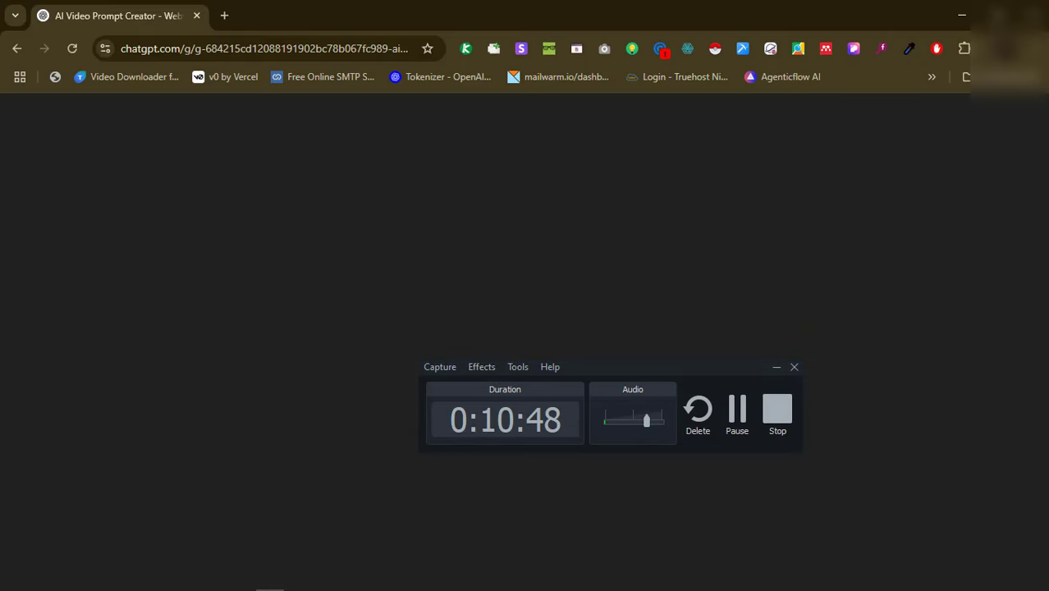
click(775, 369)
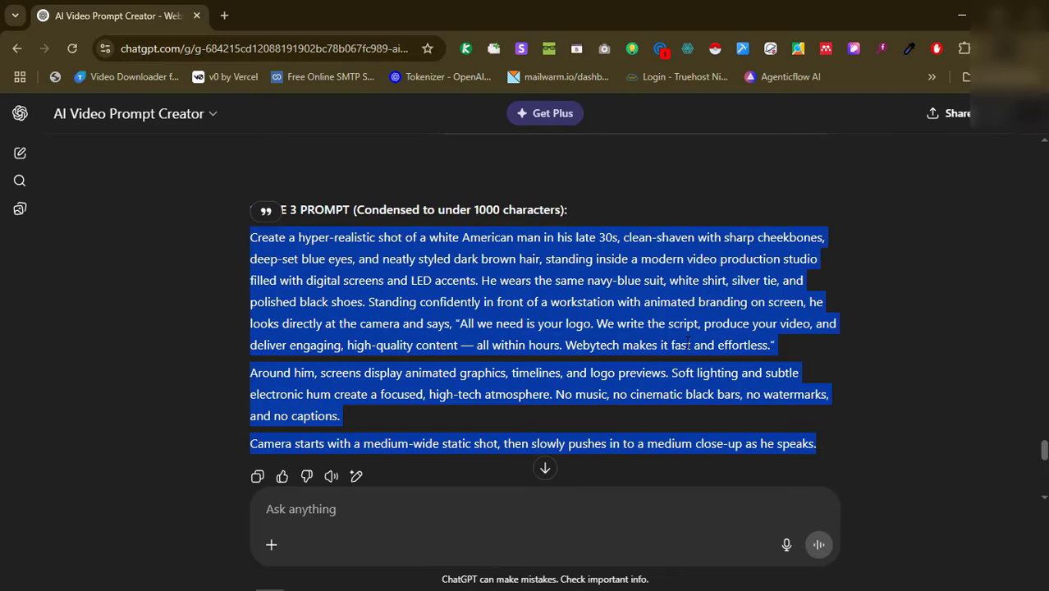
scroll(632, 328, down, 1)
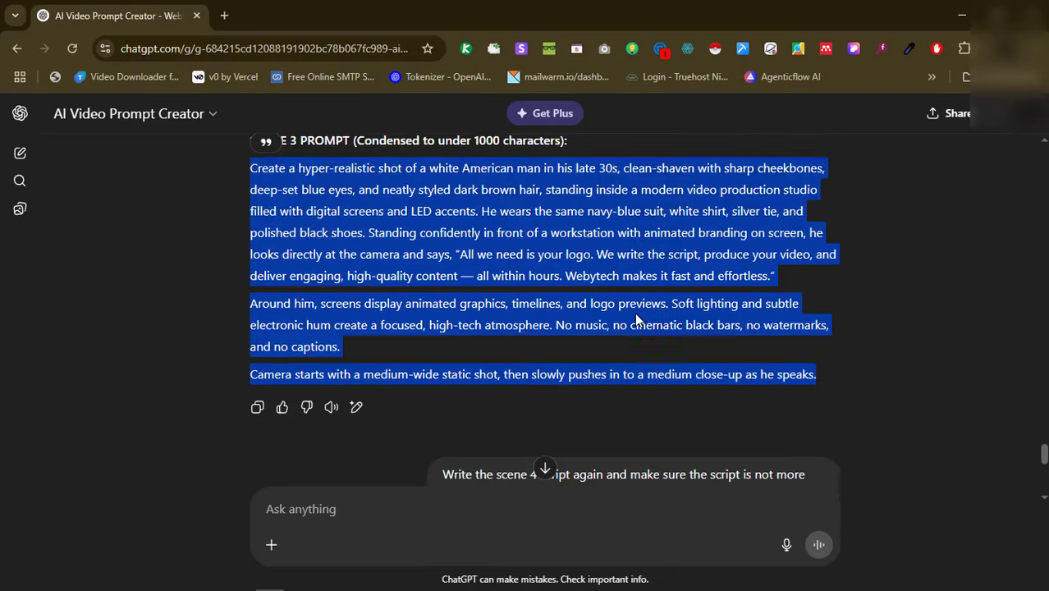
click(731, 308)
scroll(732, 308, down, 2)
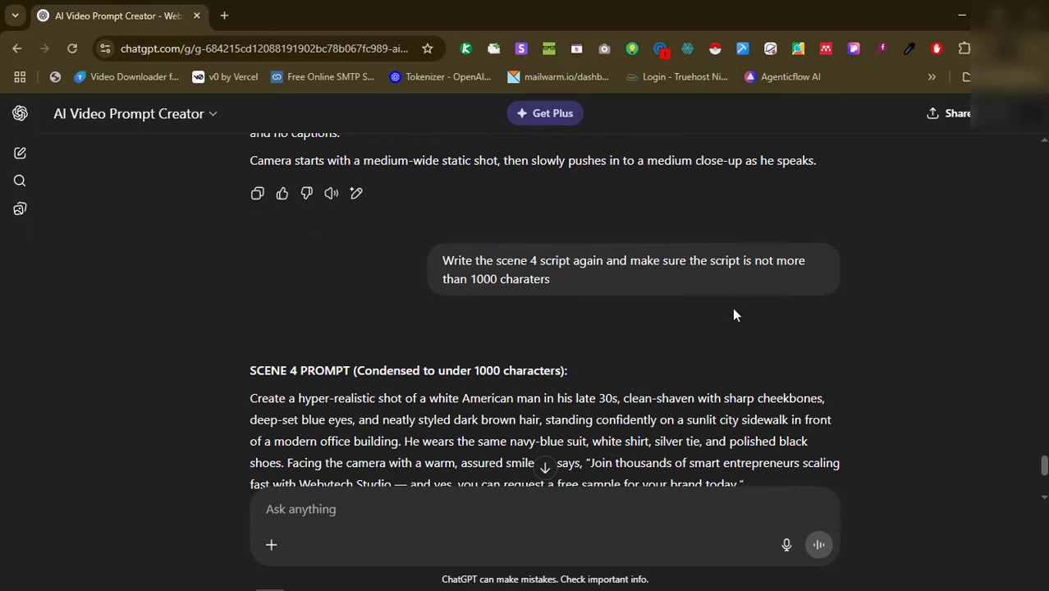
scroll(732, 313, down, 2)
scroll(732, 306, down, 2)
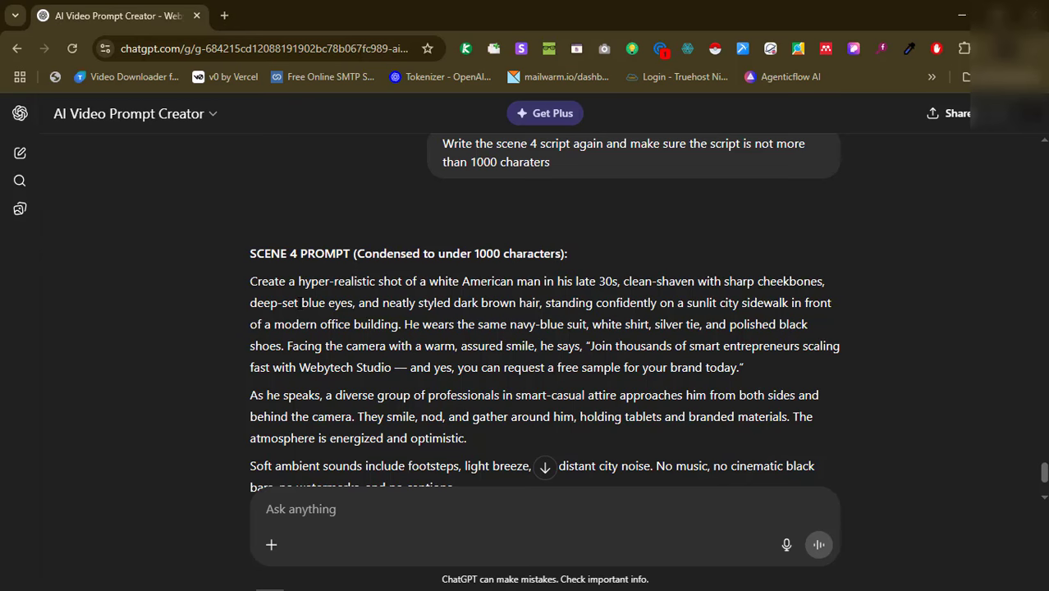
scroll(300, 300, down, 1)
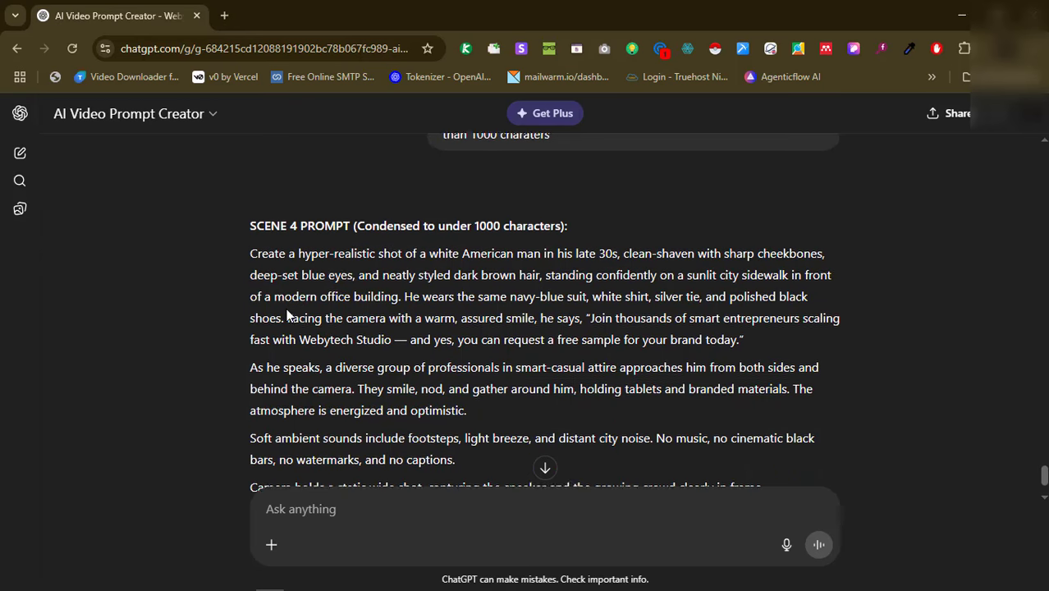
scroll(288, 315, down, 2)
scroll(287, 315, up, 1)
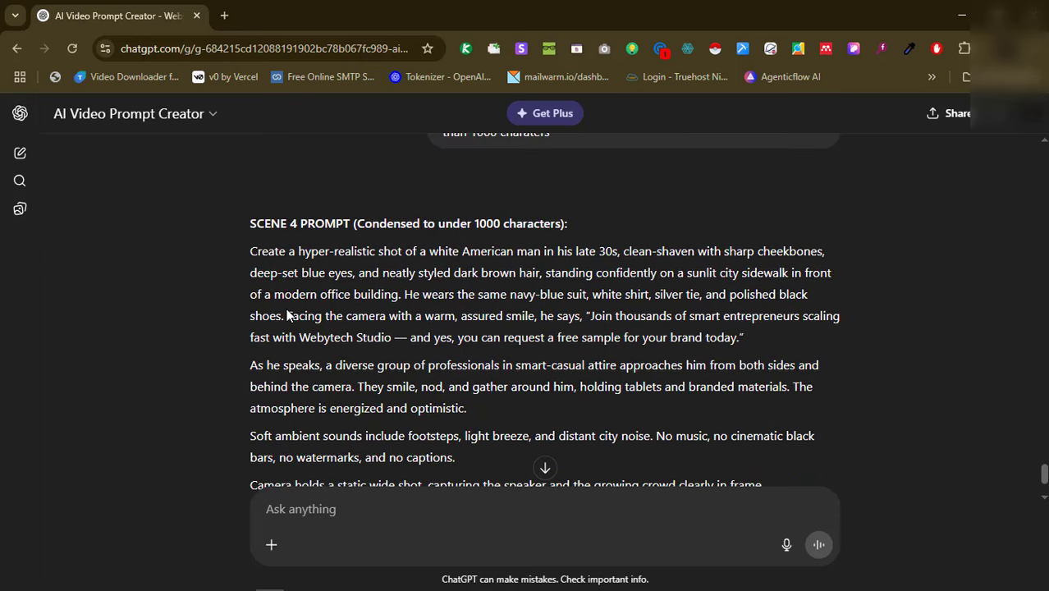
scroll(287, 315, down, 1)
scroll(286, 308, down, 1)
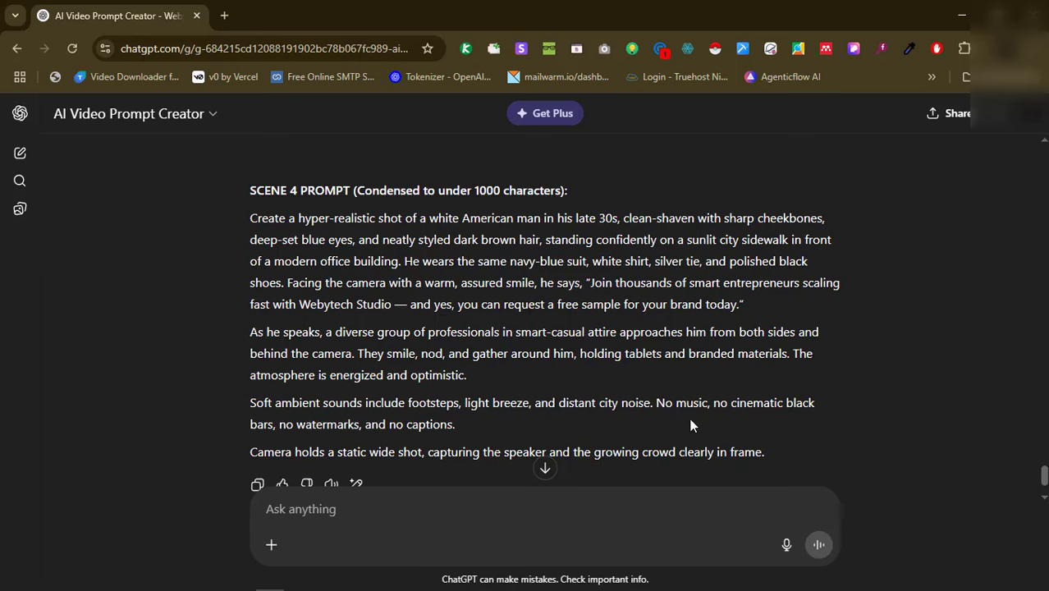
drag(690, 424, 707, 422)
drag(759, 452, 763, 448)
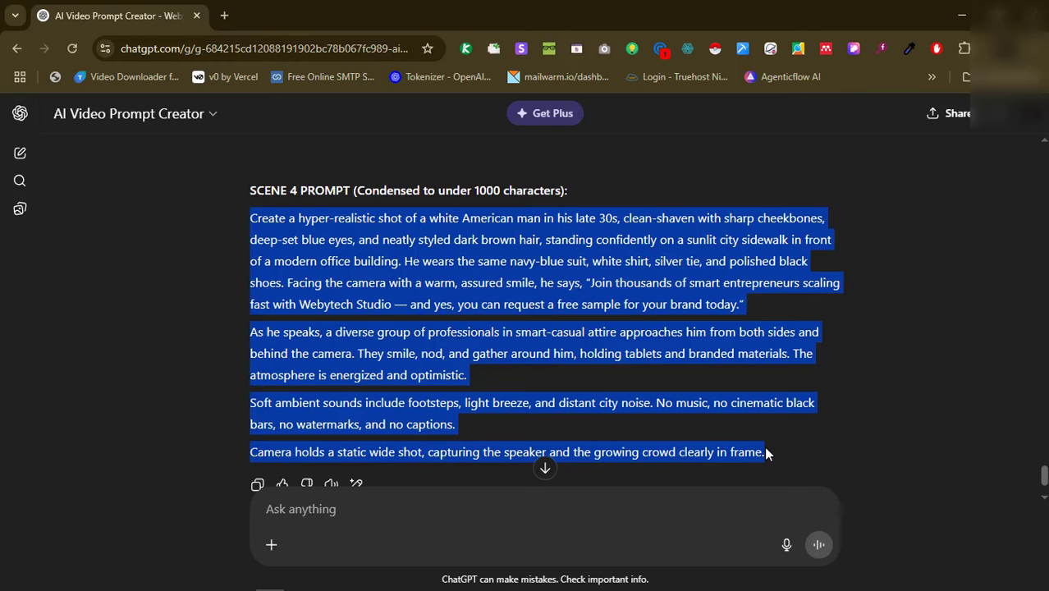
drag(765, 453, 766, 453)
Step: Switch back to Google Vids and replace the old video description with the copied scene 4 prompt
key(alt+Tab)
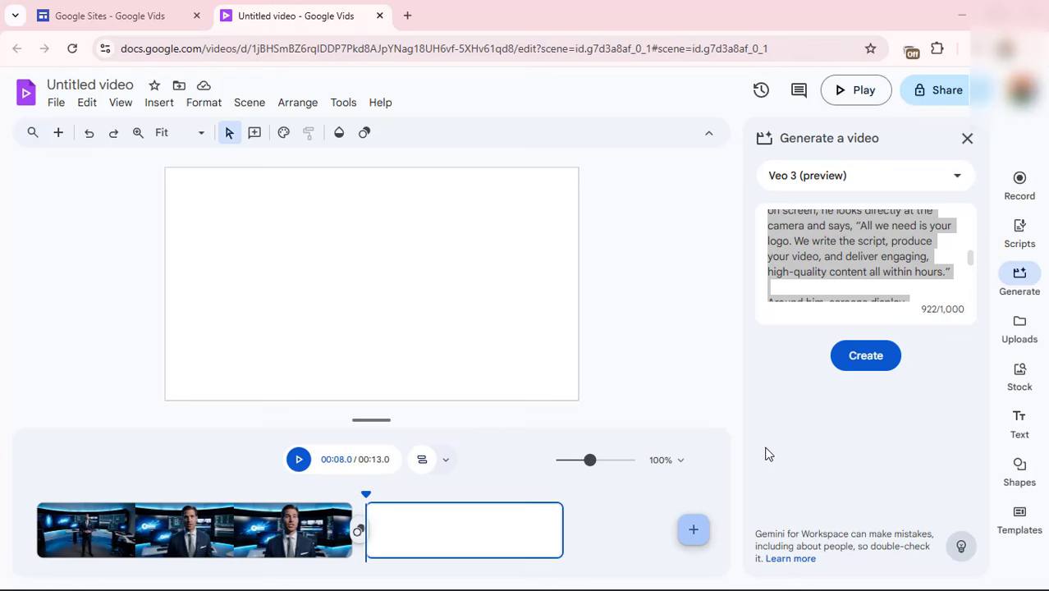
click(868, 283)
key(ctrl+a)
key(BackSpace)
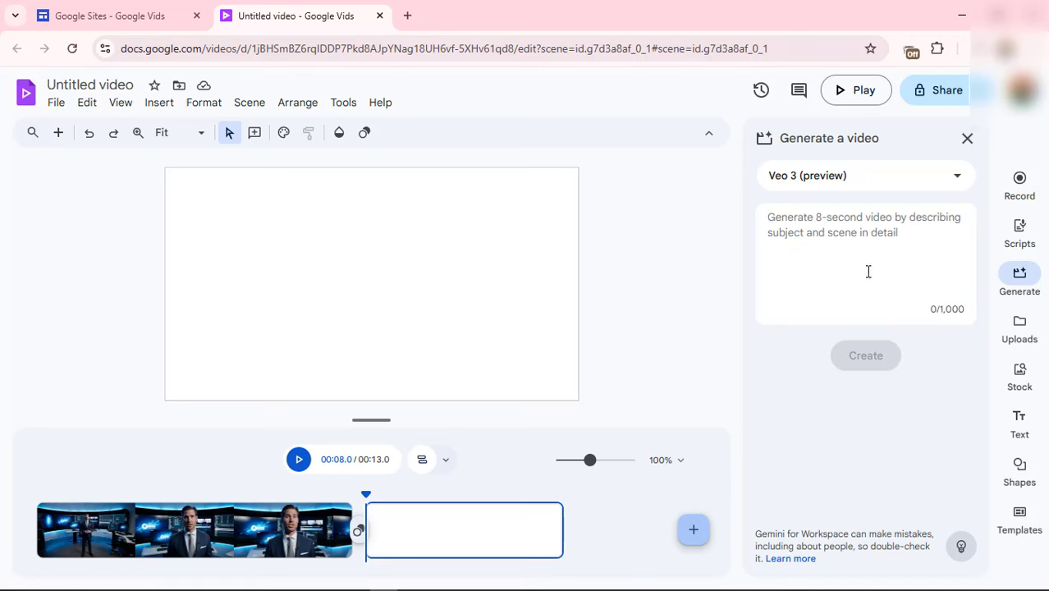
key(ctrl+v)
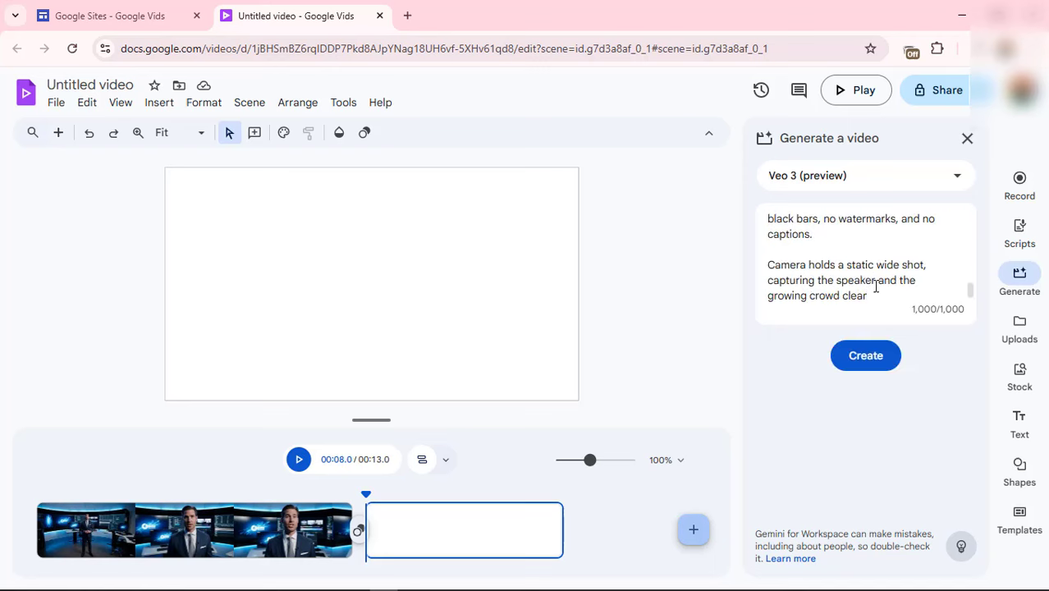
Step: In the scene 4 prompt's spoken line, remove "with Webytech Studio —" and reword the offer as "you can also request a free sample"
scroll(853, 271, up, 3)
scroll(842, 248, up, 4)
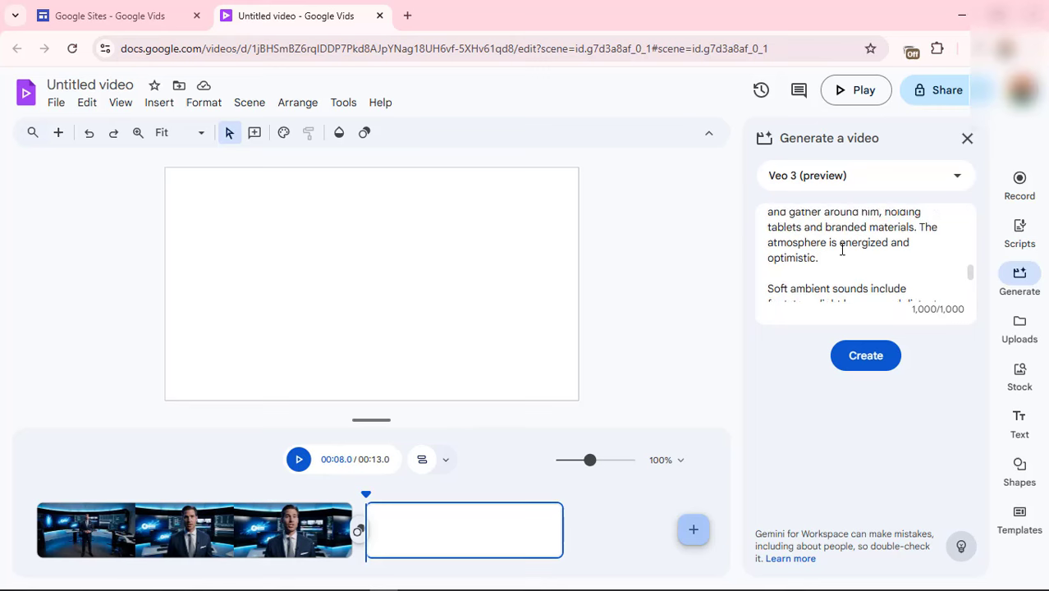
scroll(842, 248, up, 4)
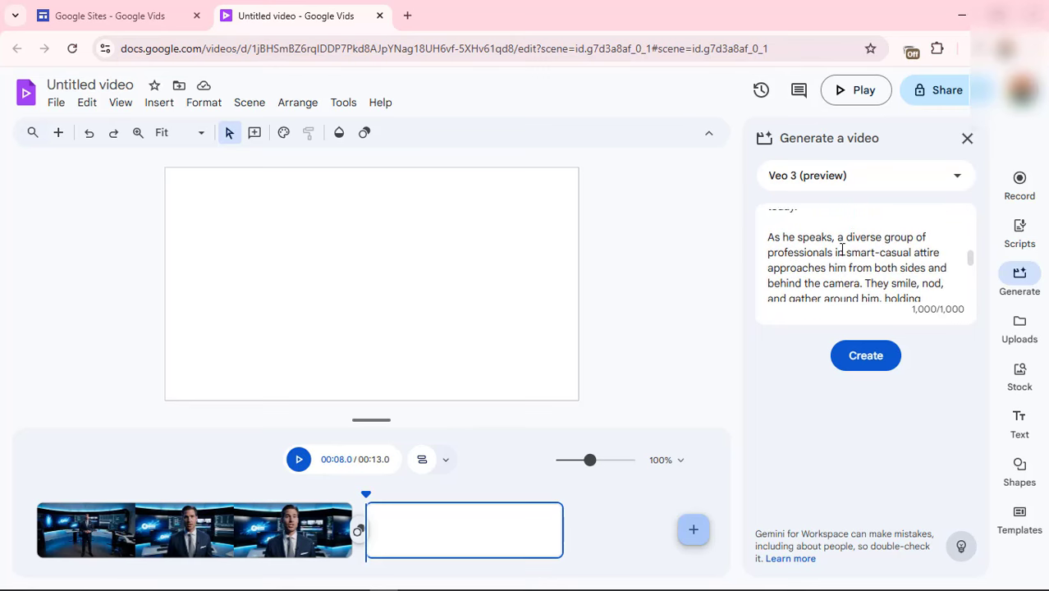
scroll(842, 248, up, 1)
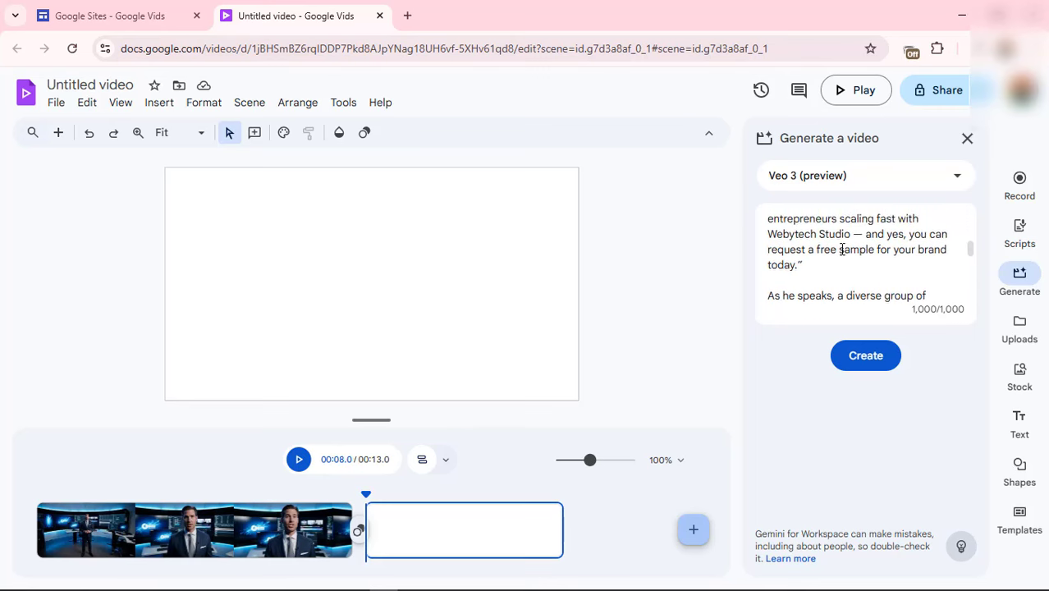
scroll(842, 249, up, 1)
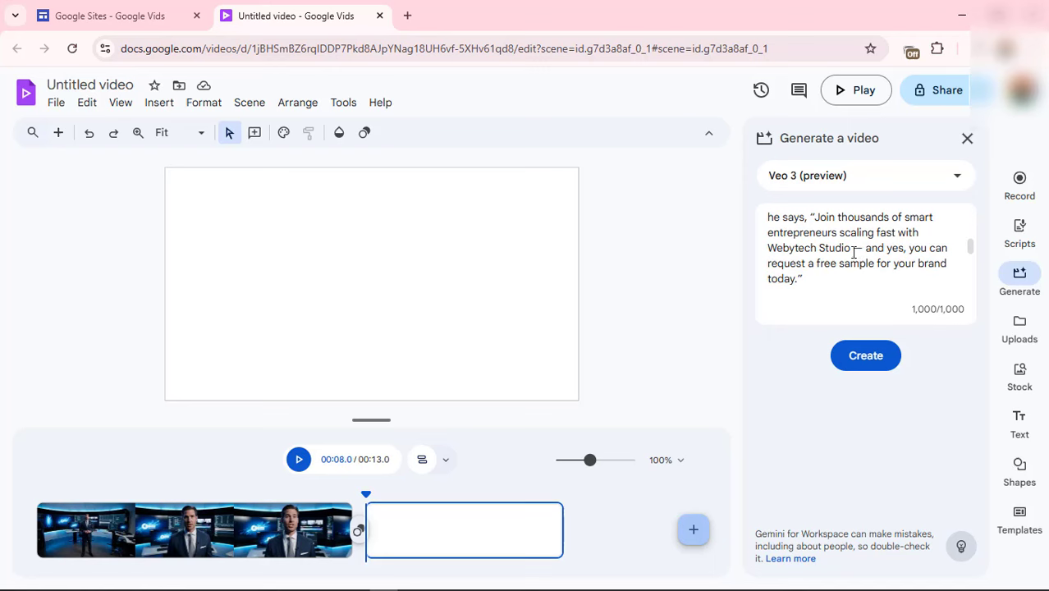
drag(854, 249, 895, 230)
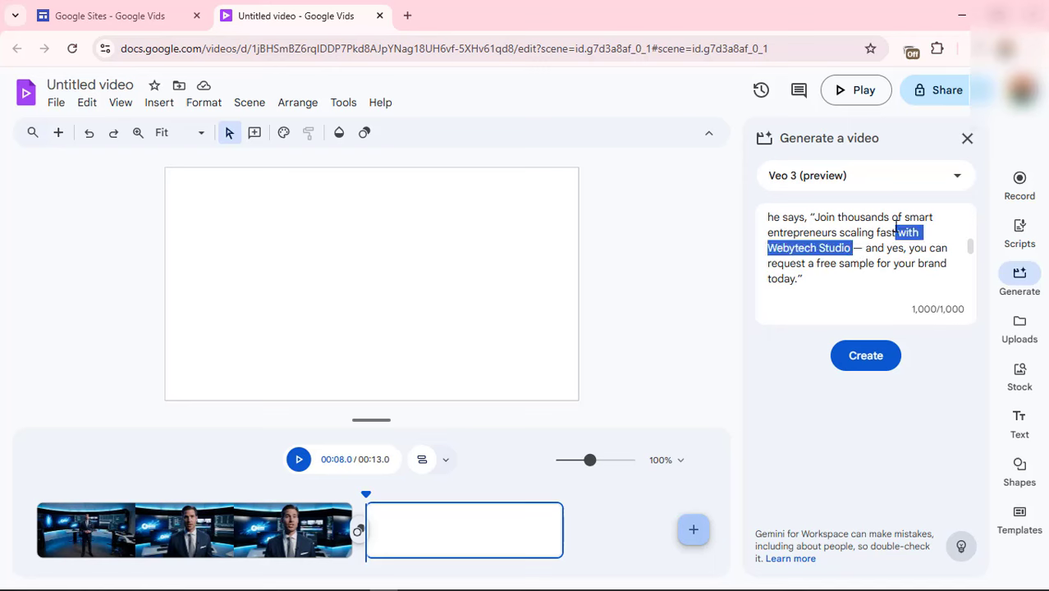
key(BackSpace)
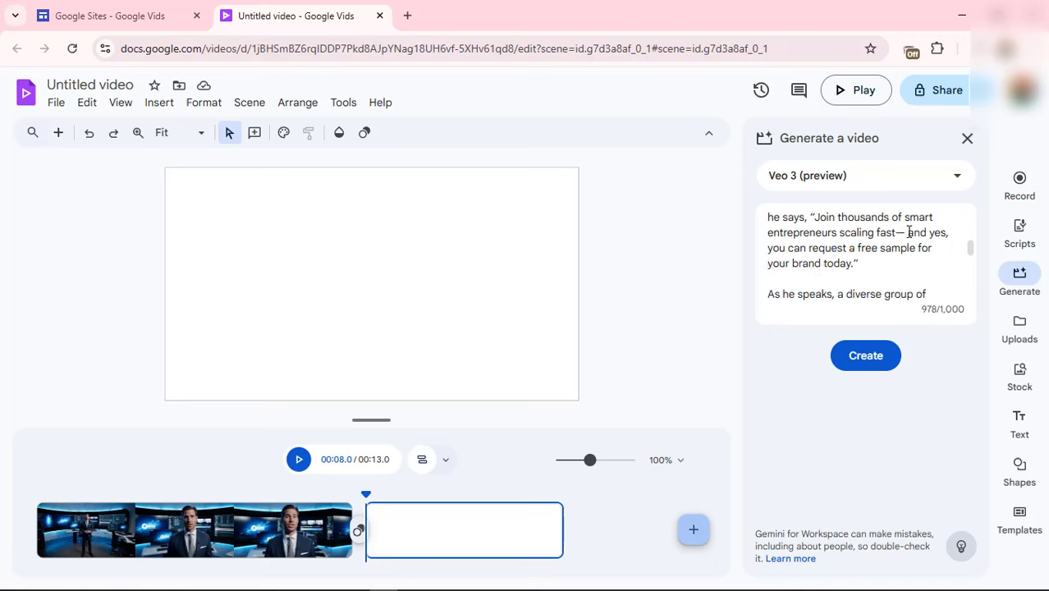
key(BackSpace)
key(BackSpace)
click(811, 248)
text(also)
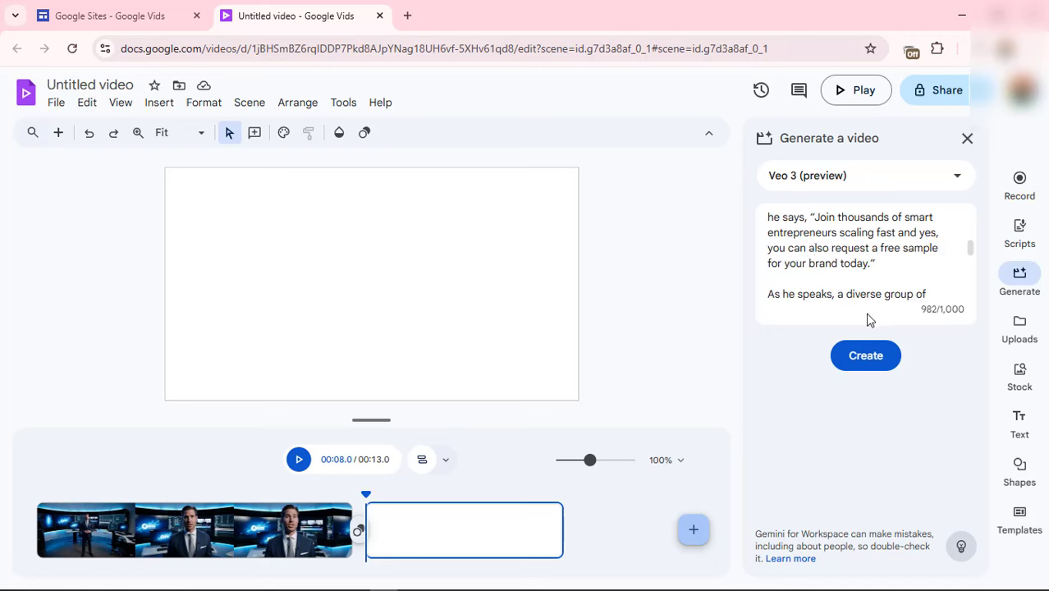
Step: Check the rest of the shortened prompt and generate the scene 4 video with Veo 3
scroll(877, 281, down, 3)
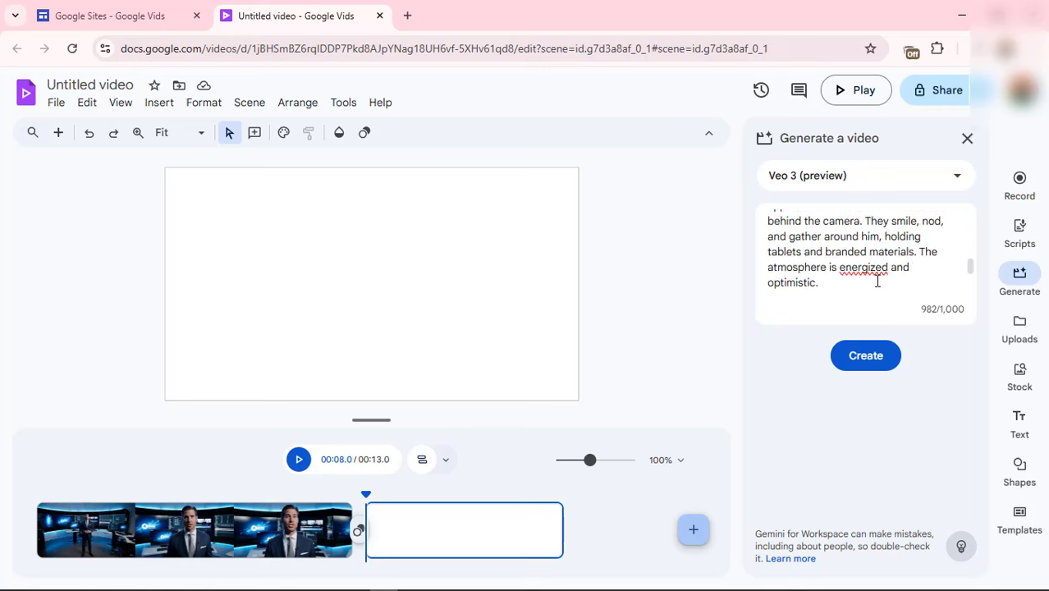
scroll(873, 291, up, 1)
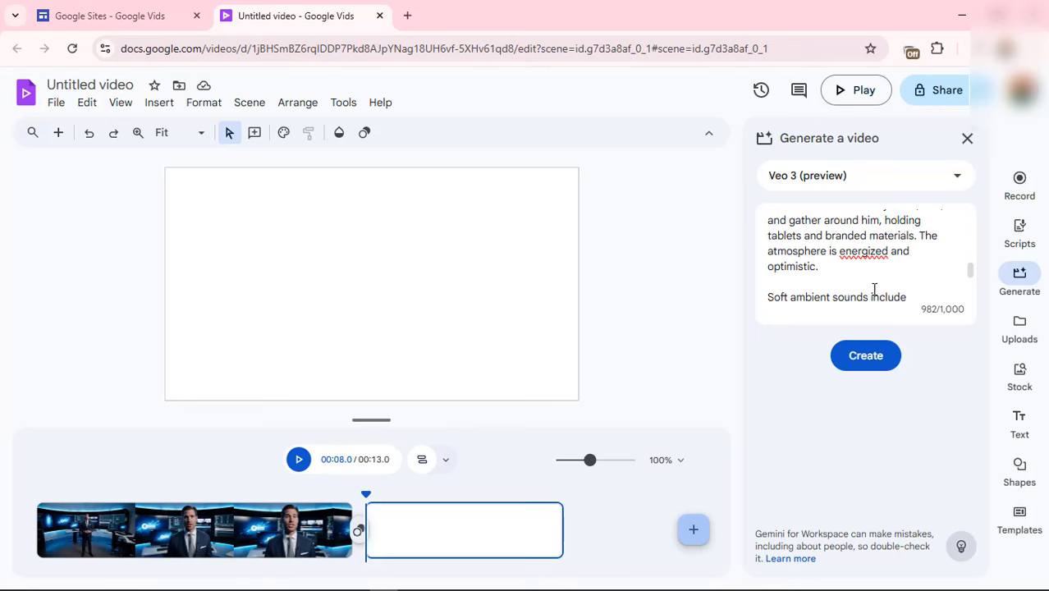
click(872, 369)
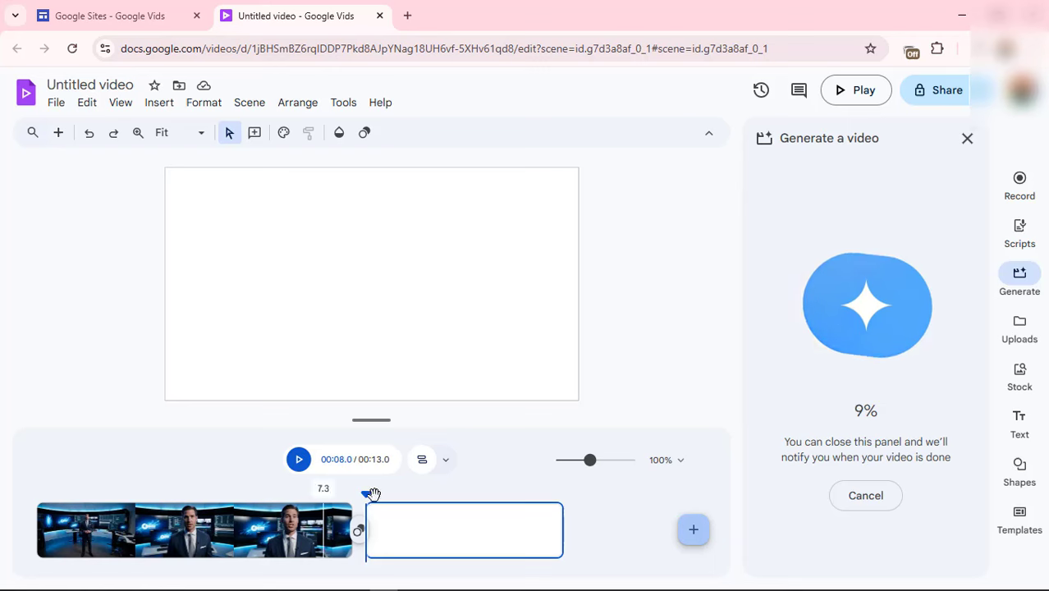
Step: Return the playhead to the start of the first scene and preview the studio clip
click(72, 525)
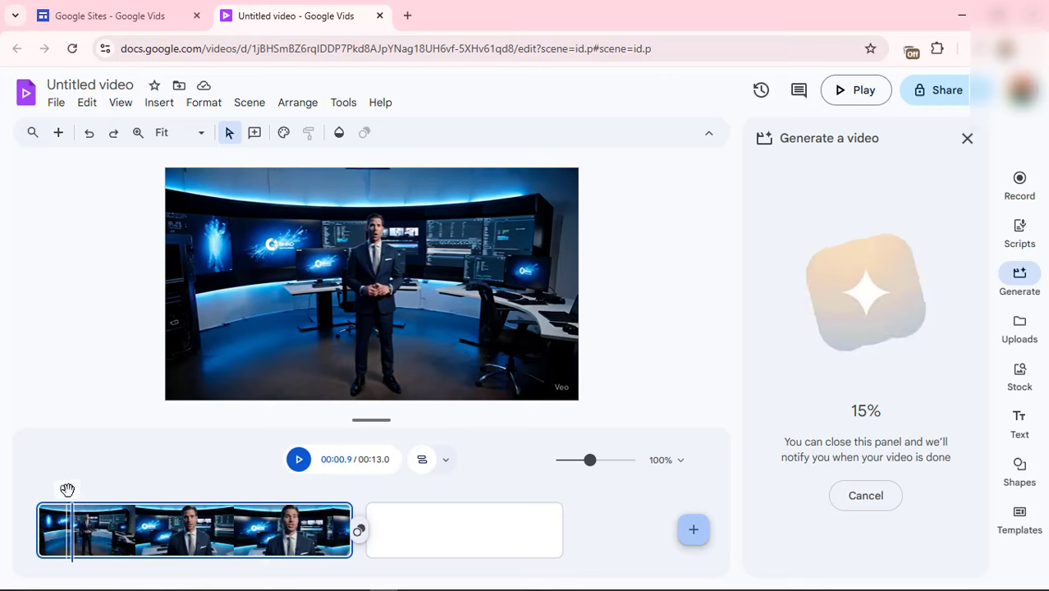
click(34, 494)
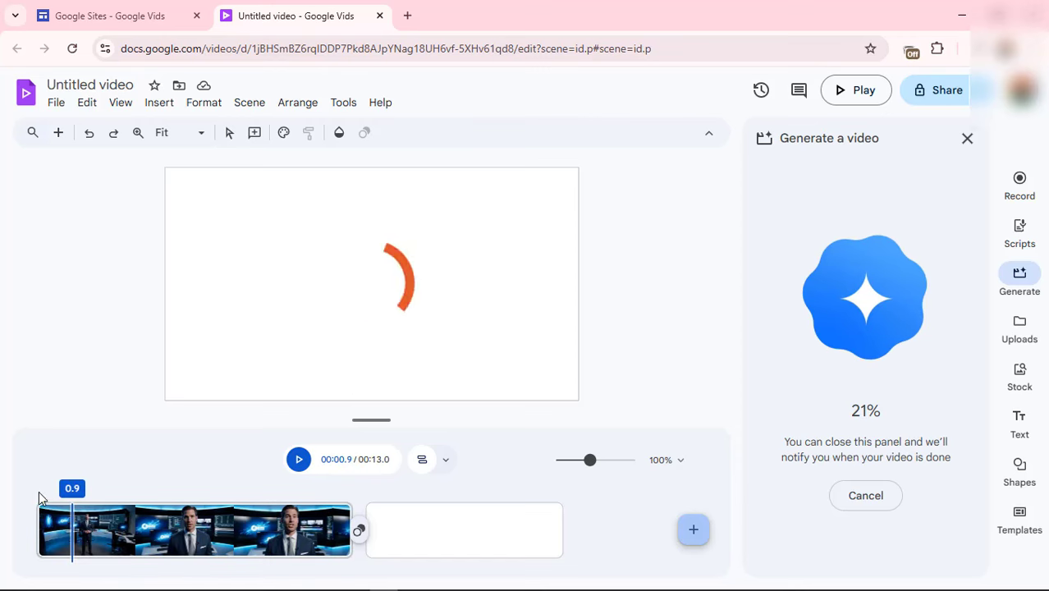
drag(76, 496, 40, 495)
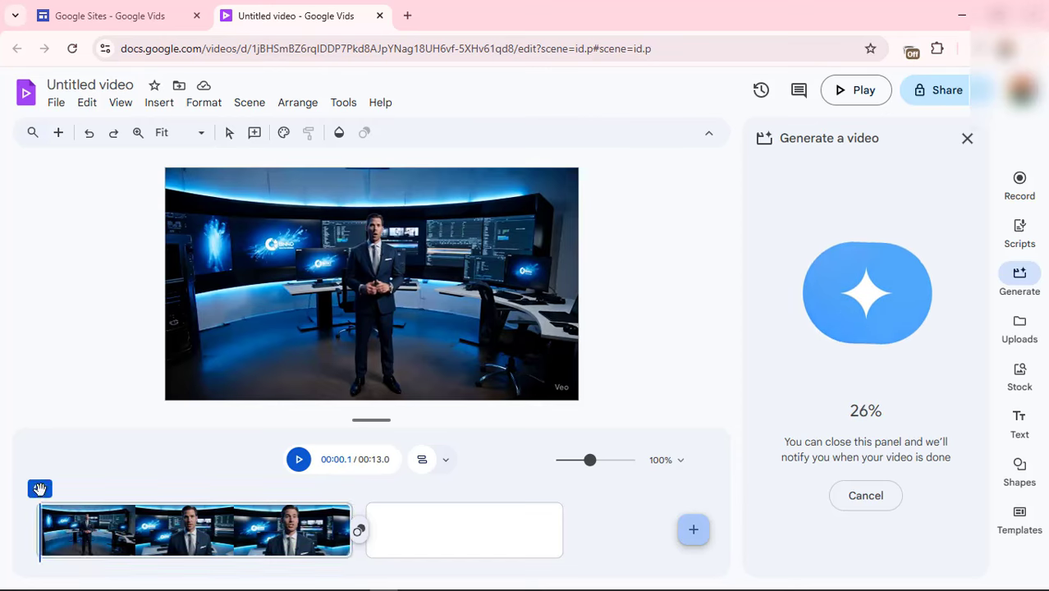
drag(27, 488, 22, 492)
click(291, 459)
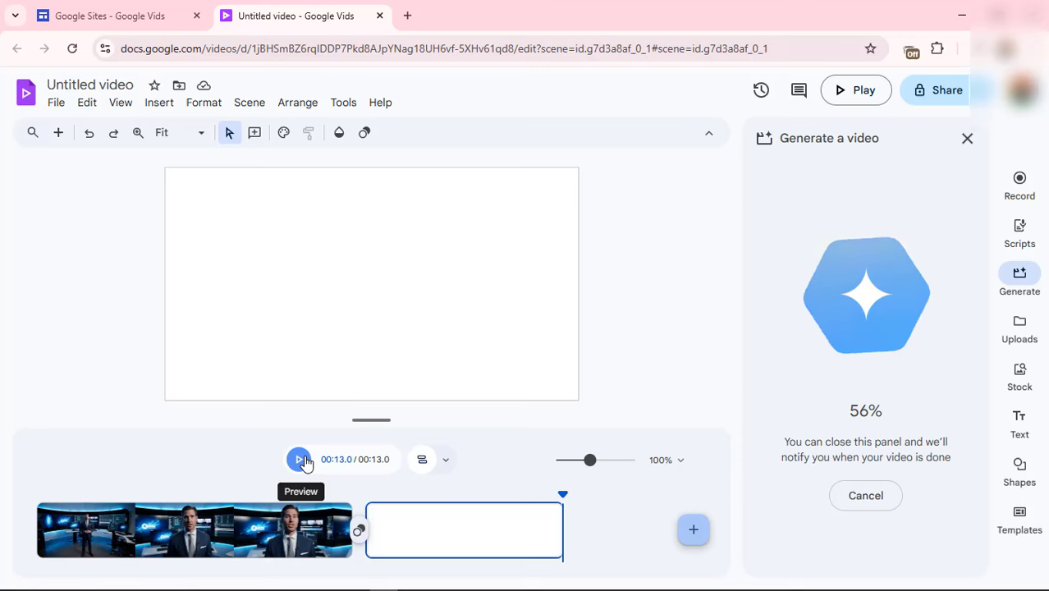
click(300, 459)
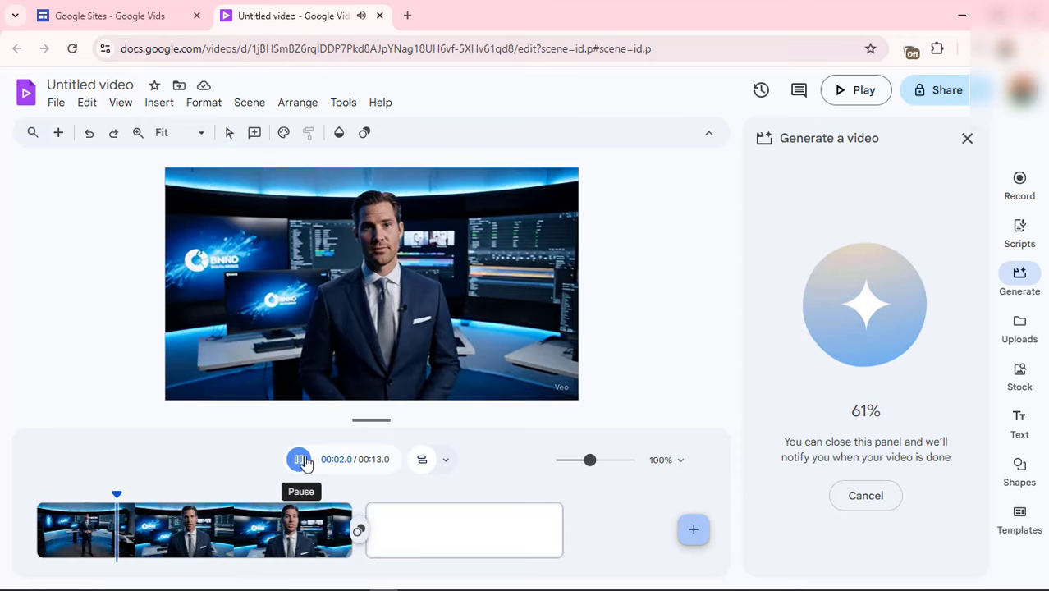
click(300, 459)
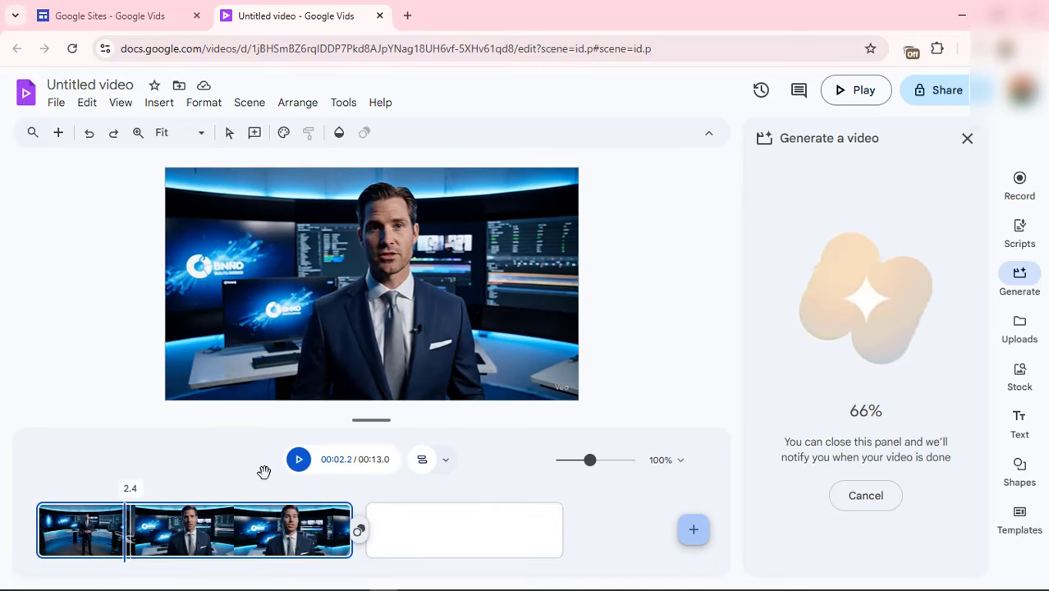
click(298, 460)
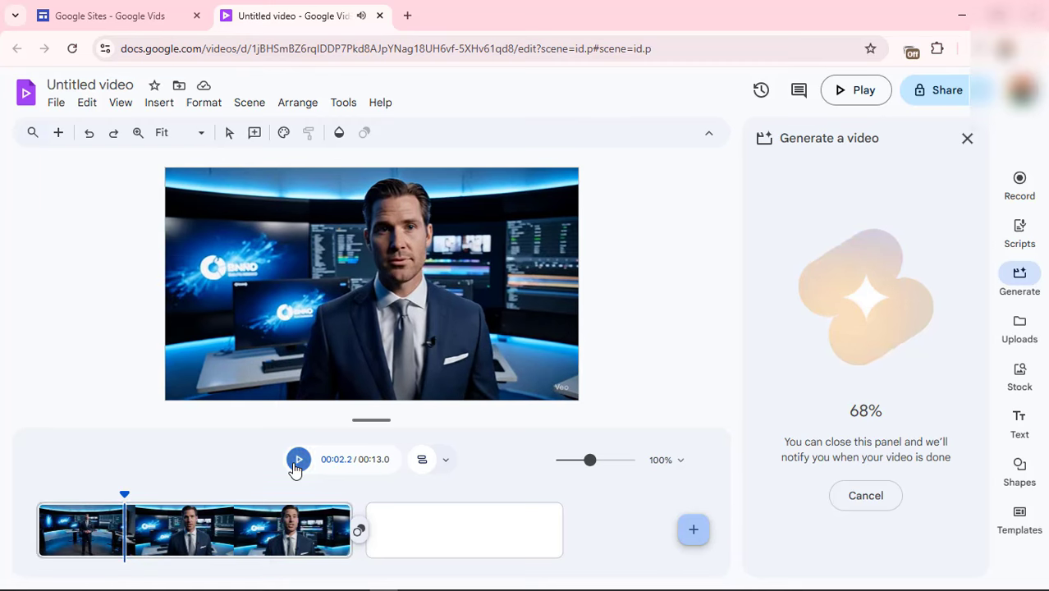
click(297, 461)
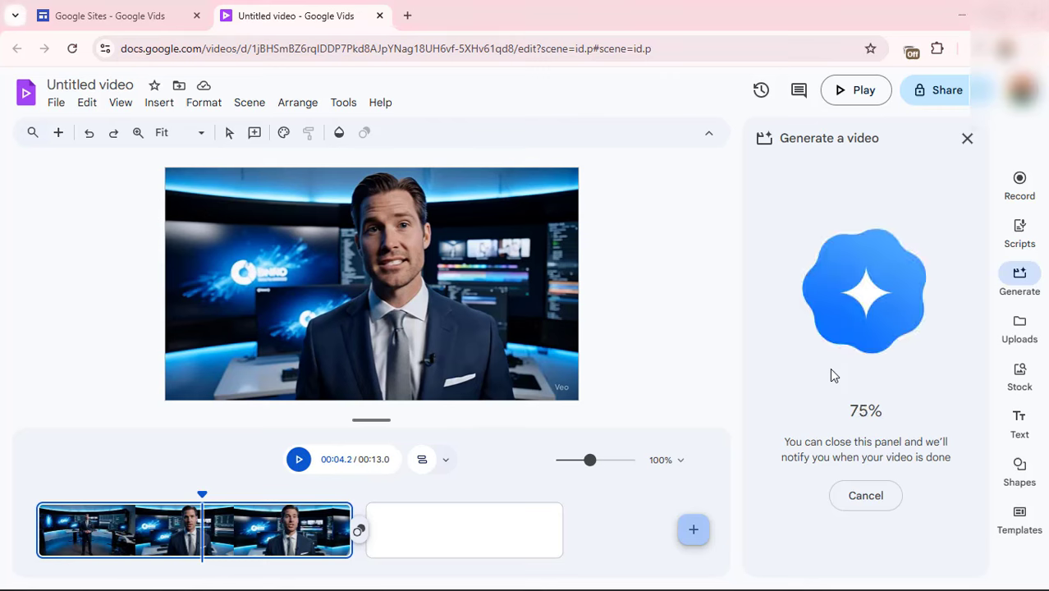
key(alt+Tab)
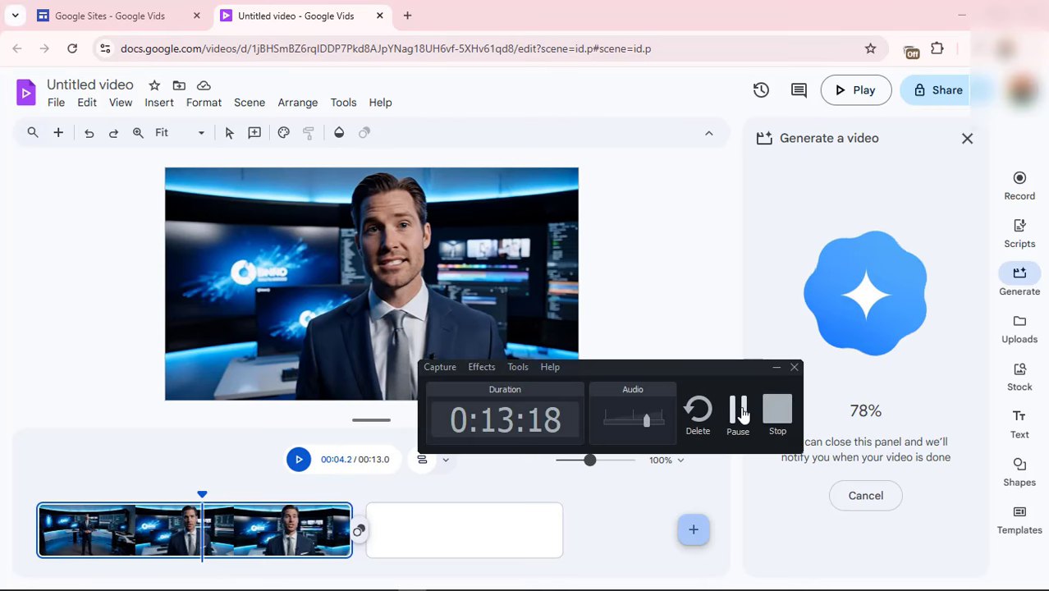
click(743, 410)
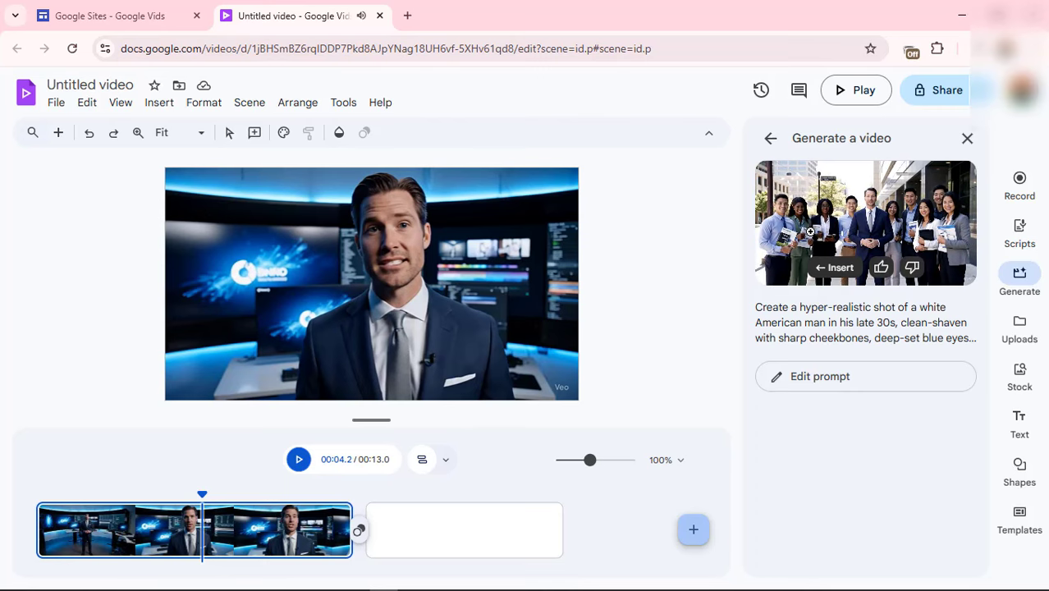
Step: Select the blank second scene and insert the generated clip of the man with the crowd outdoors into it
click(426, 529)
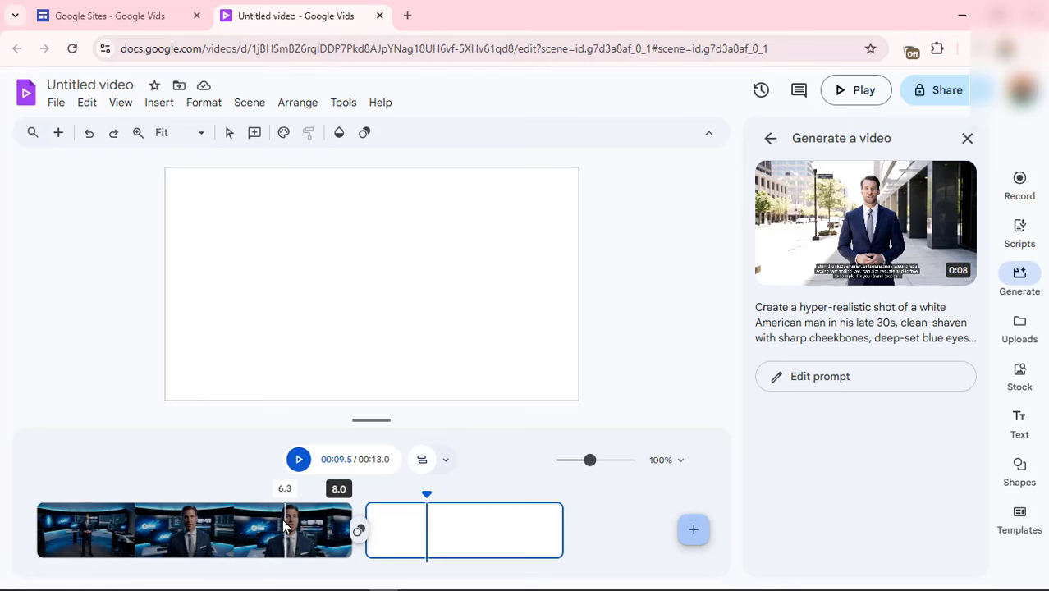
click(283, 514)
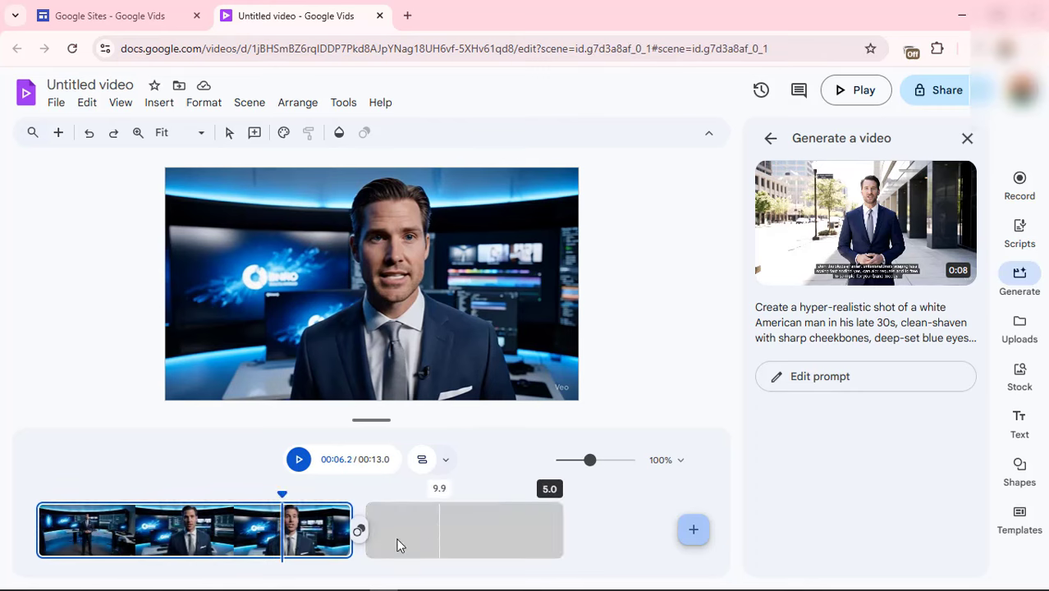
click(438, 525)
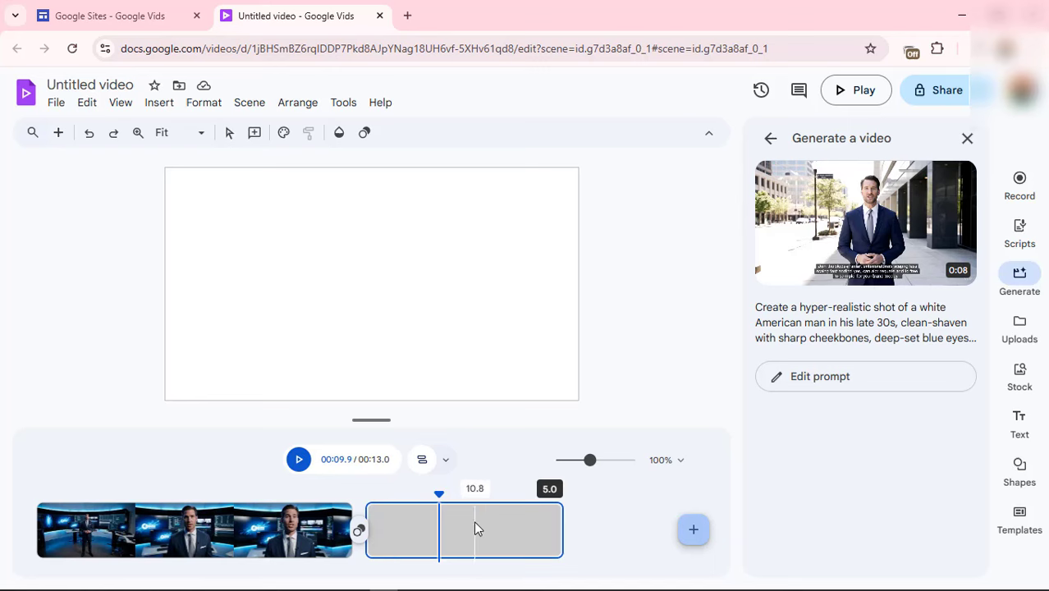
mouse_move(835, 269)
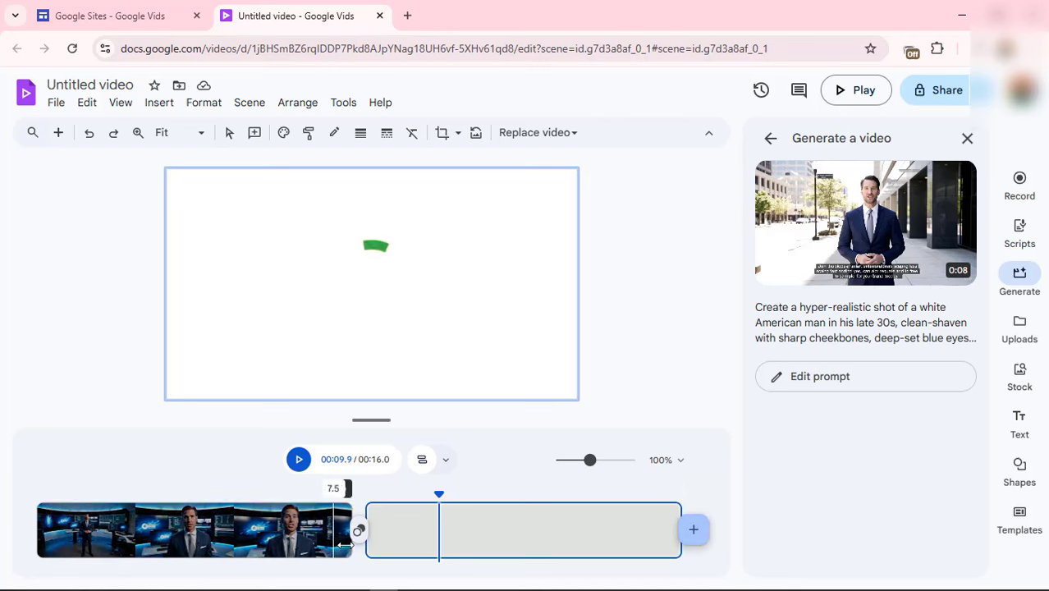
Step: Stretch the first scene to 10.1 seconds and trim it back to 8.0 seconds
click(343, 552)
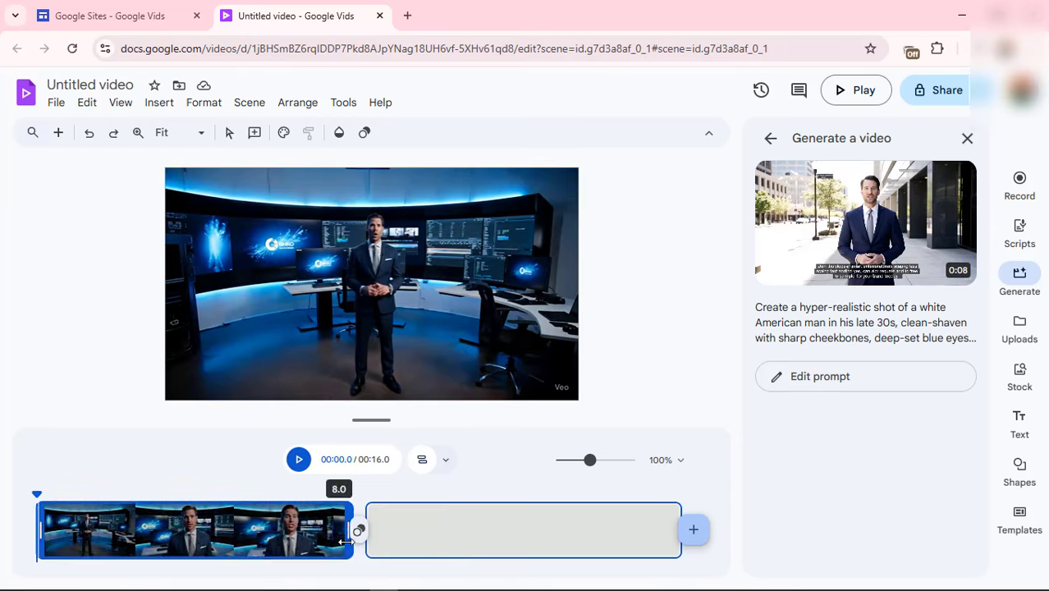
click(337, 542)
drag(331, 542, 432, 529)
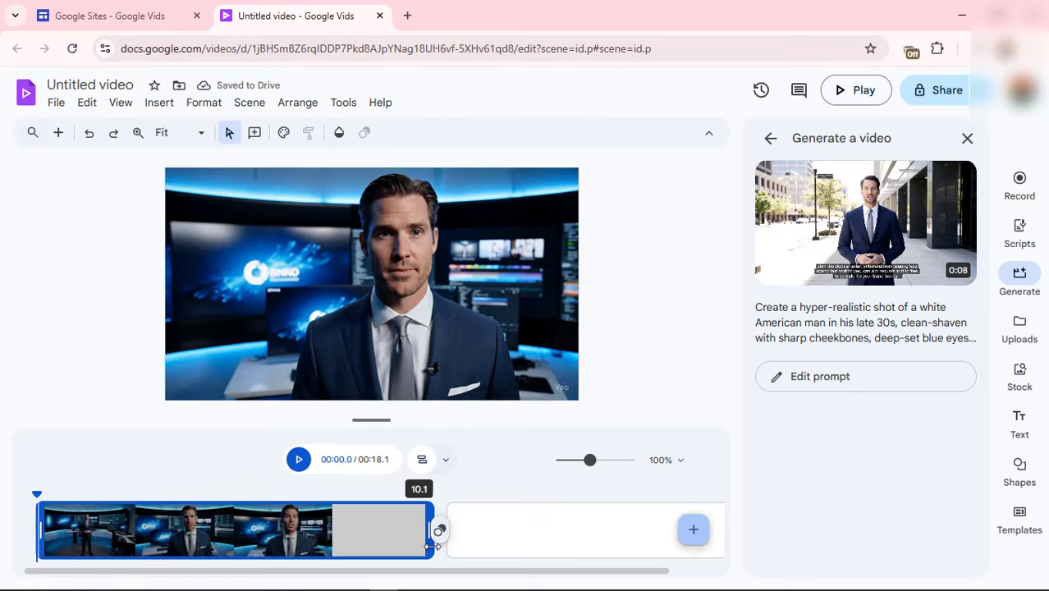
drag(432, 533, 349, 538)
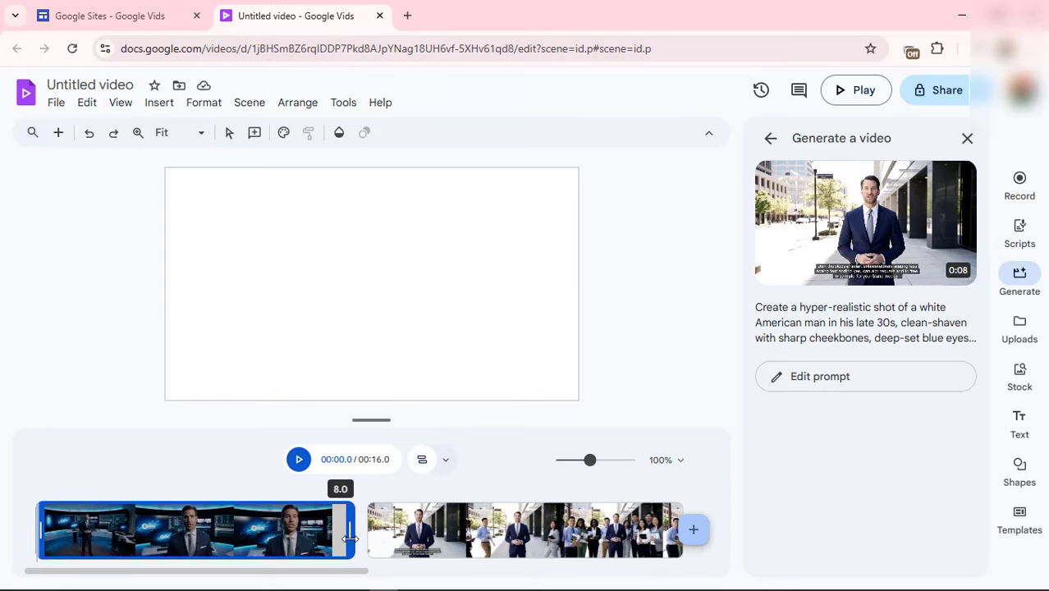
Step: Add a rounded rectangle to the first scene and move and shrink it to cover the Veo watermark in the frame's lower-right corner
click(402, 533)
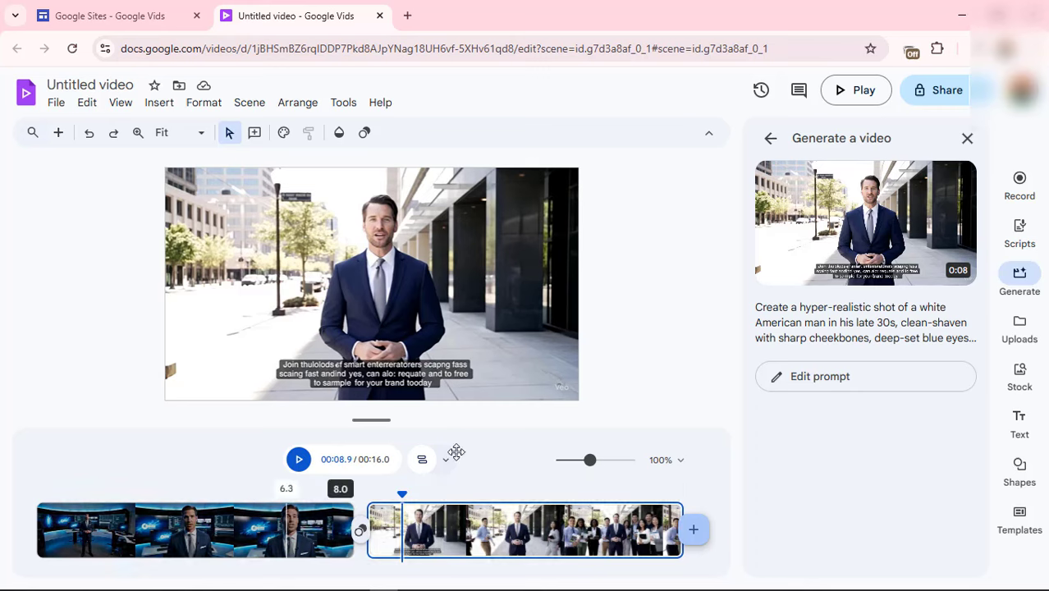
click(345, 505)
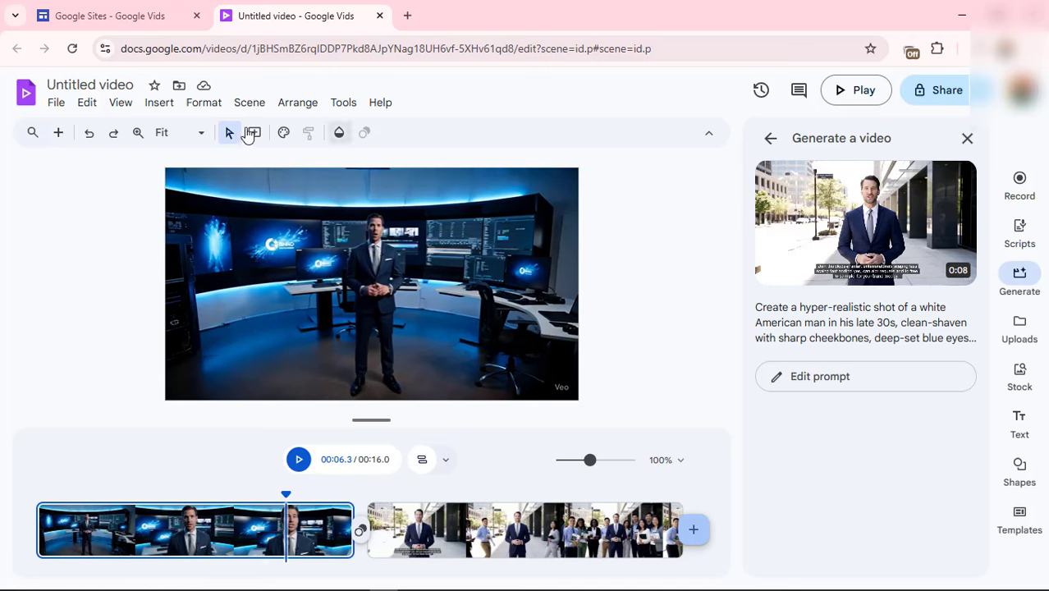
click(1020, 469)
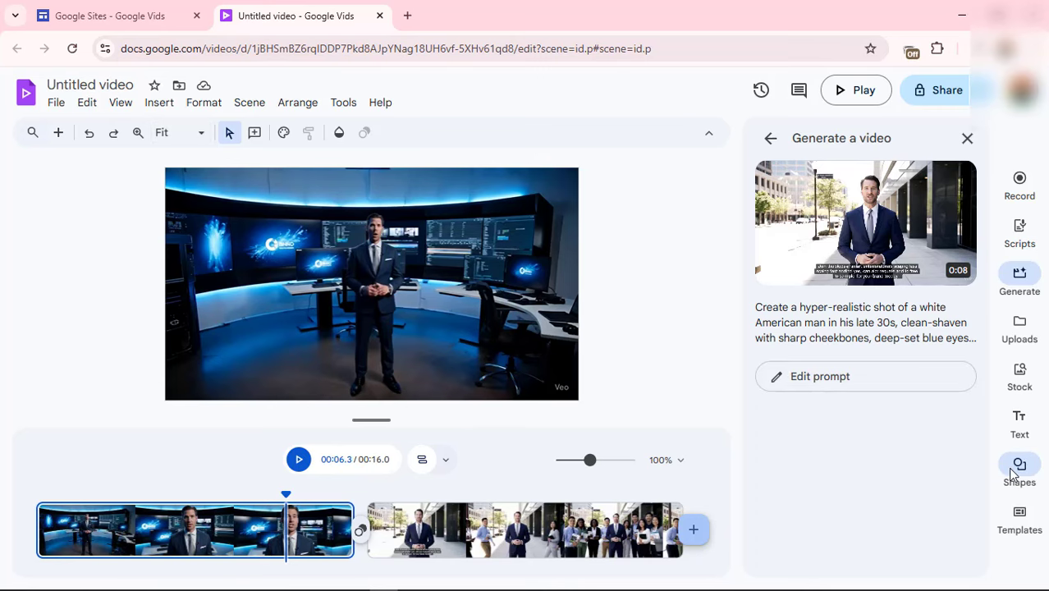
click(1013, 474)
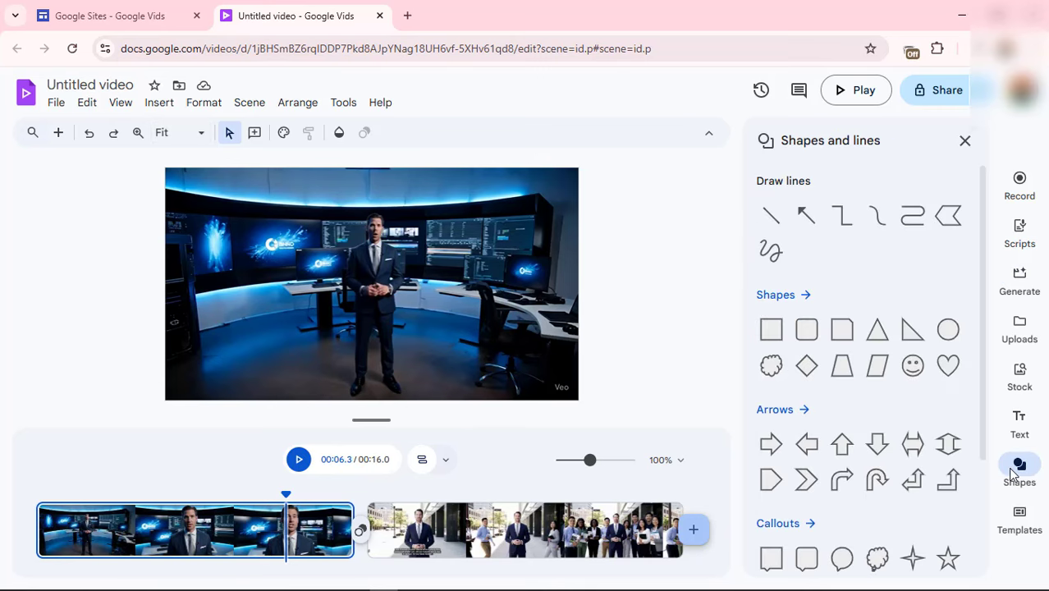
click(805, 331)
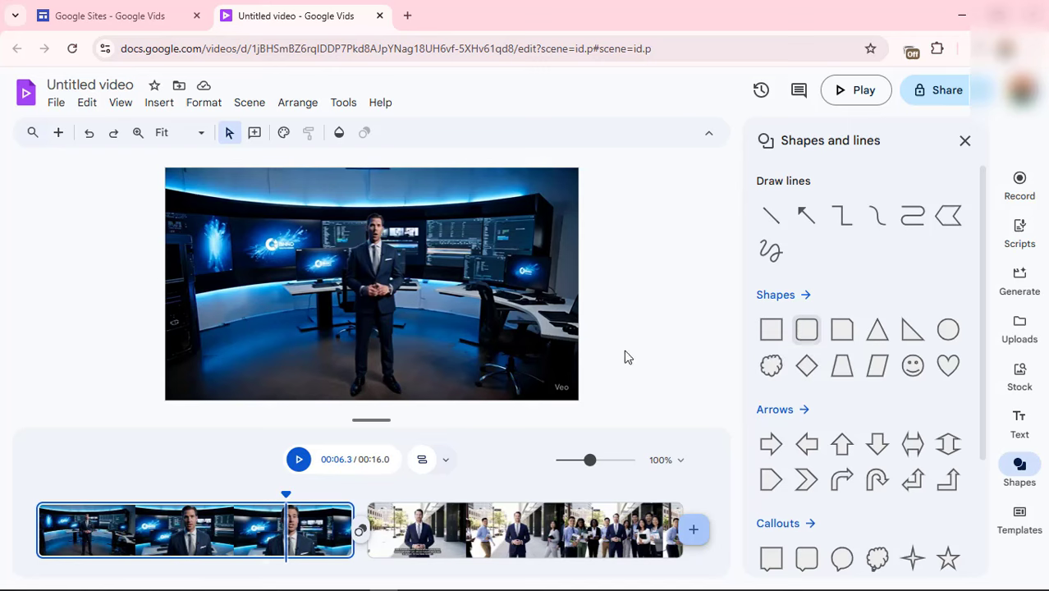
click(525, 380)
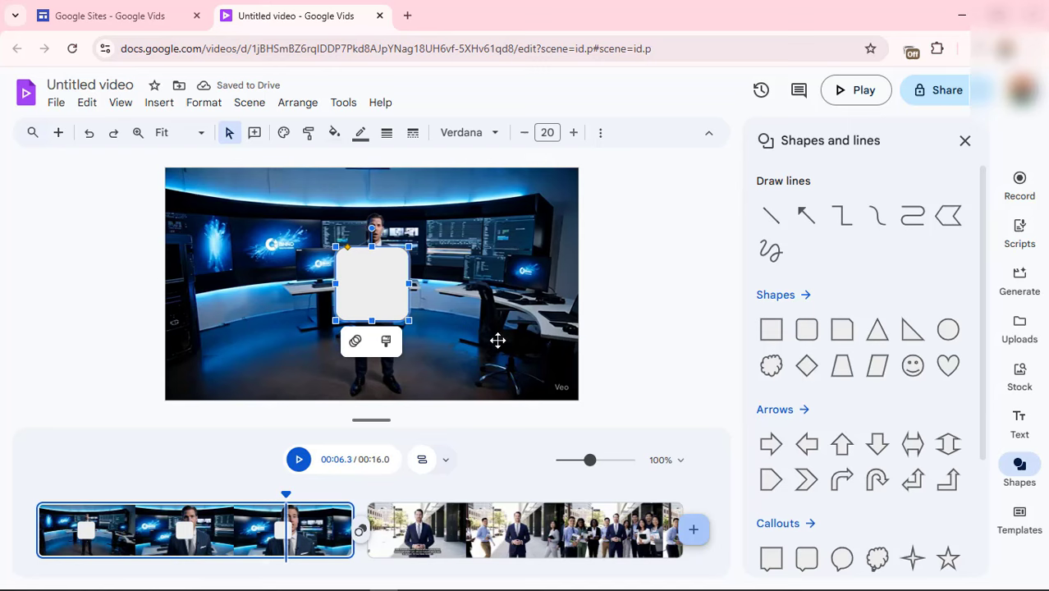
drag(507, 344, 545, 358)
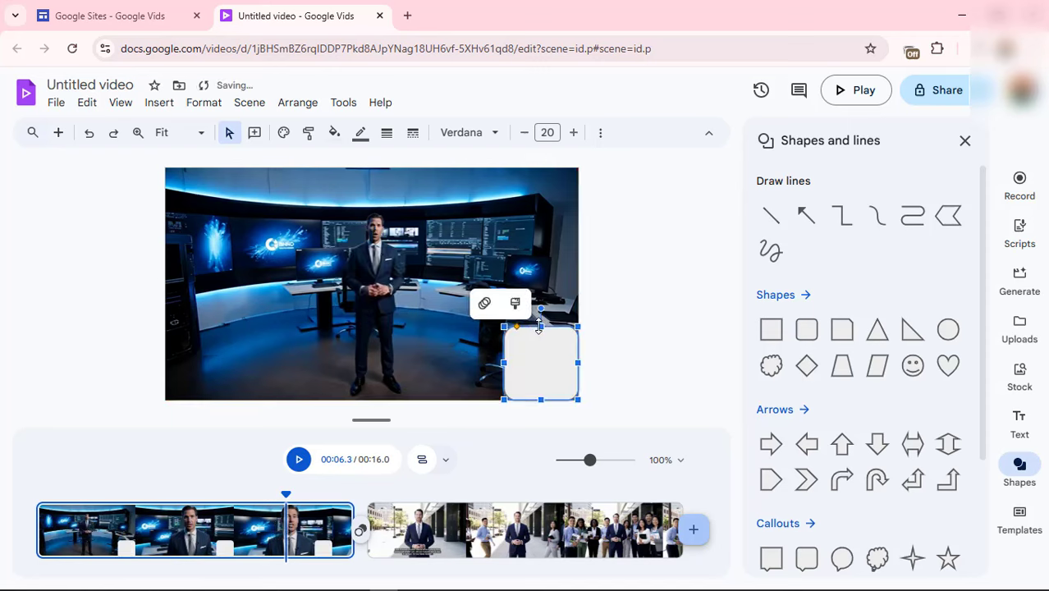
drag(539, 326, 549, 369)
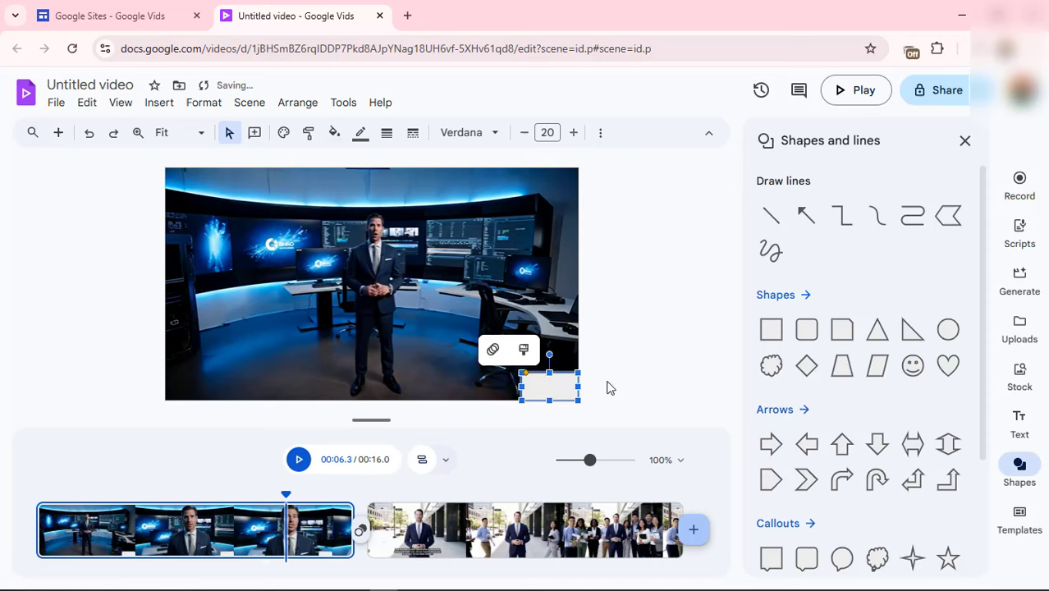
Step: Upload the Diggitech logo.png image into the first scene
click(692, 354)
click(965, 143)
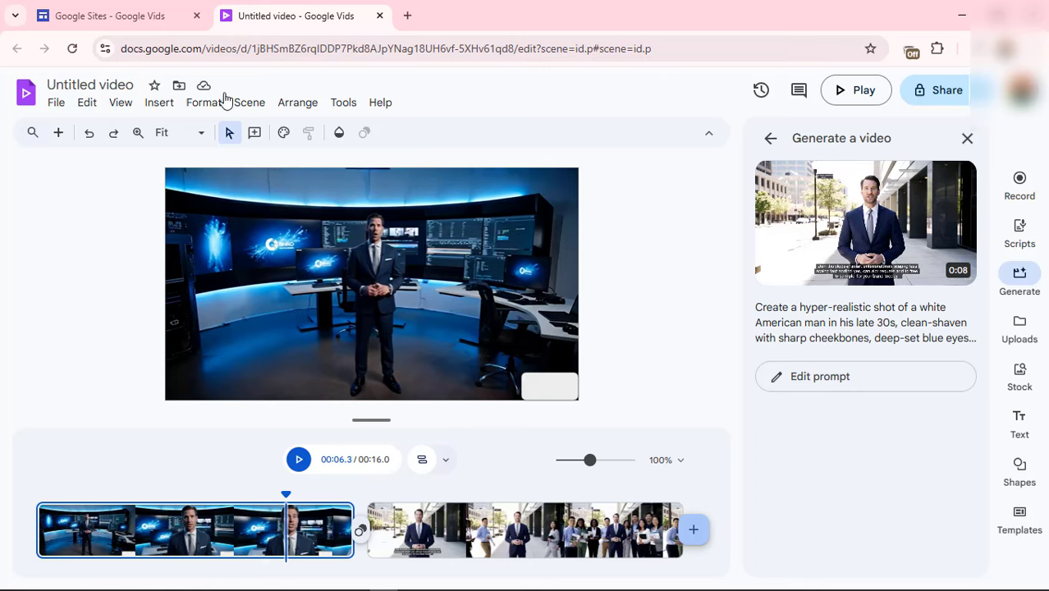
click(160, 103)
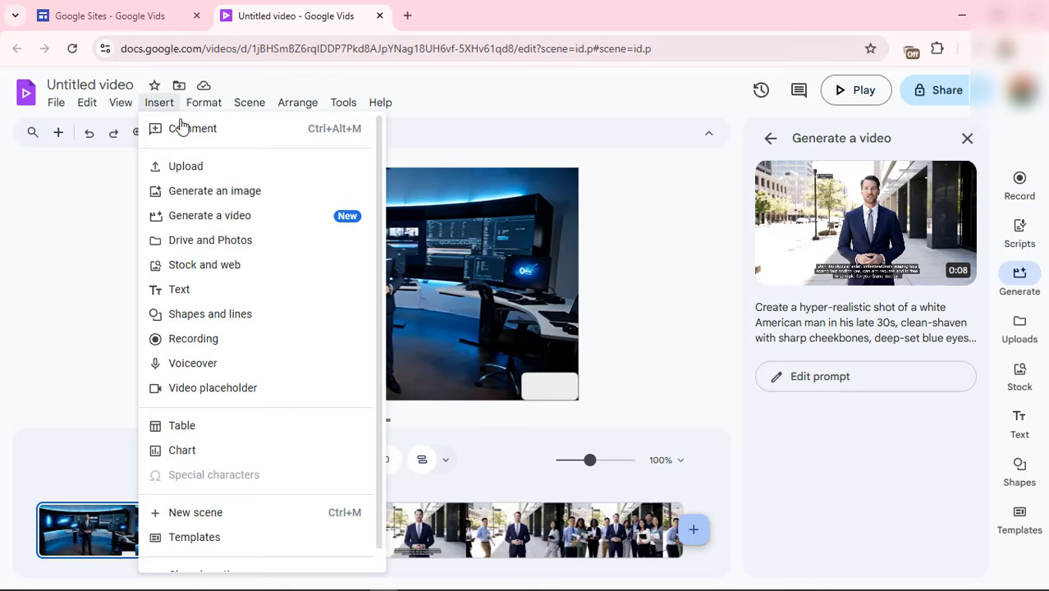
click(242, 170)
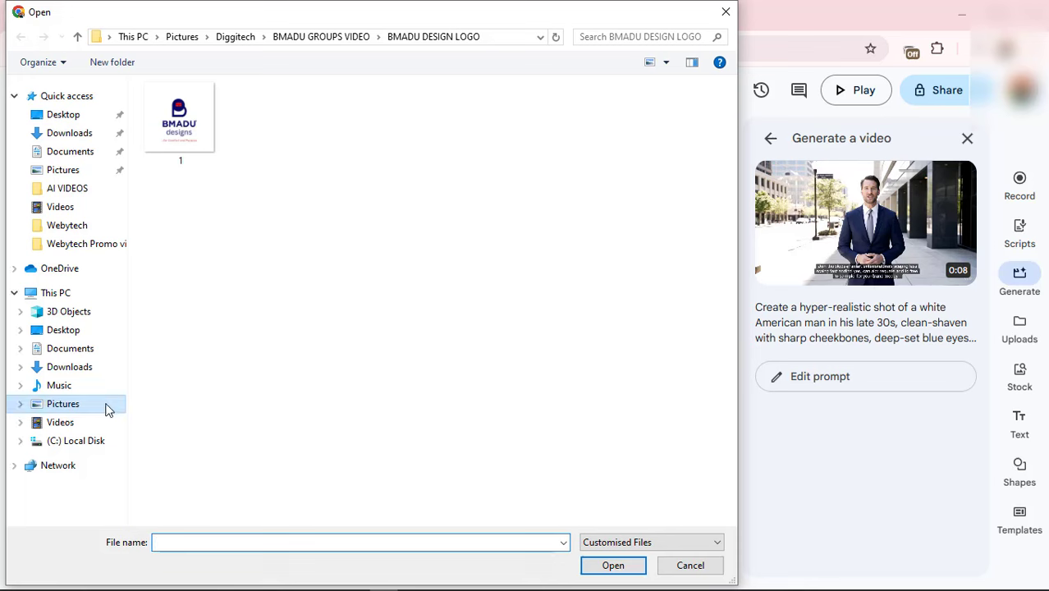
key(F9)
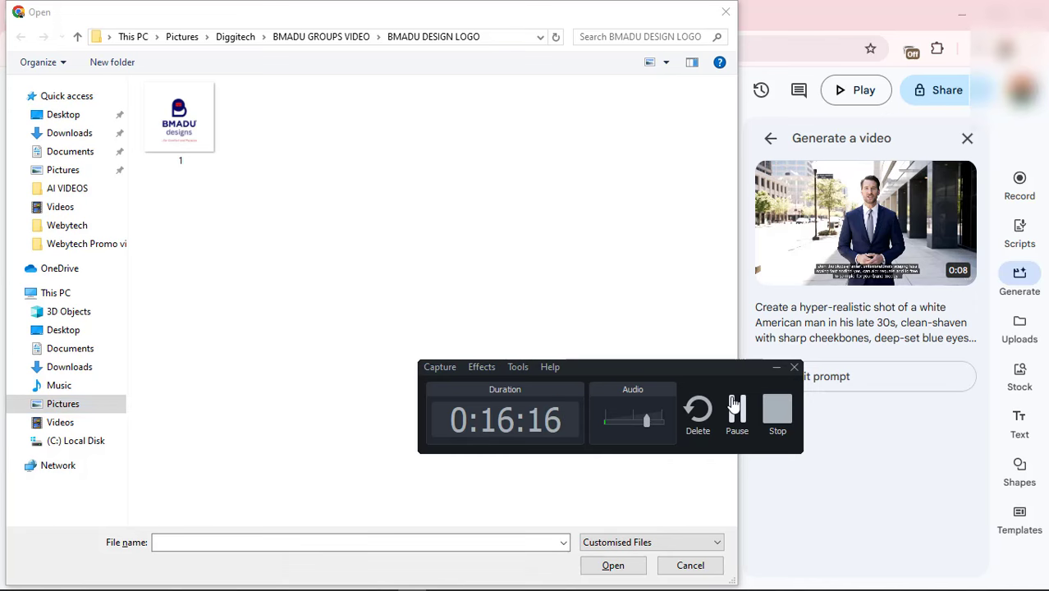
click(736, 406)
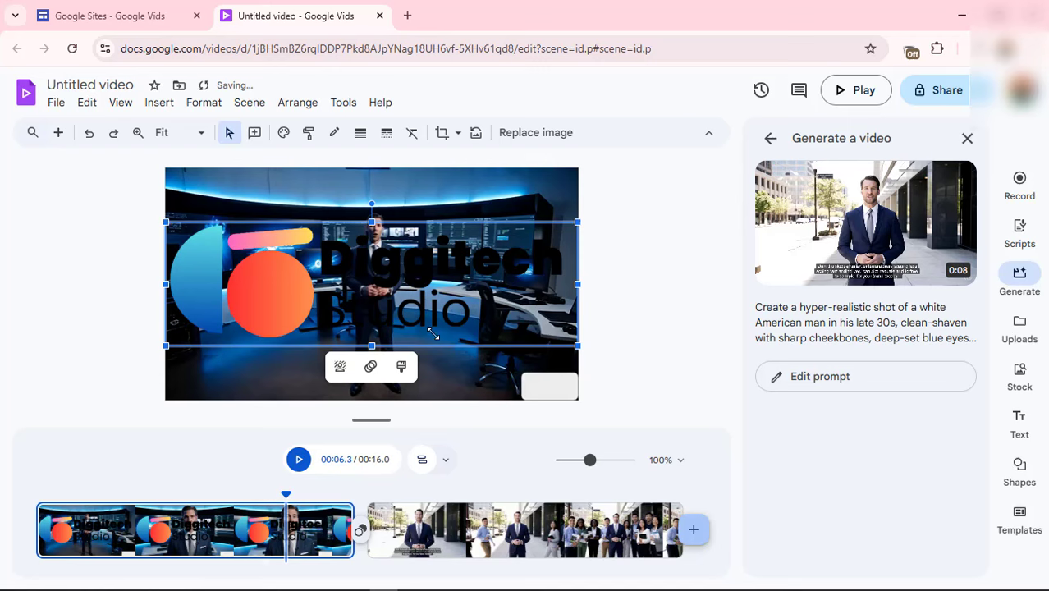
Step: Shrink the Diggitech logo and place it on the rounded rectangle in the frame's lower-right corner
drag(432, 333, 550, 337)
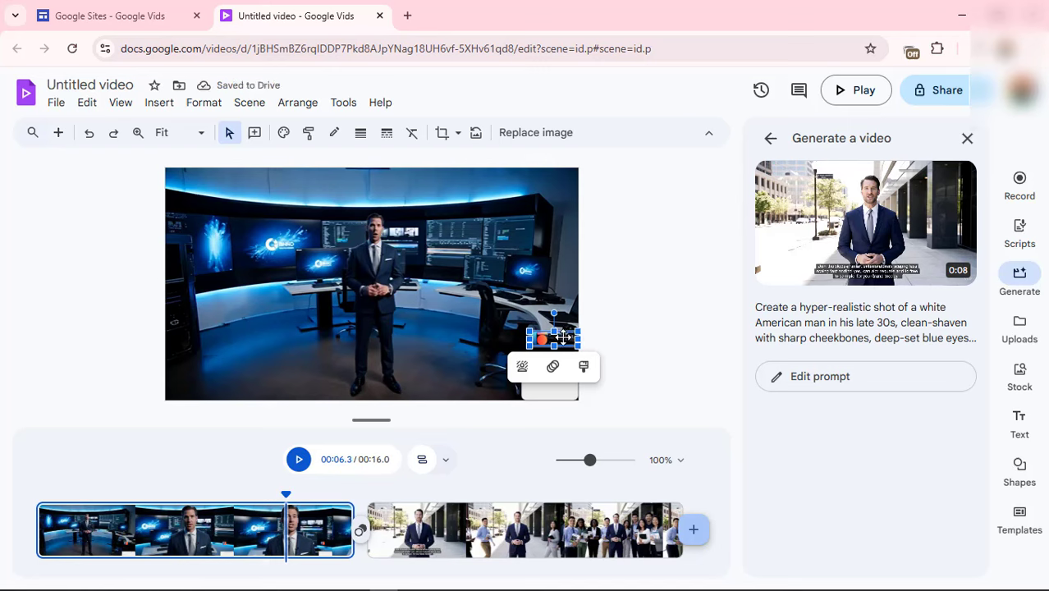
drag(557, 380, 559, 385)
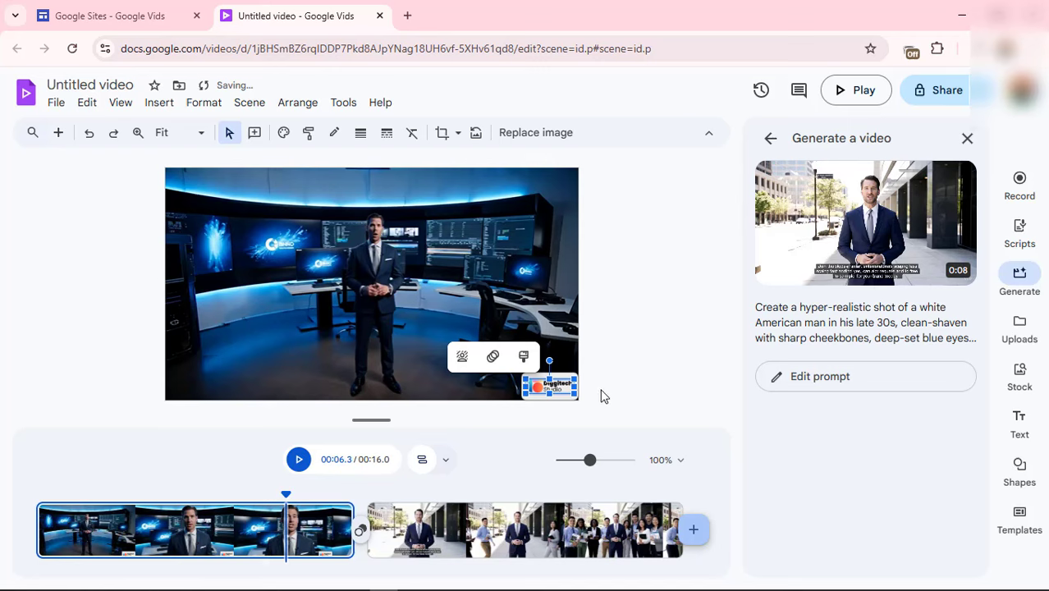
click(586, 396)
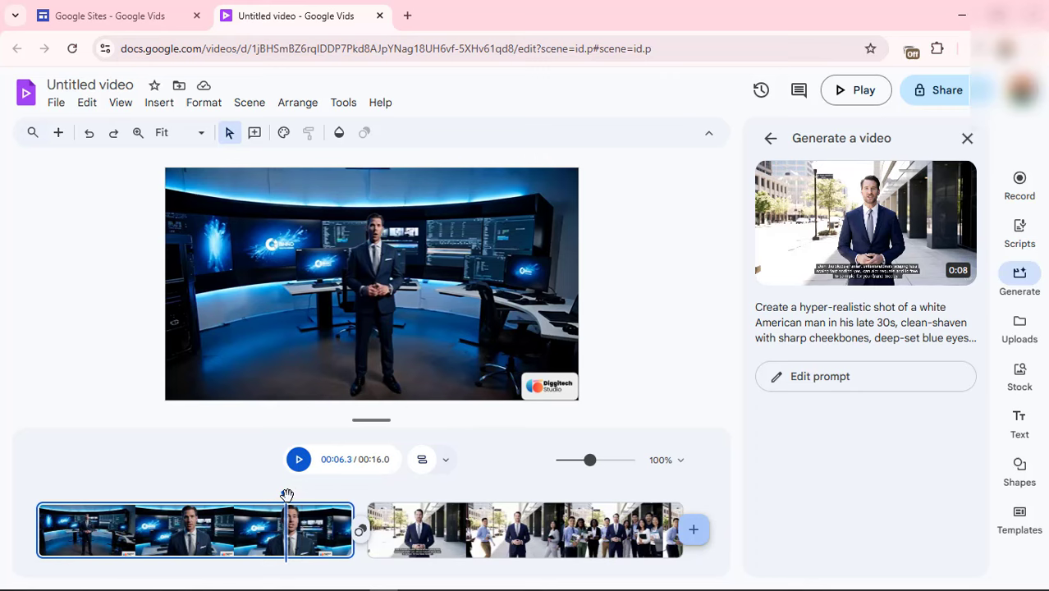
Step: Move the playhead back toward the start of the first scene and show the scene's object tracks
drag(285, 492, 60, 489)
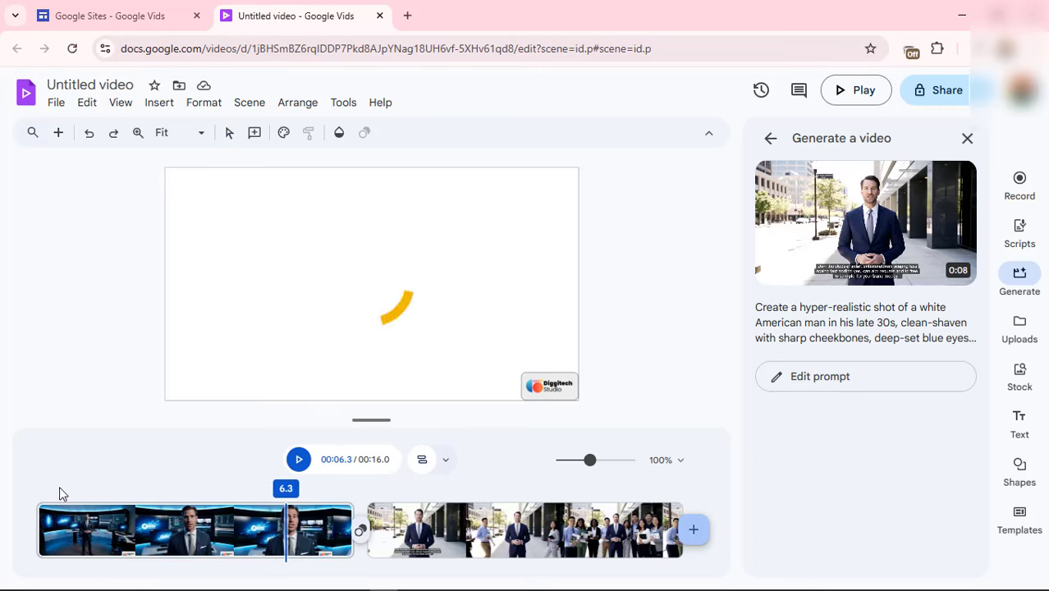
click(300, 469)
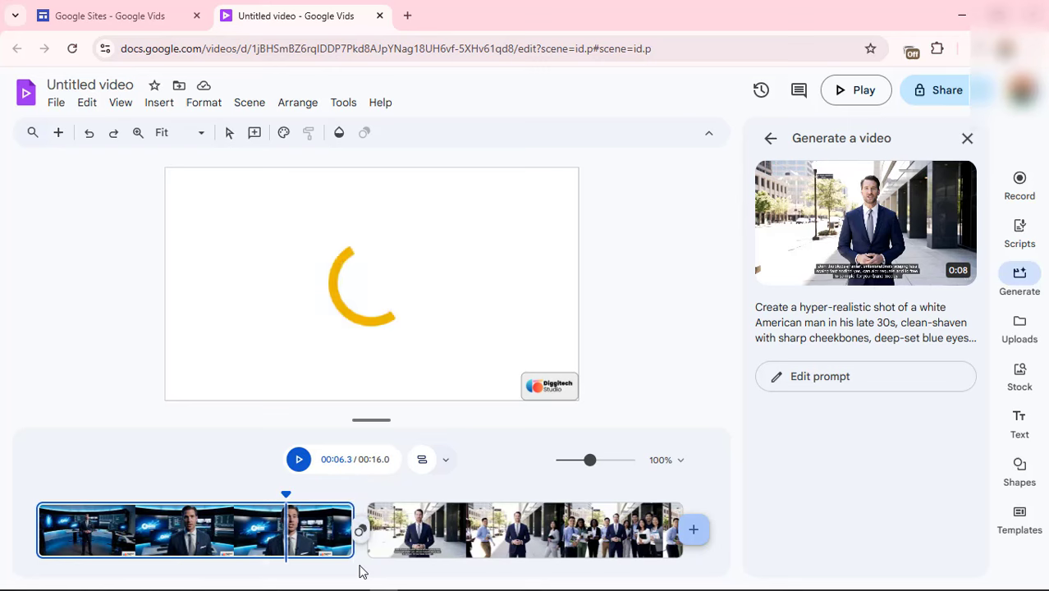
click(444, 461)
click(422, 459)
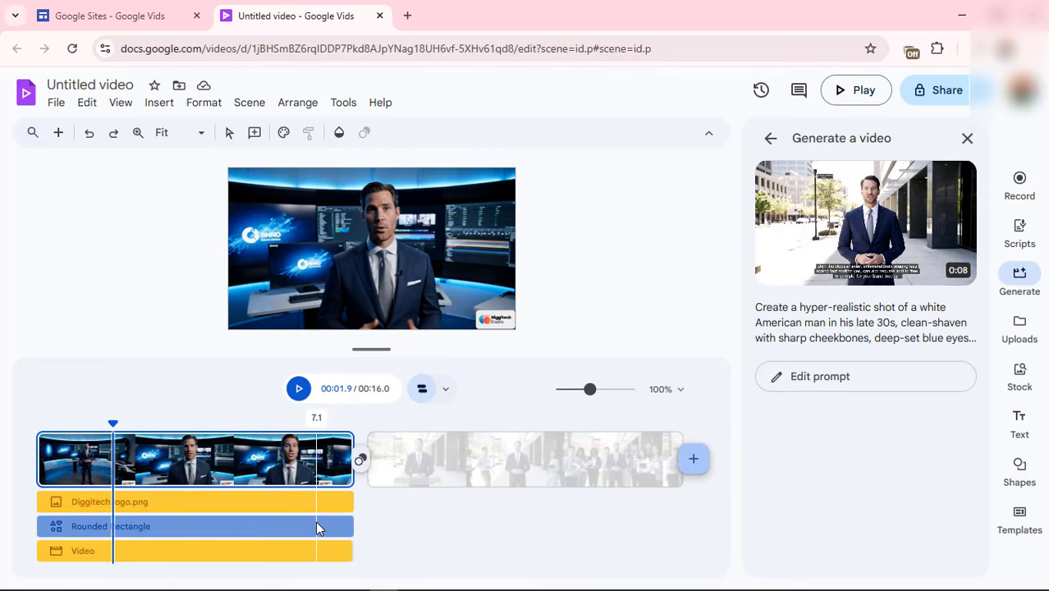
Step: Copy the rounded rectangle and Diggitech logo from the first scene into the second scene
click(319, 527)
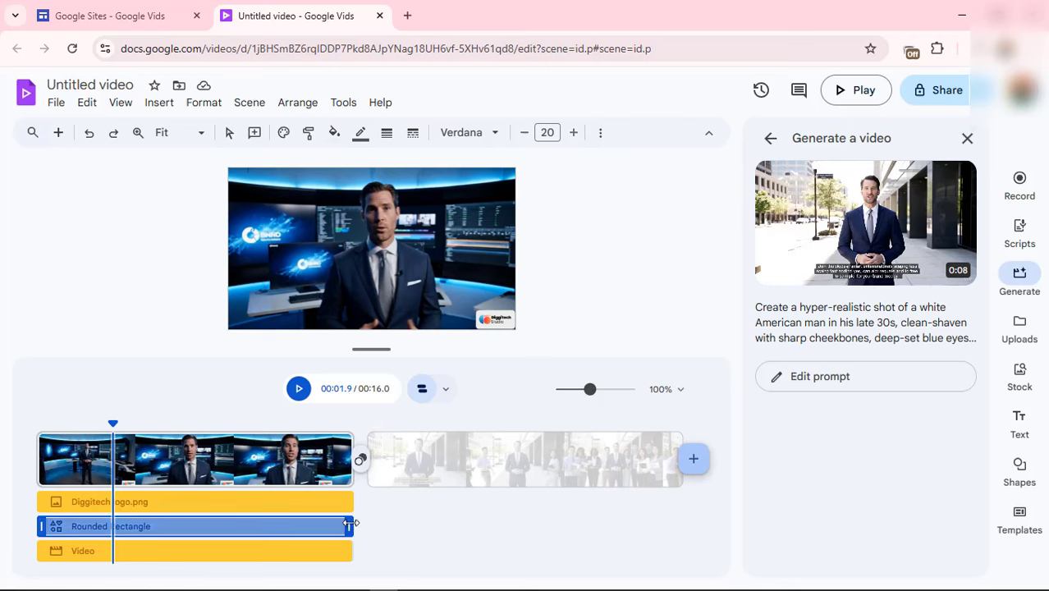
drag(354, 523, 326, 527)
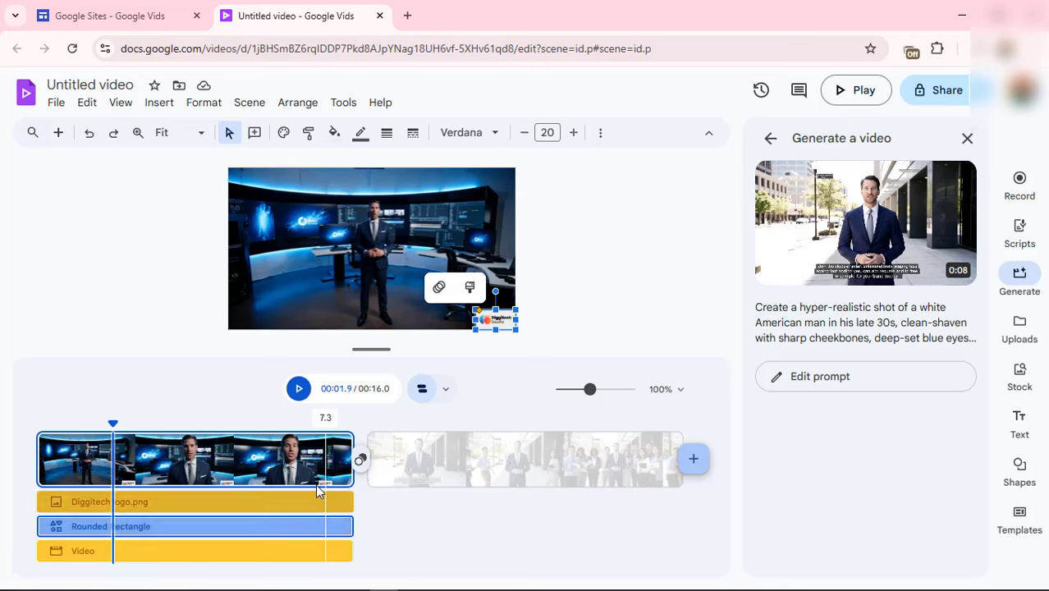
click(504, 319)
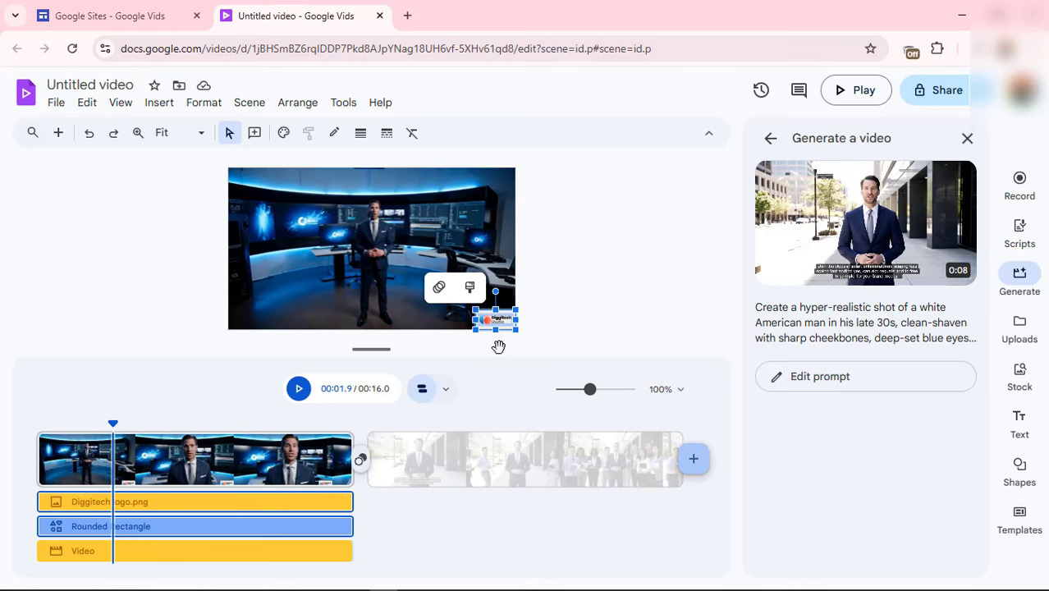
click(466, 468)
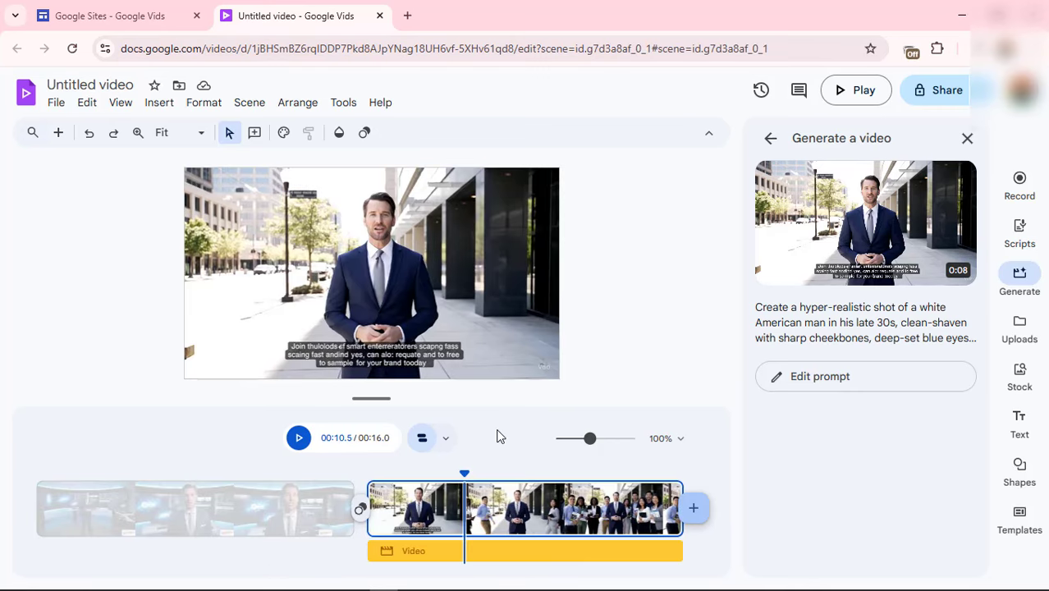
key(ctrl+v)
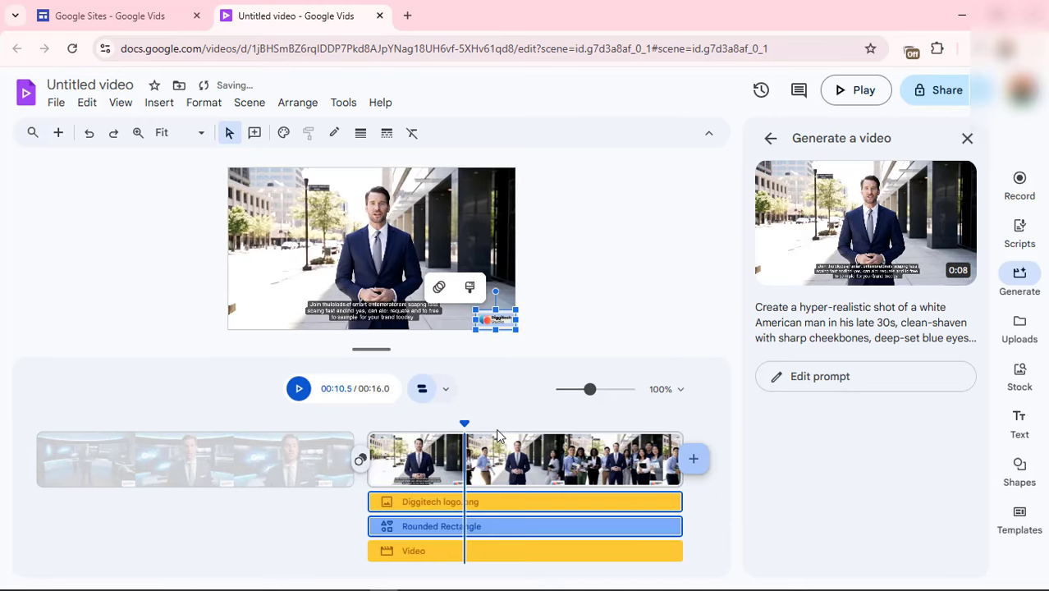
click(553, 301)
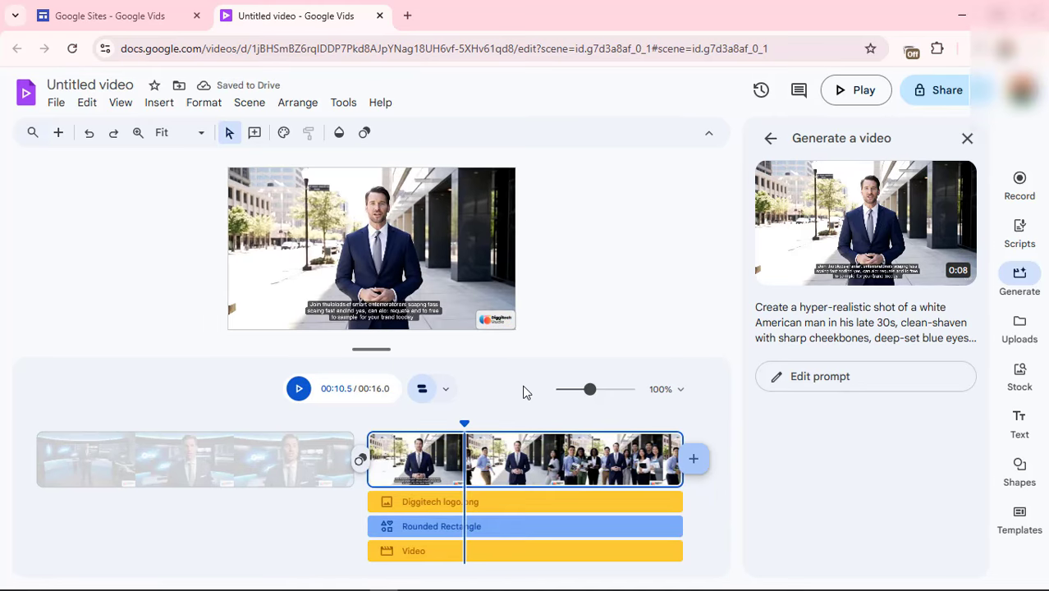
Step: Hide the object tracks and preview the first scene from 0.7 seconds
click(422, 389)
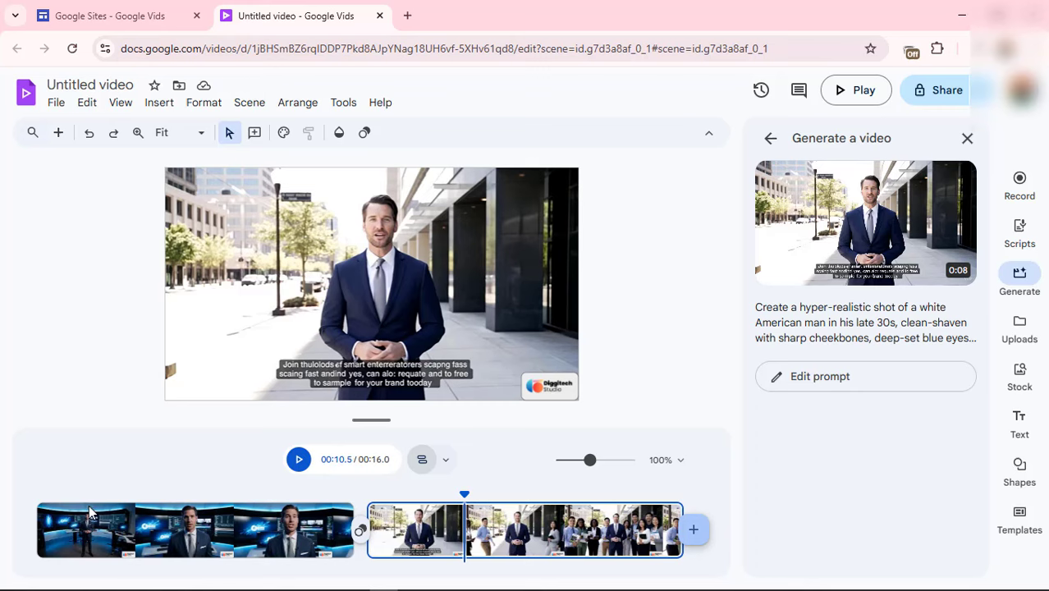
click(63, 509)
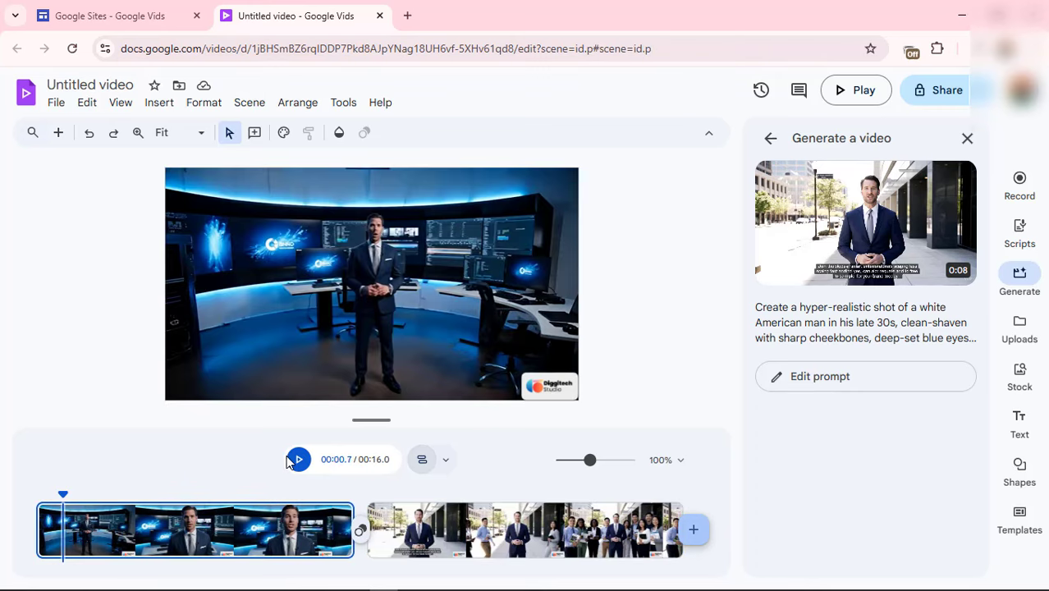
click(298, 460)
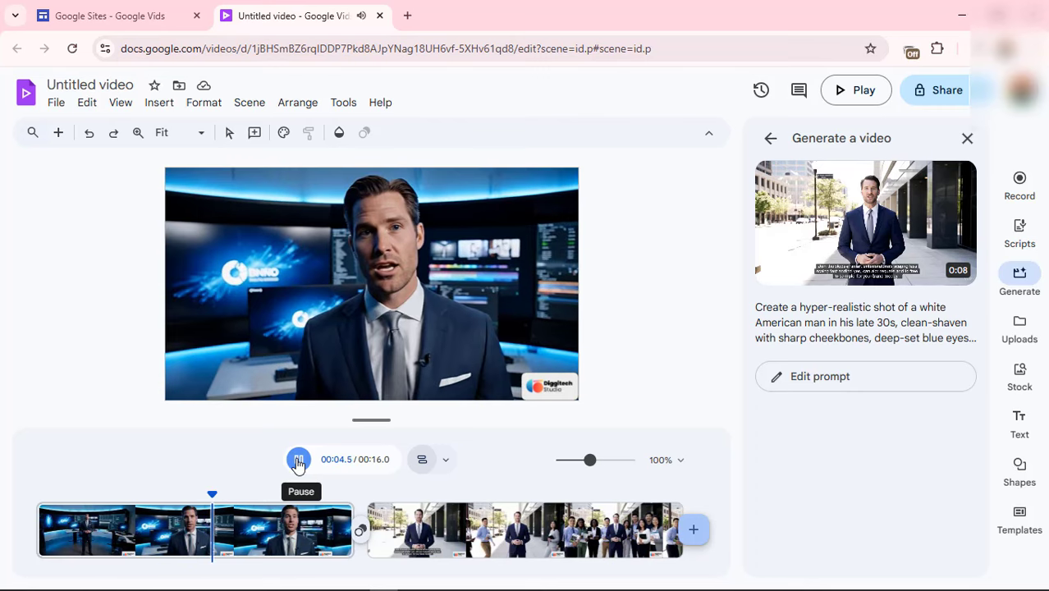
click(297, 461)
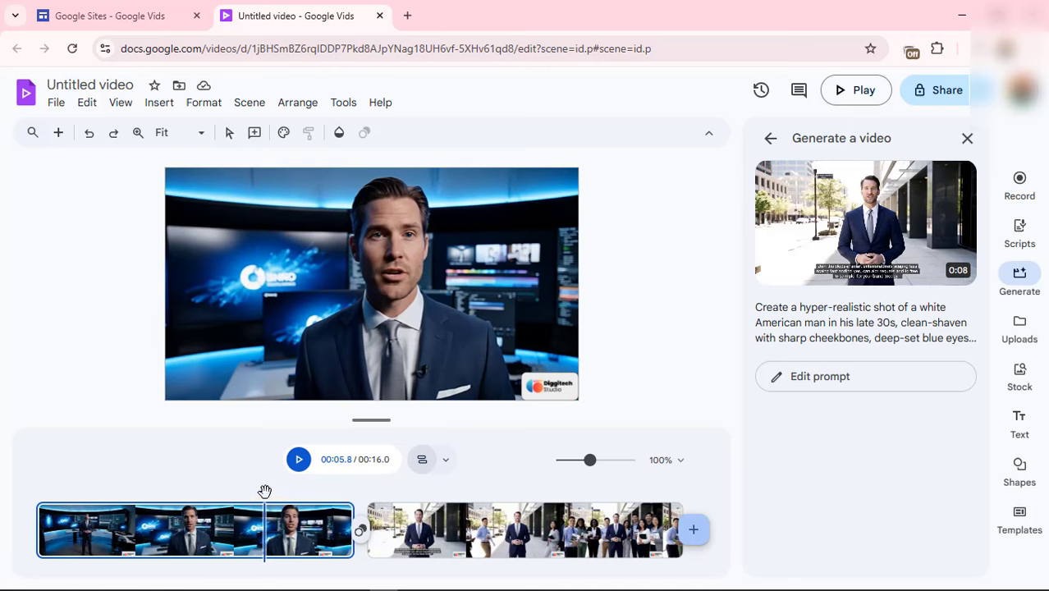
Step: Return the playhead to the start of the video and preview the first scene with the logo overlay
click(174, 509)
mouse_move(20, 515)
mouse_down()
mouse_move(8, 515)
mouse_move(28, 502)
mouse_up()
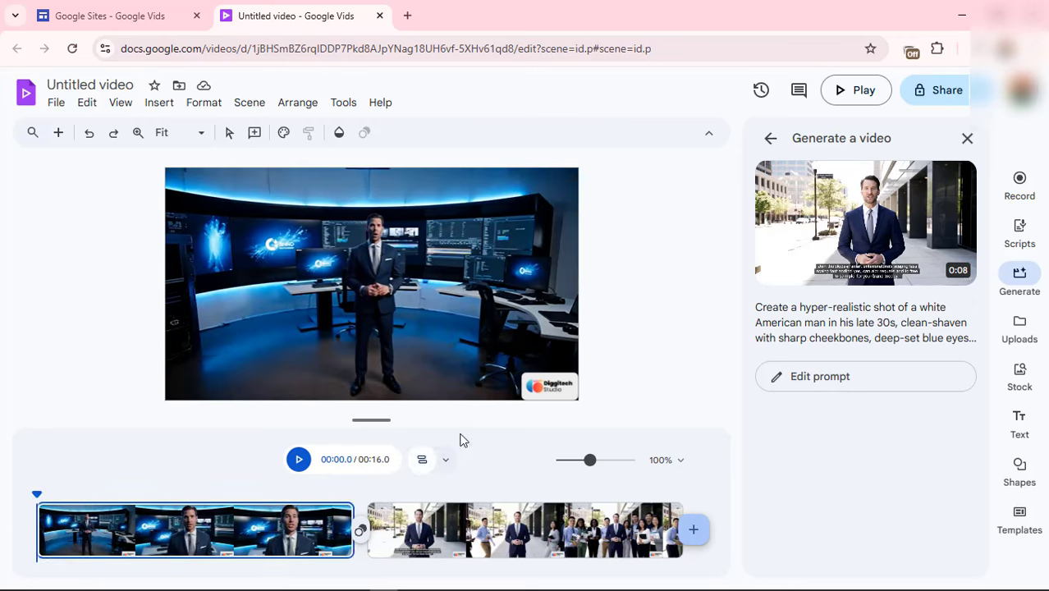
click(298, 460)
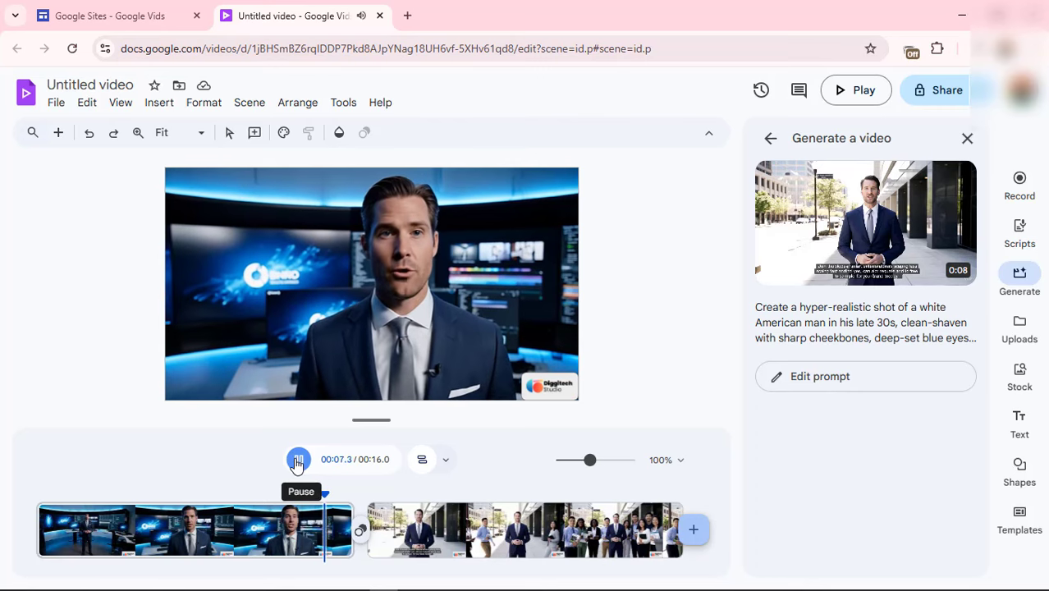
click(298, 460)
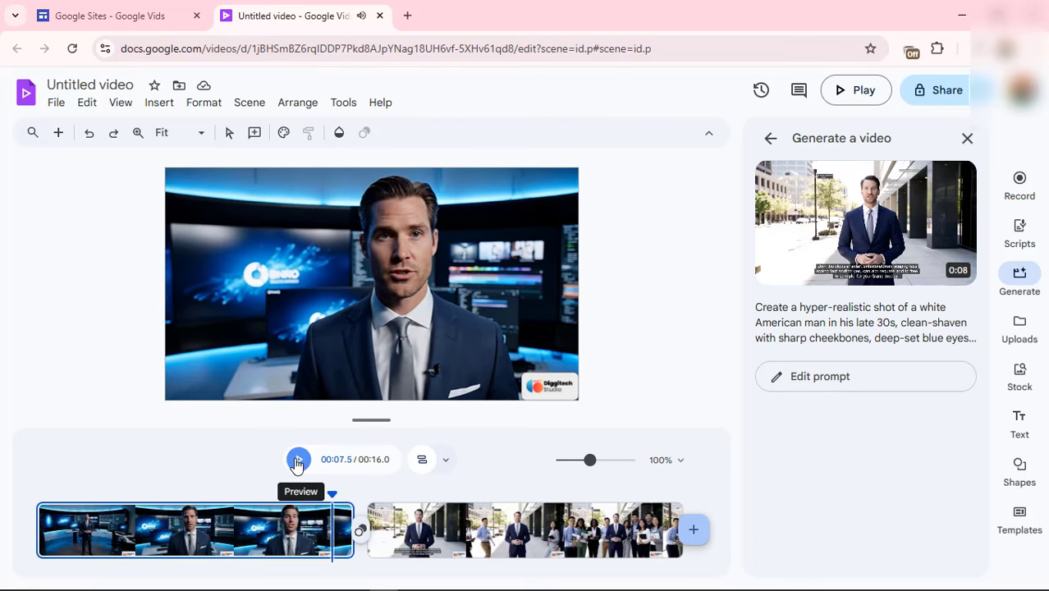
Step: Add a blank 5.0-second scene and move it to the end of the timeline, after the outdoor crowd scene
click(703, 529)
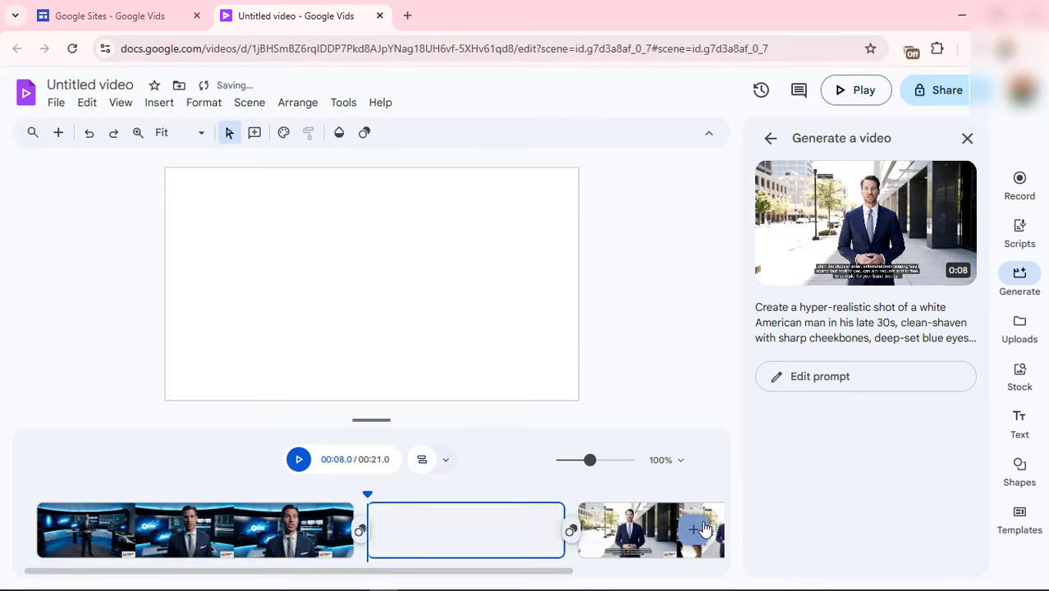
click(450, 525)
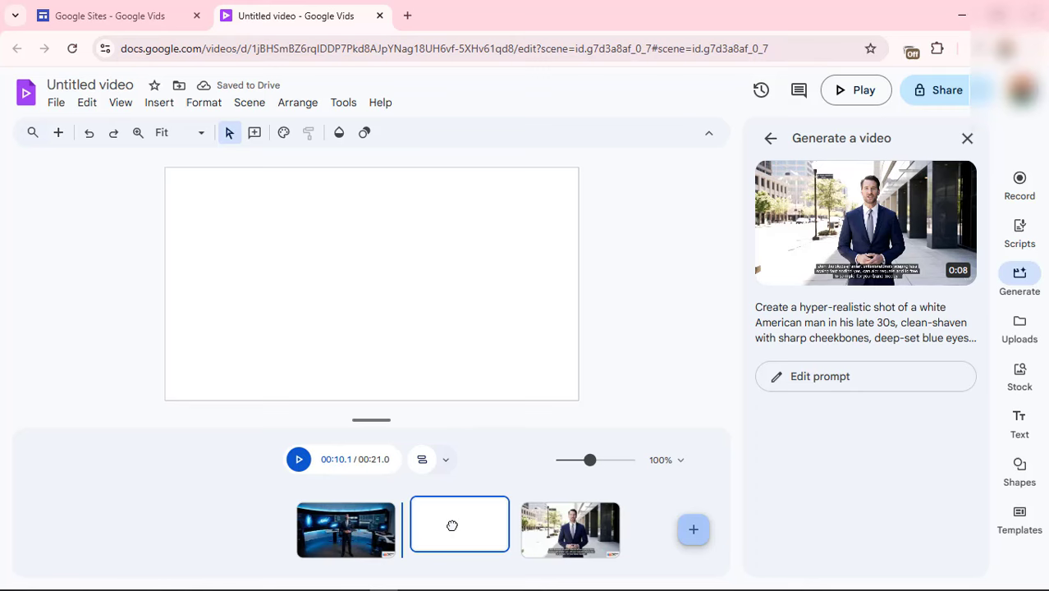
click(452, 525)
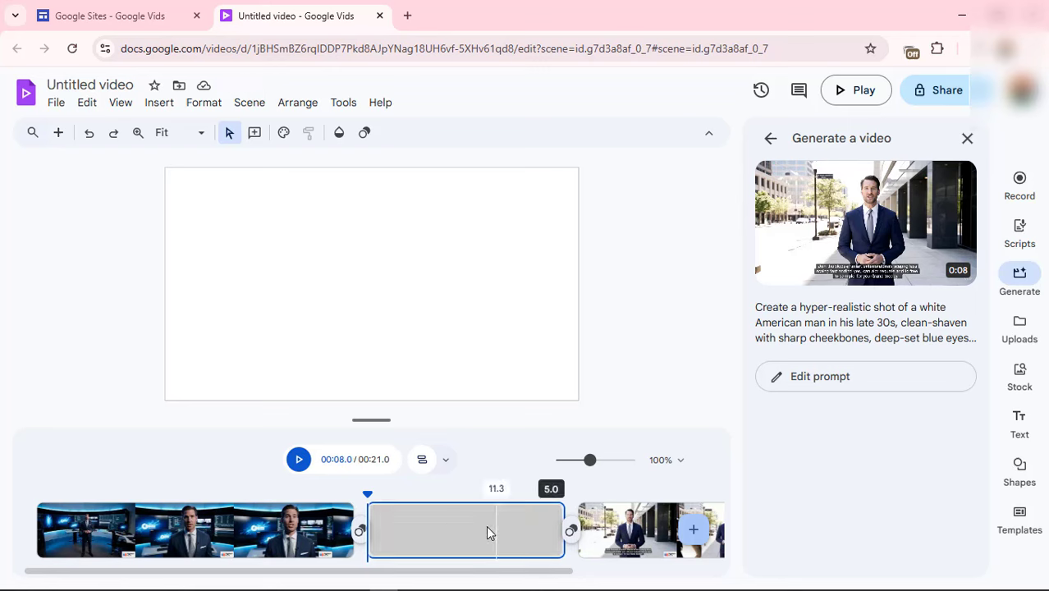
click(486, 528)
drag(495, 533, 643, 537)
click(631, 539)
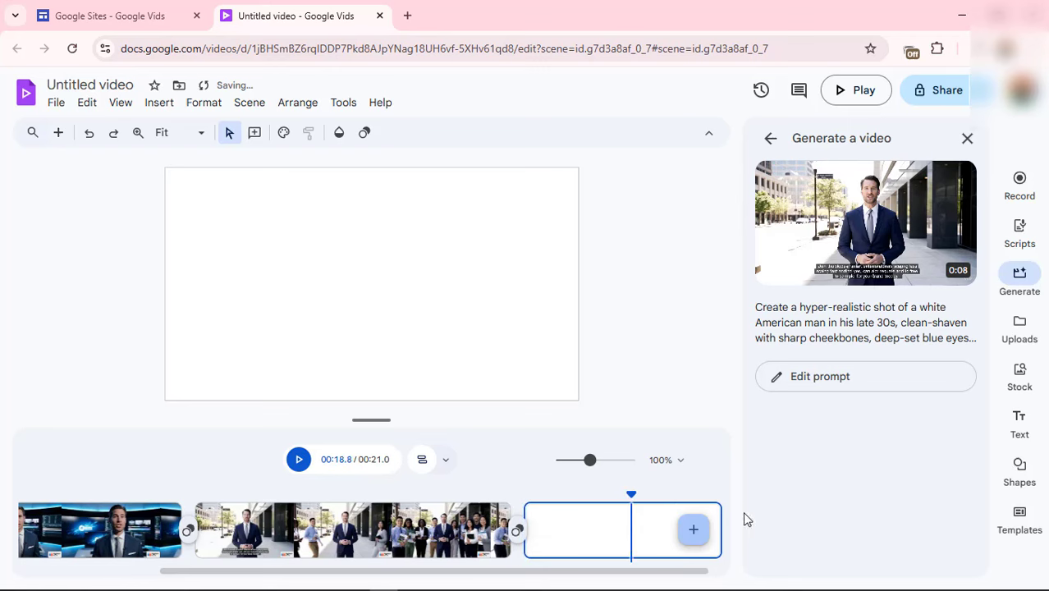
Step: Add another blank scene after the last one and delete it
click(694, 532)
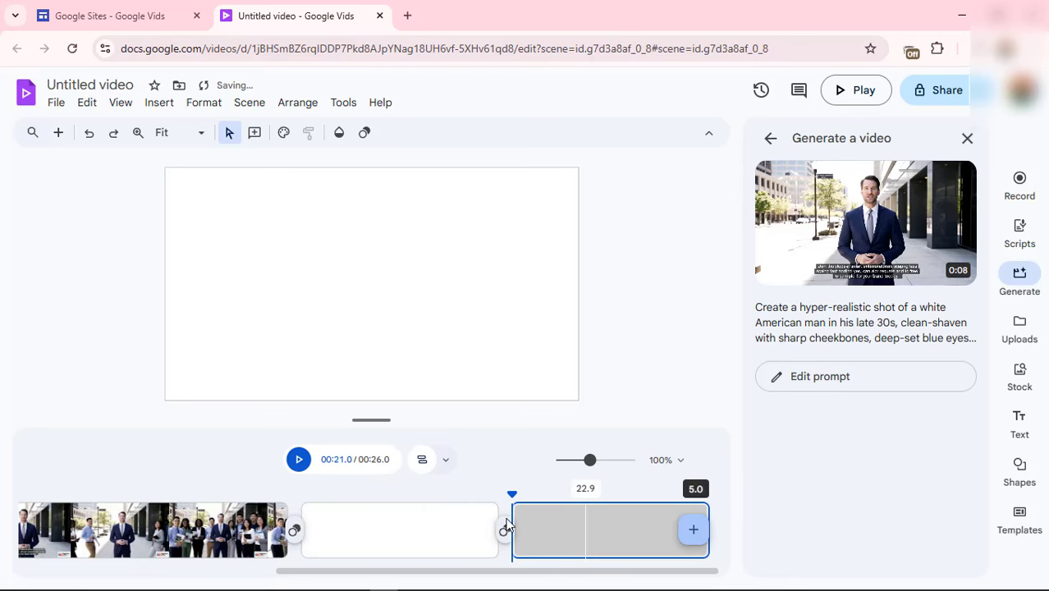
click(581, 539)
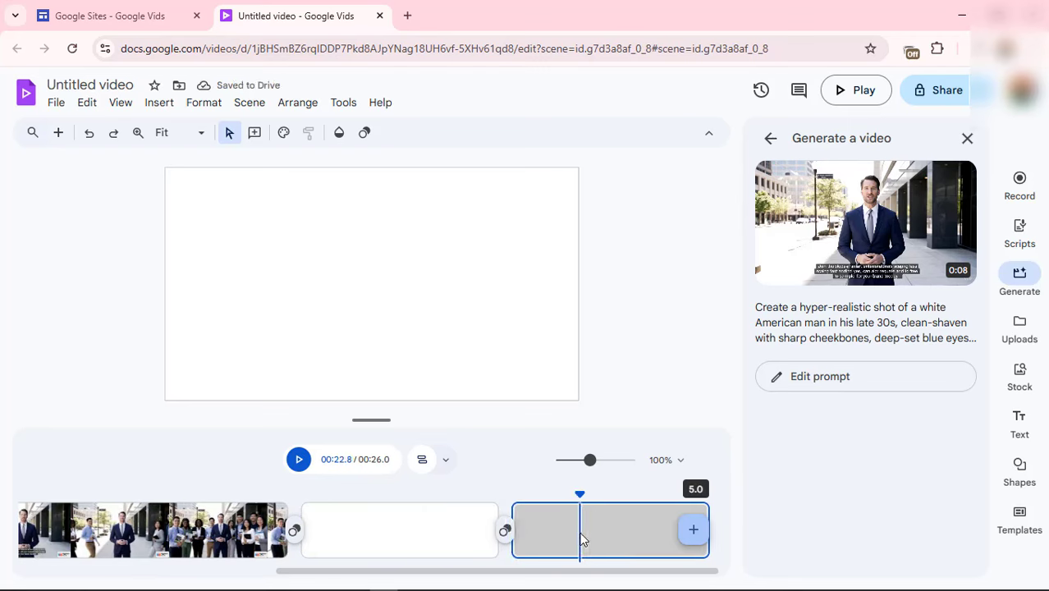
key(Delete)
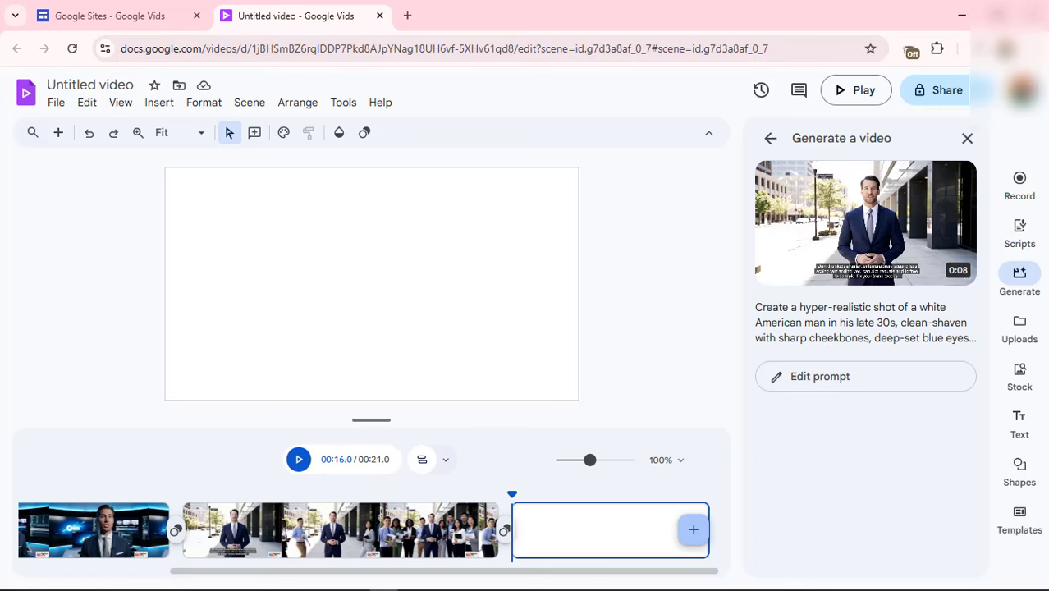
Step: Rename the video as Video Sample
click(85, 533)
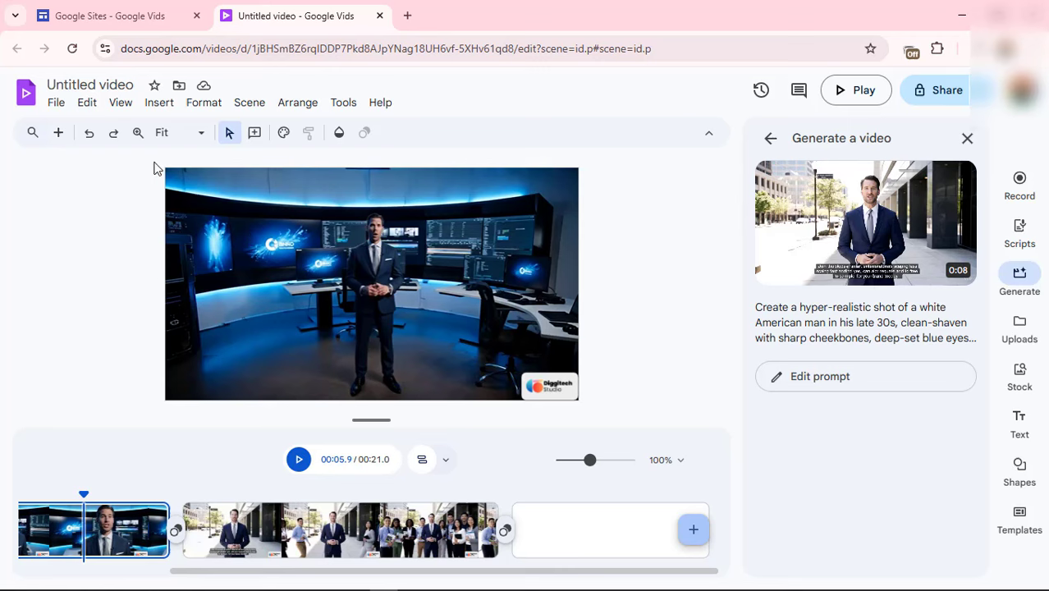
click(106, 86)
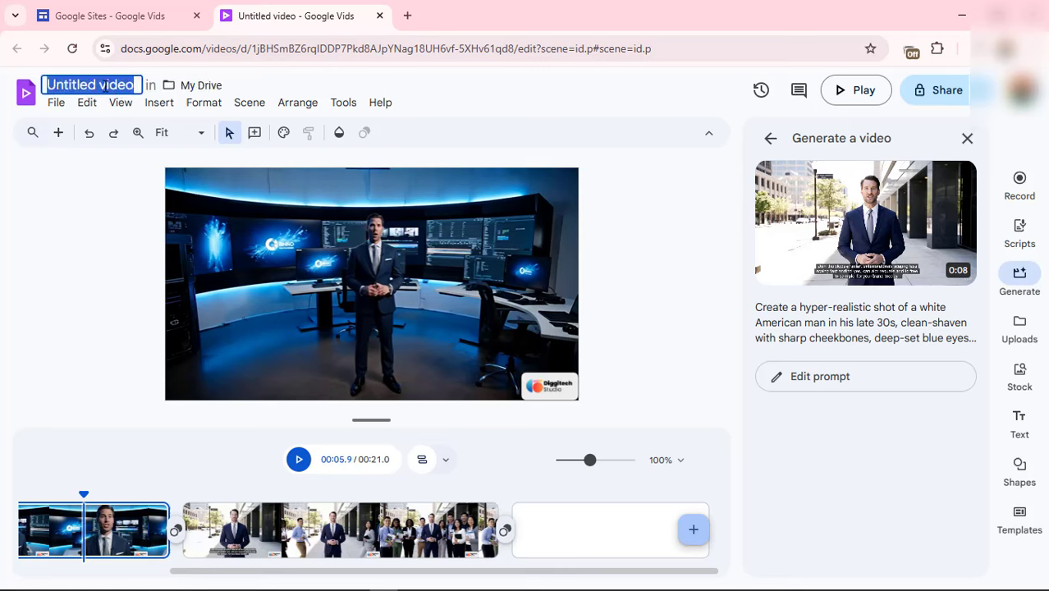
text(V)
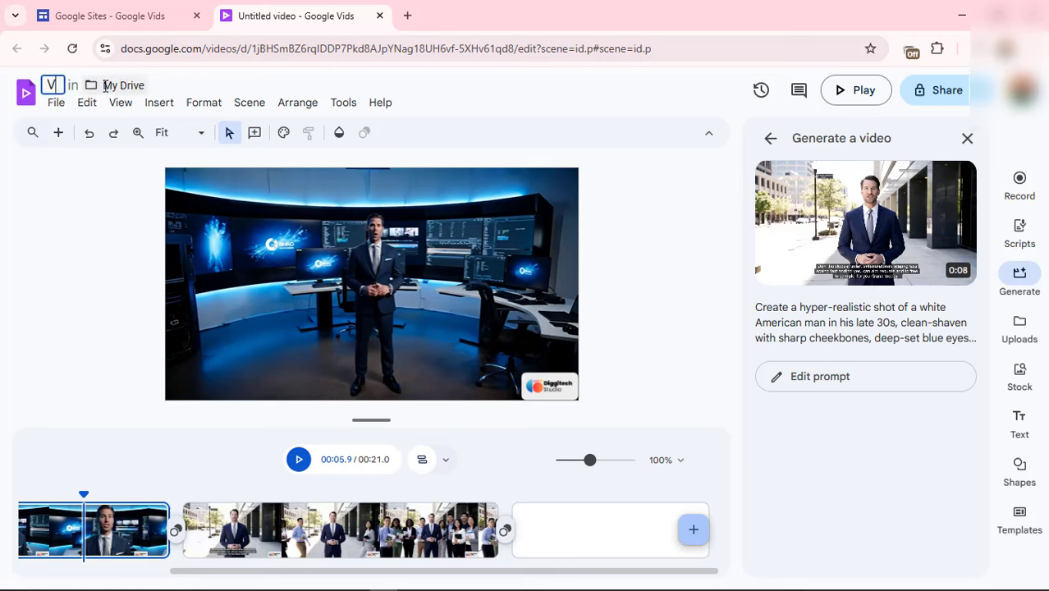
text(ideo)
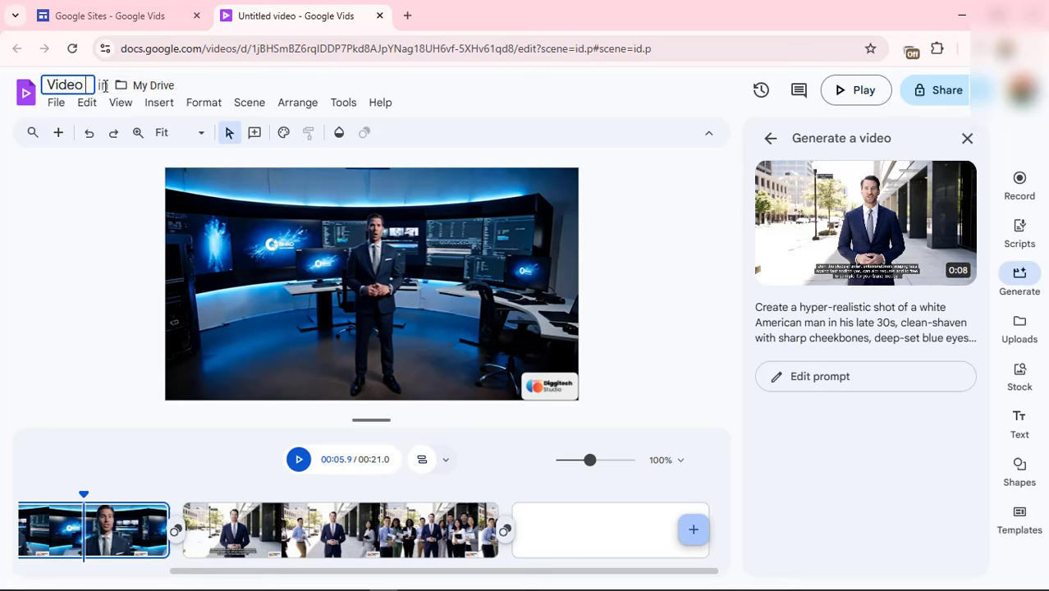
text( Sample)
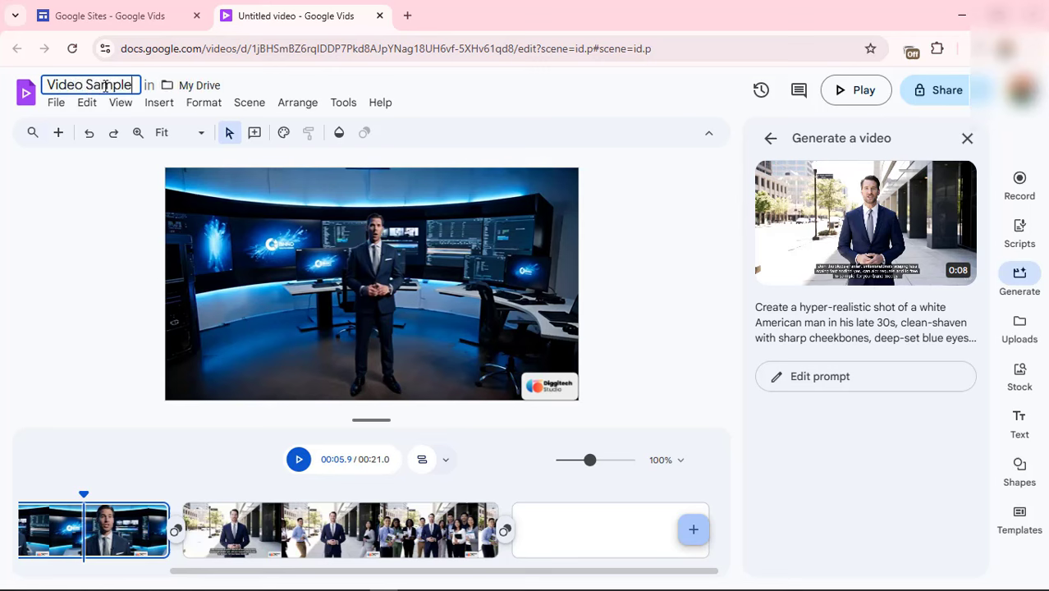
key(Return)
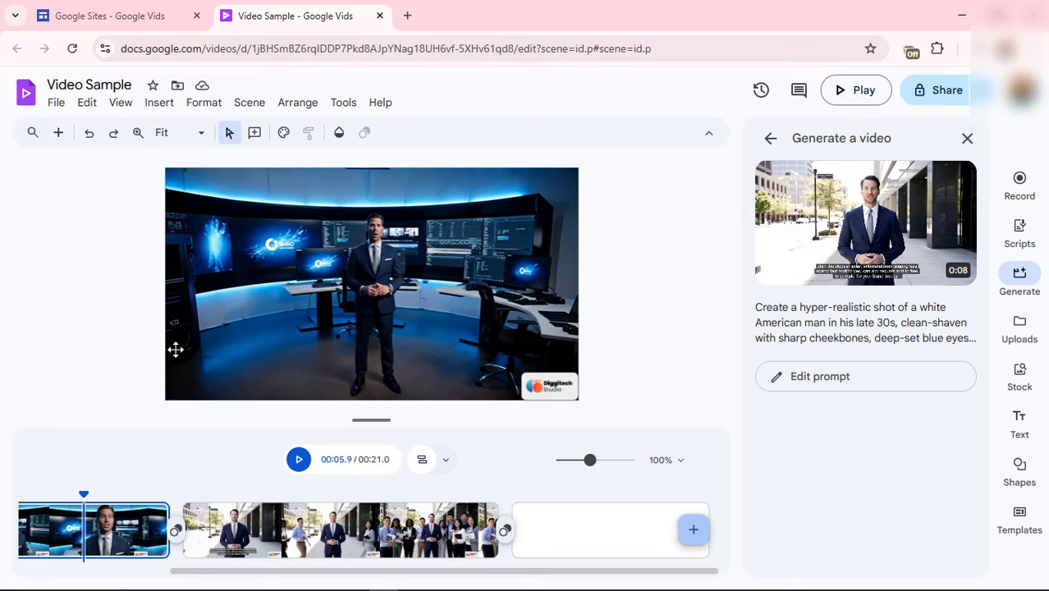
Step: Start generating an image with AI for the blank scene at the end of the timeline
click(170, 109)
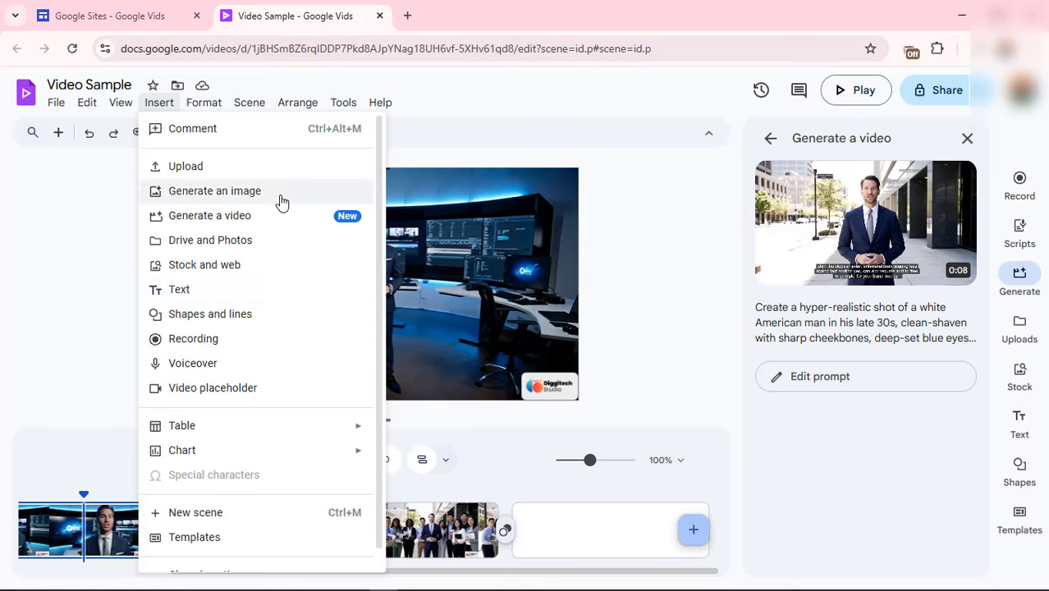
key(Escape)
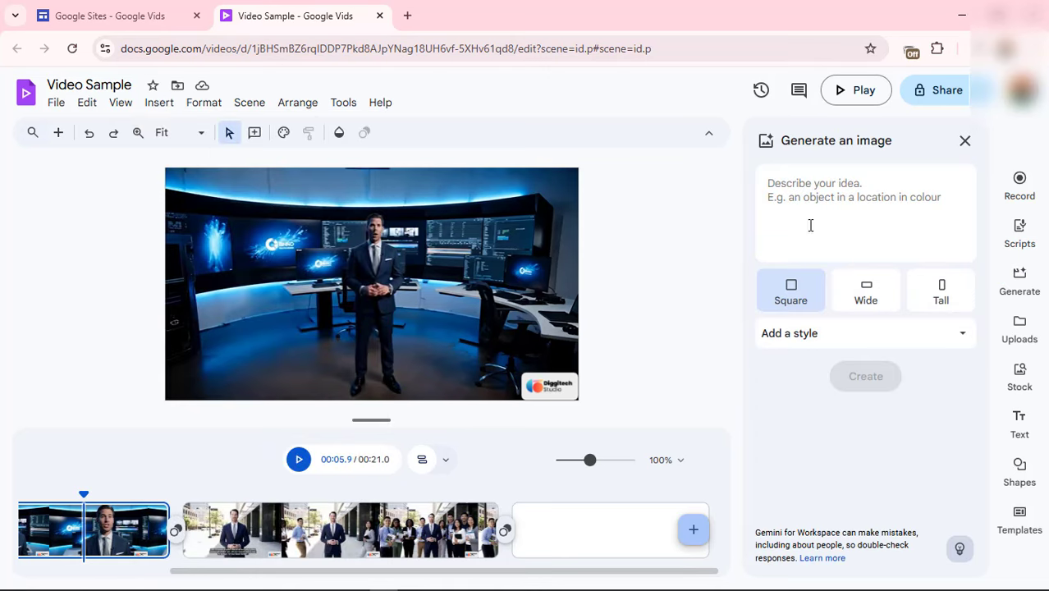
click(808, 221)
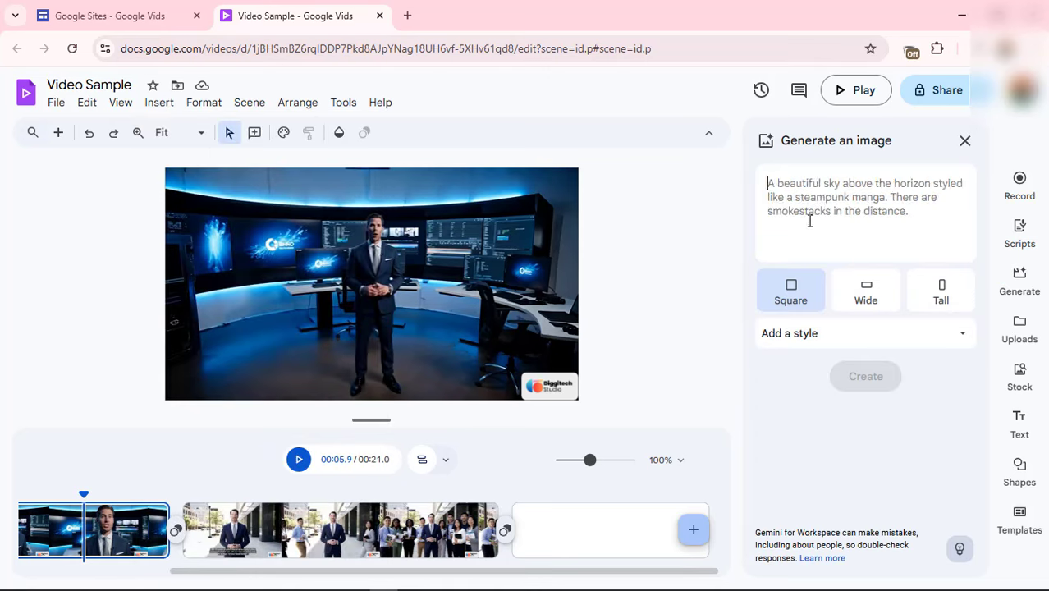
click(579, 530)
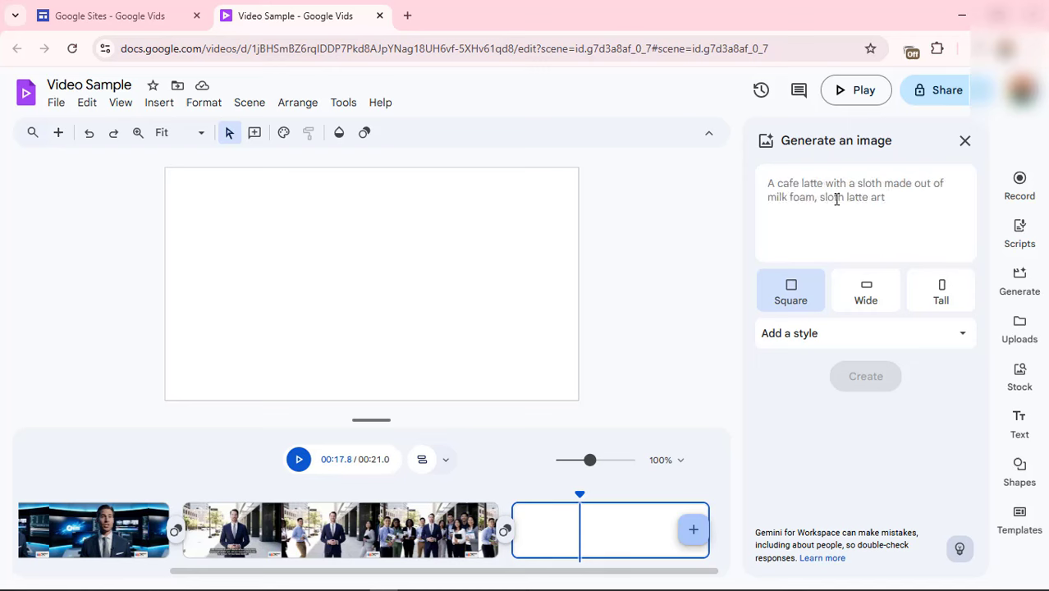
click(784, 182)
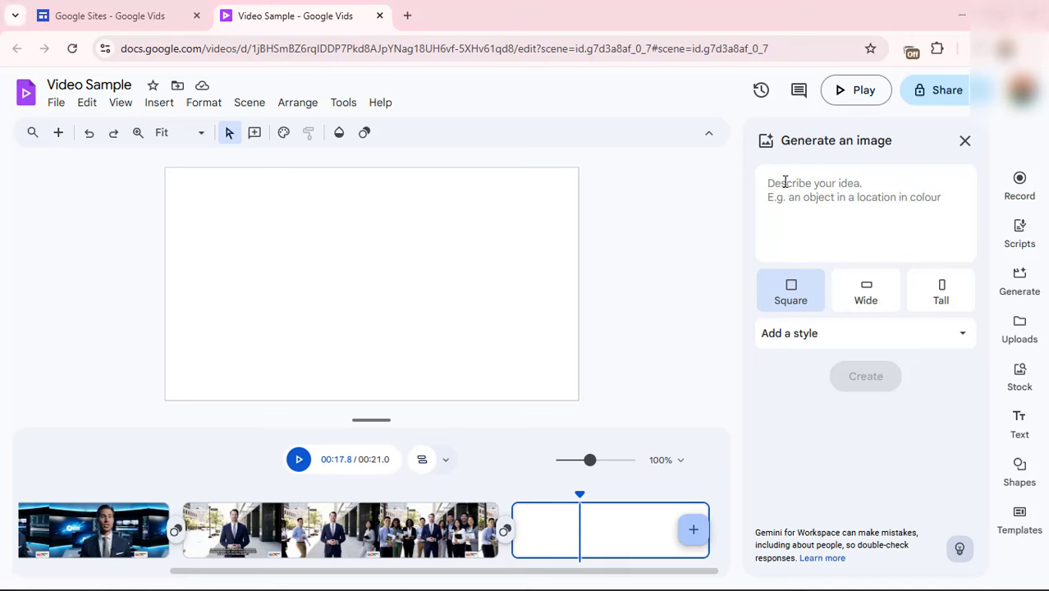
click(411, 590)
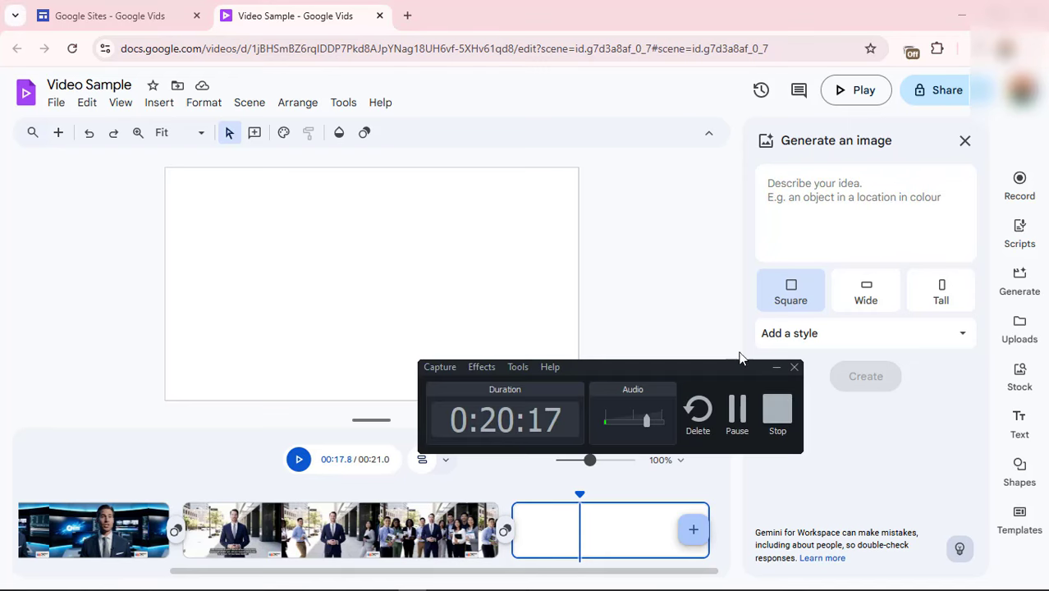
click(734, 401)
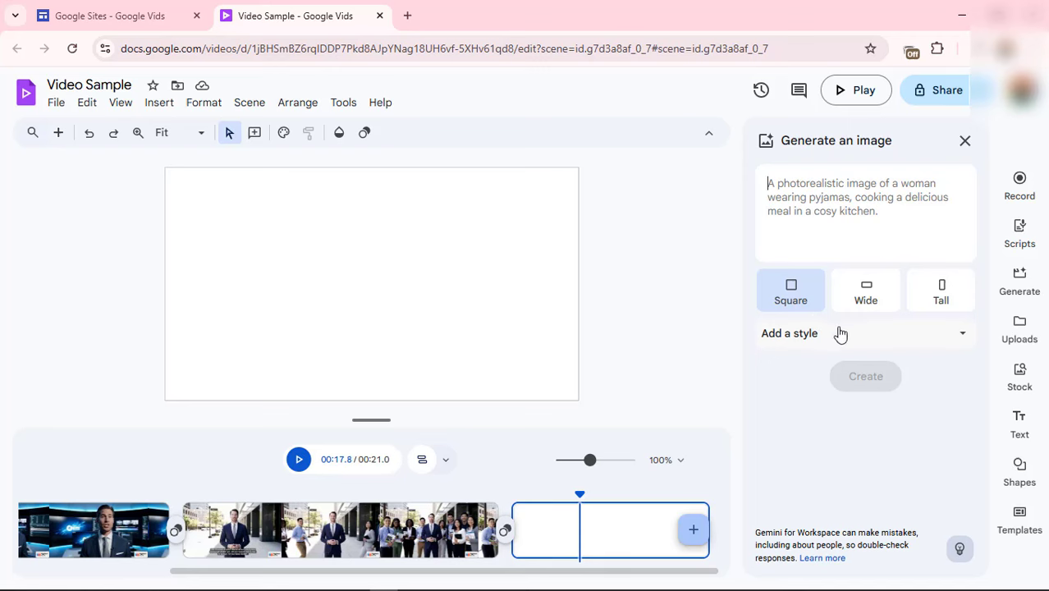
Step: Enter an image prompt for a hyper-realistic shot of a clean-shaven American man in a navy-blue suit on a sunlit city sidewalk before a modern office building
click(821, 207)
text(Create a hyper-realistic shot of a white American man in his late 30s, clean-shaven with sharp cheekbones, deep-set blue eyes, and neatly styled dark brown hair, standing confidently on a sunlit city sidewalk in front of a modern office building. He wears the same navy-blue suit, white shirt, silver tie, and polished black shoes.)
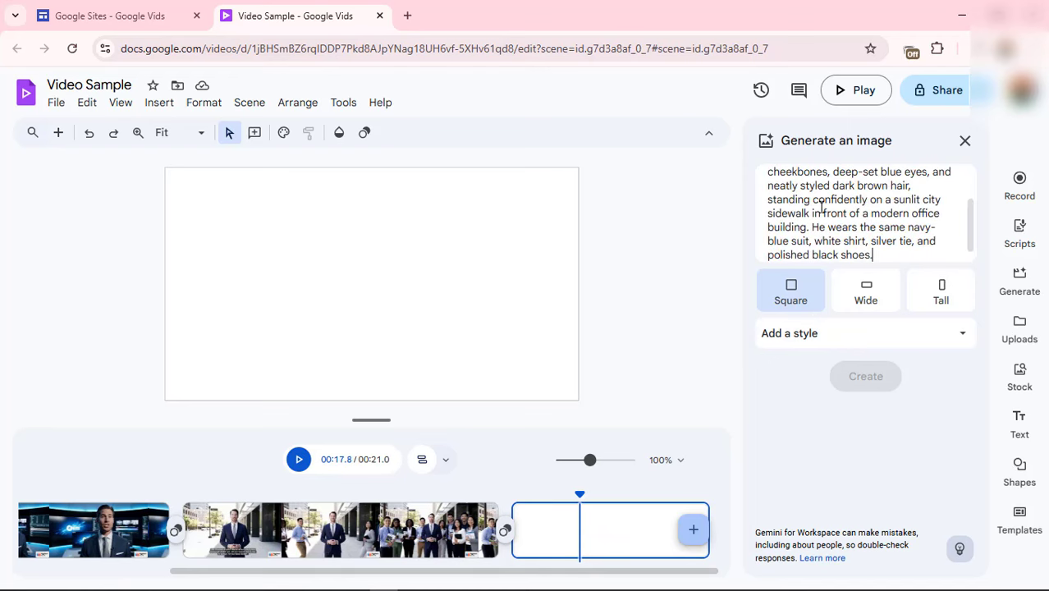
scroll(841, 217, up, 3)
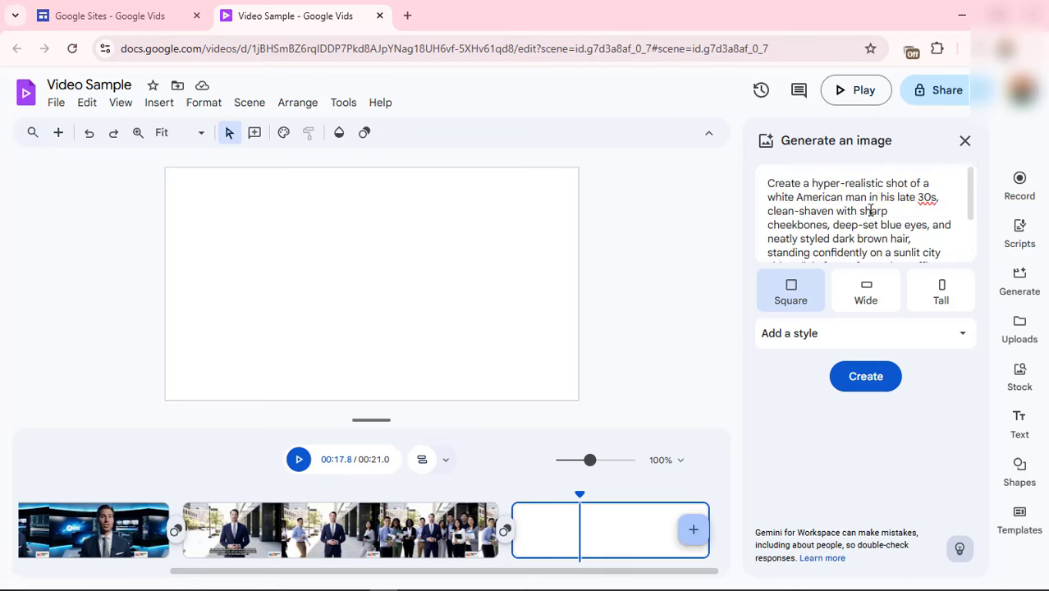
Step: Try the Wide, Tall and Square image formats and look through the available image styles without choosing one
click(863, 287)
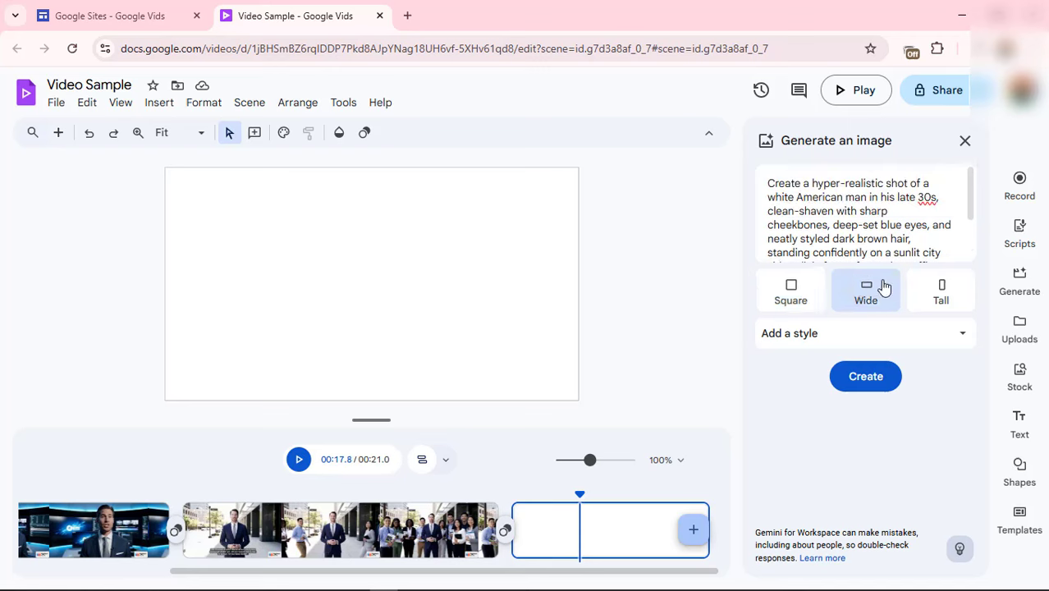
click(939, 289)
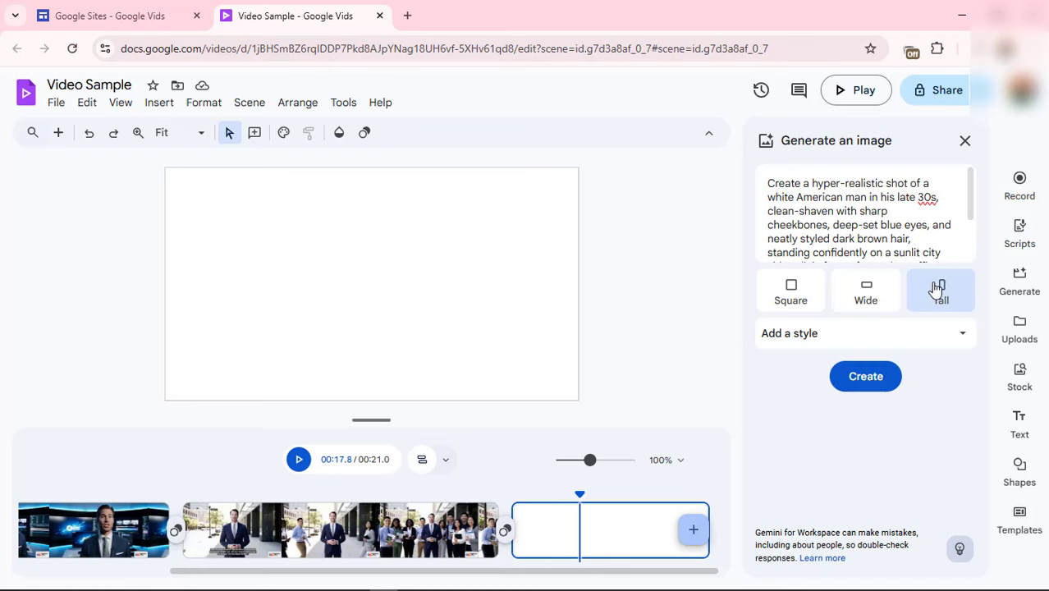
click(886, 294)
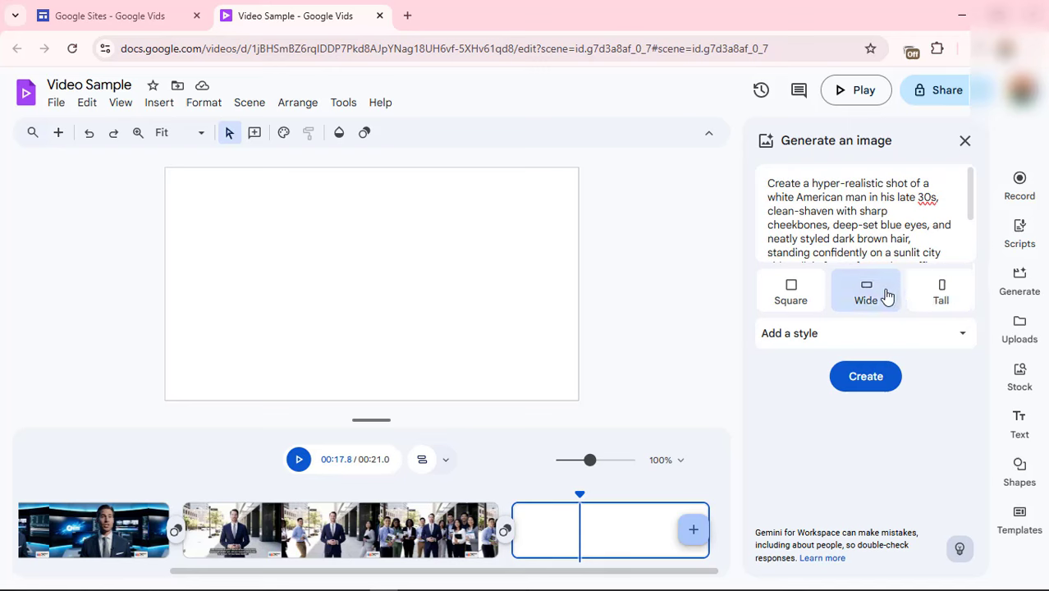
click(813, 295)
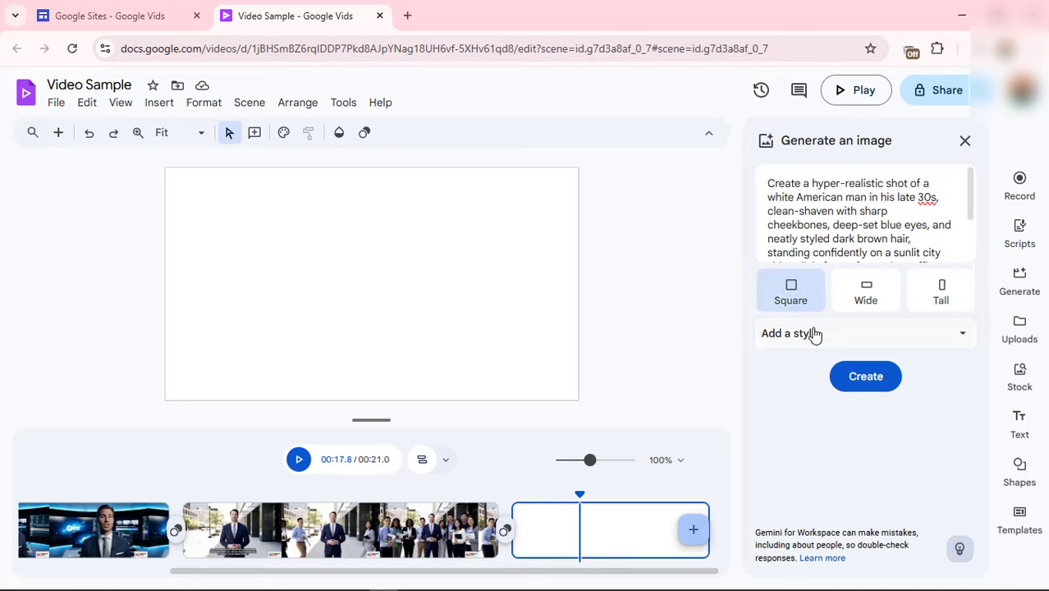
click(813, 333)
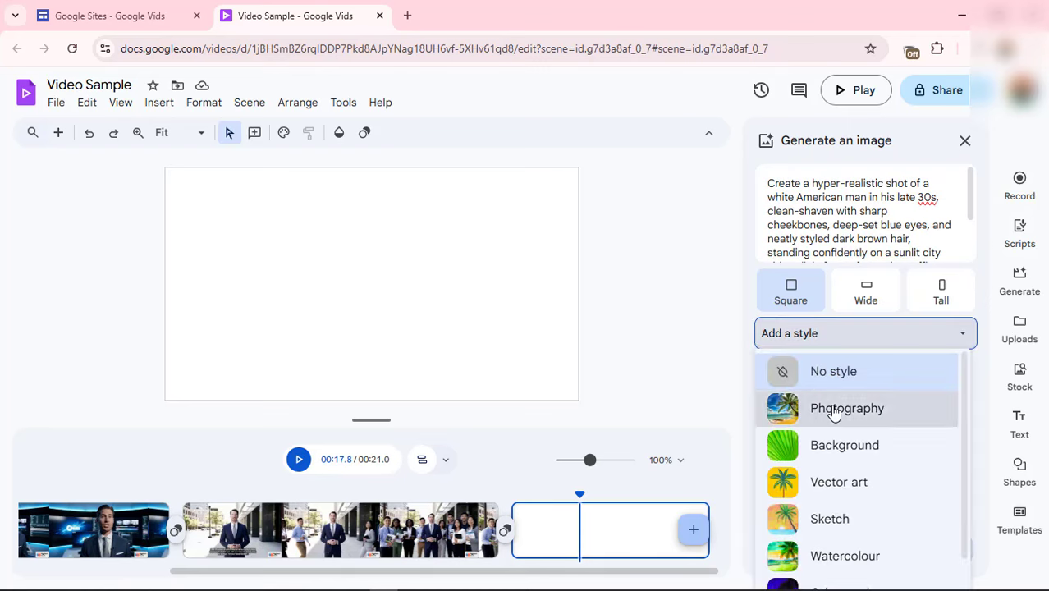
scroll(870, 435, down, 1)
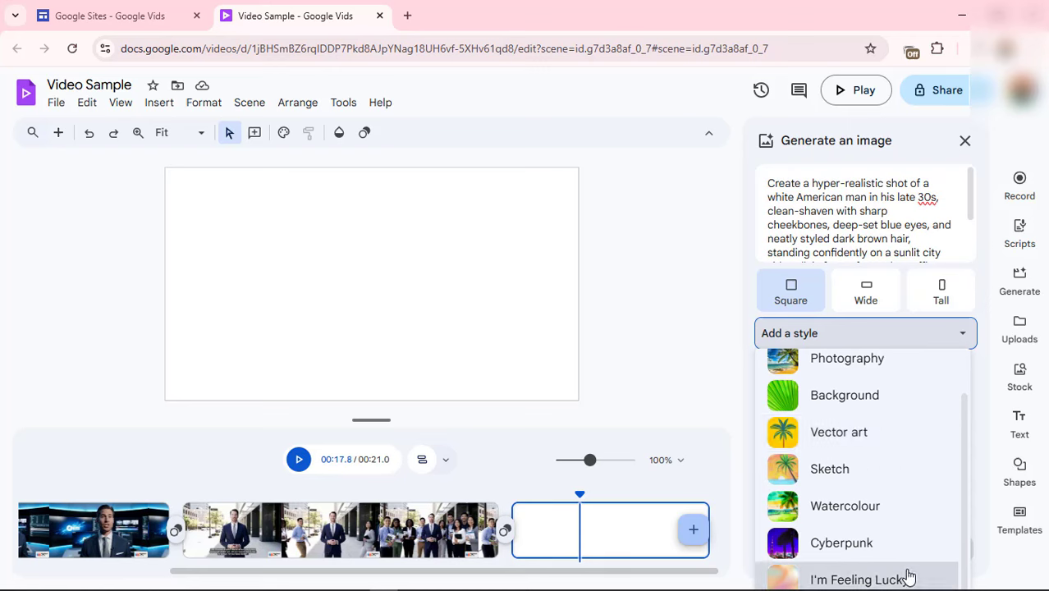
click(973, 378)
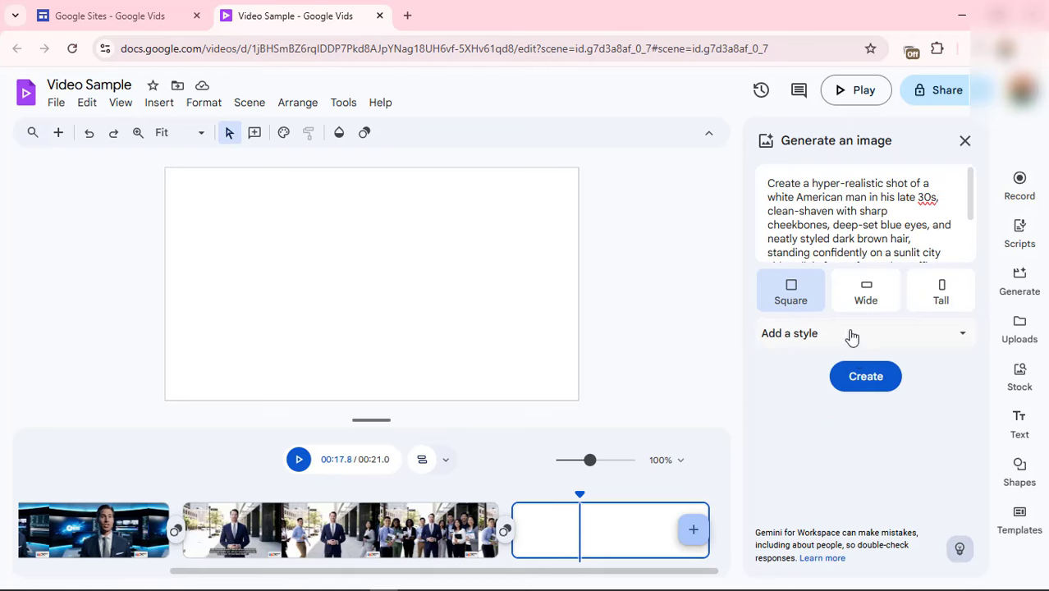
Step: Generate the images in Wide format with no style, and request more variations
click(865, 291)
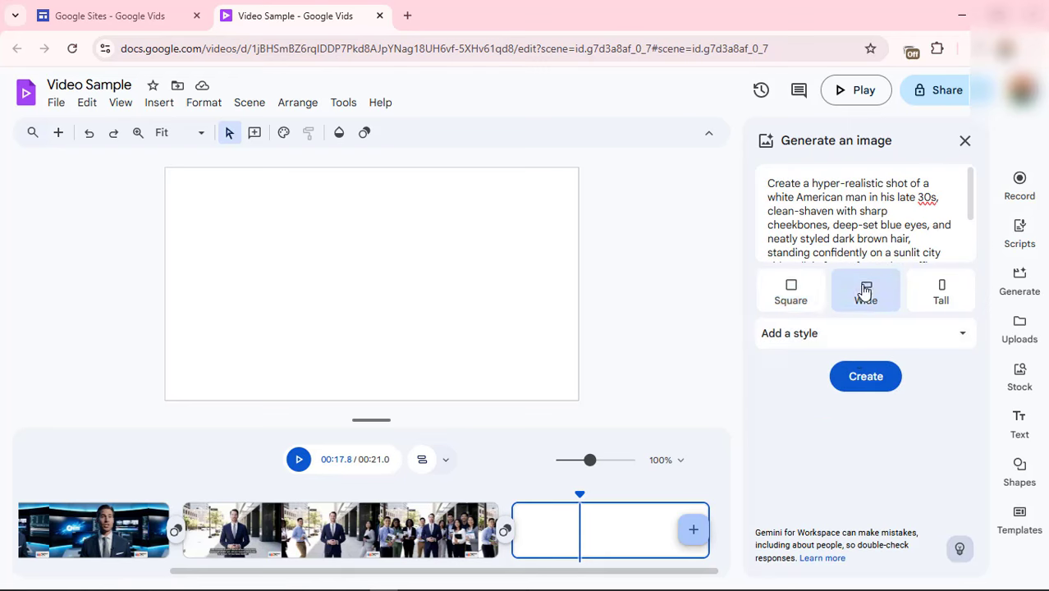
click(867, 377)
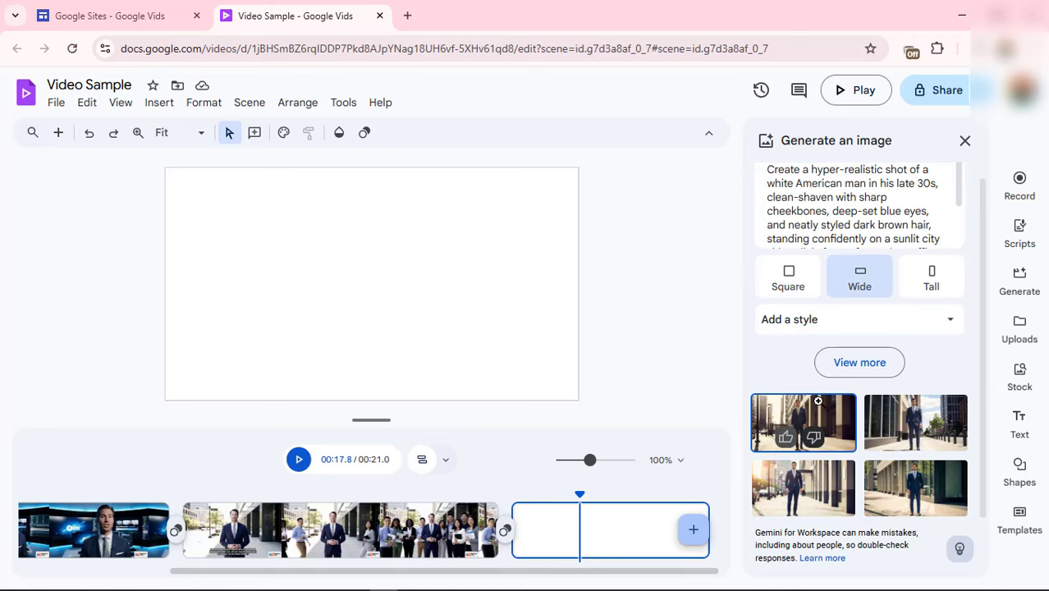
click(853, 367)
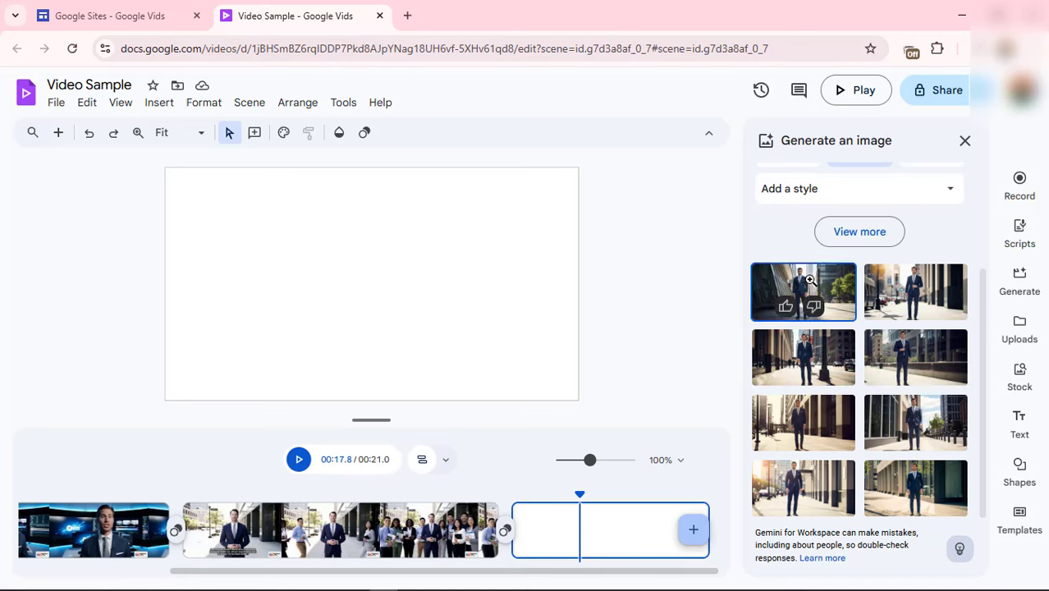
Step: Preview the generated images one after another and insert the eighth one into the blank scene
click(809, 280)
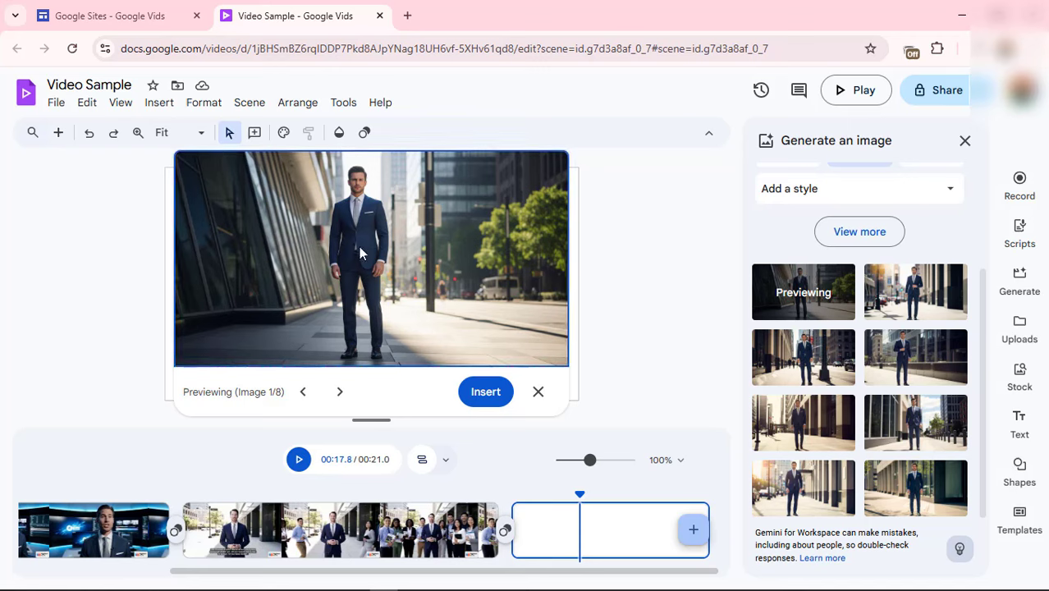
click(340, 393)
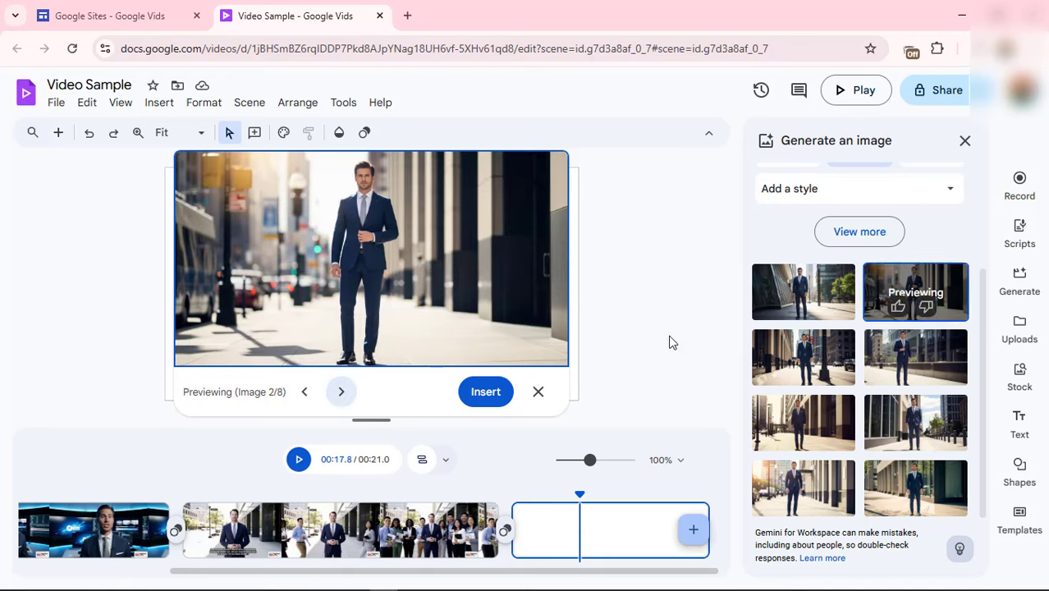
click(340, 394)
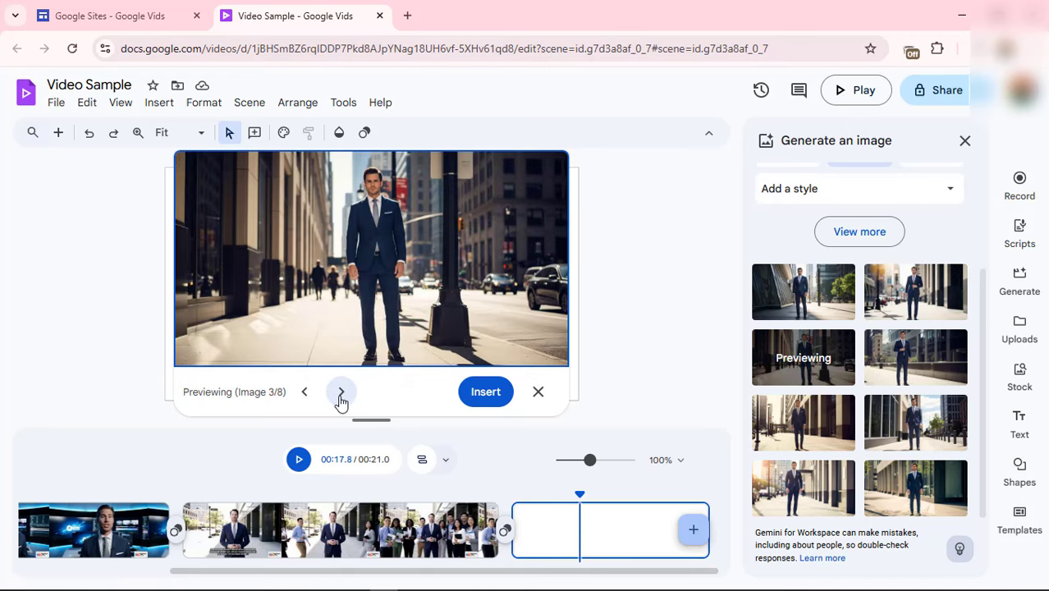
click(340, 394)
click(340, 394)
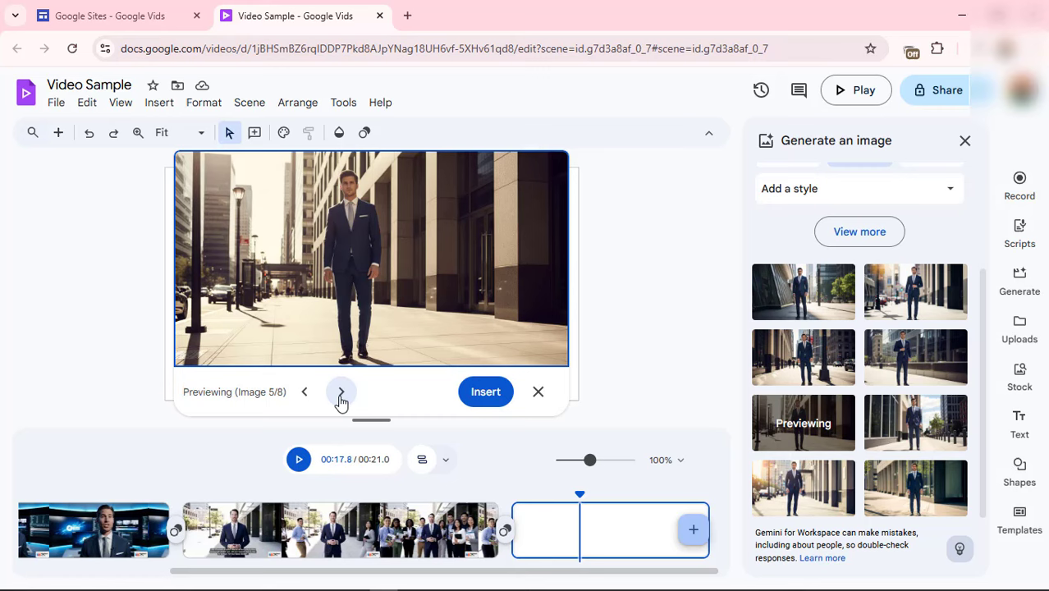
click(341, 394)
click(341, 394)
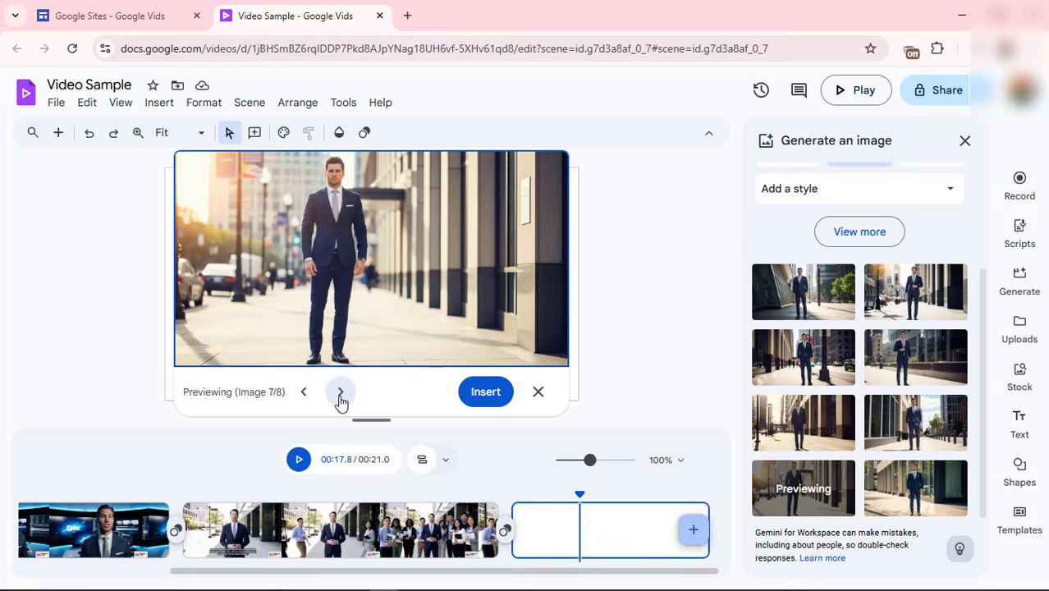
click(340, 394)
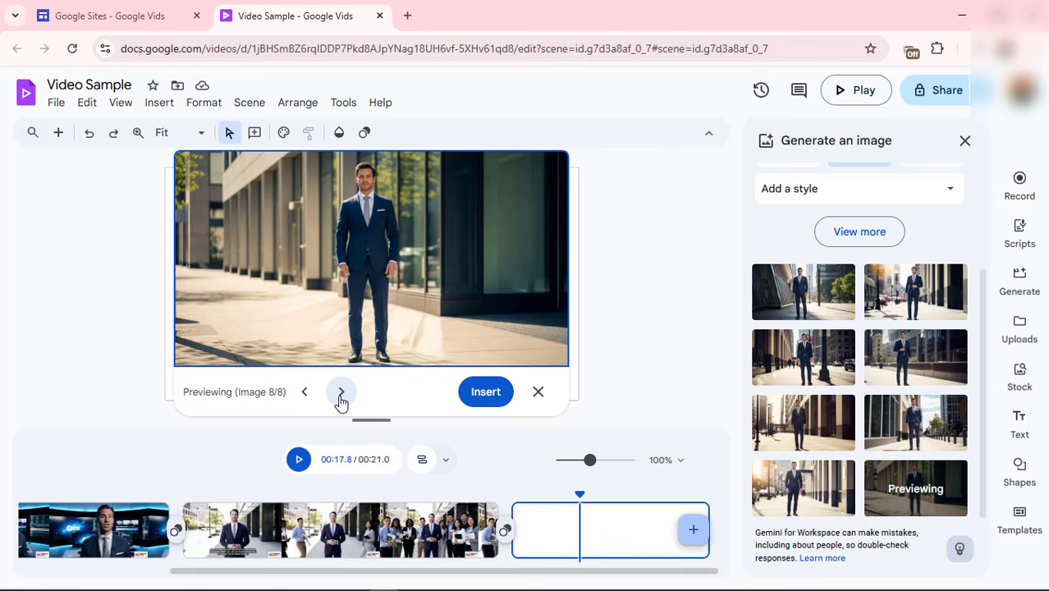
click(476, 395)
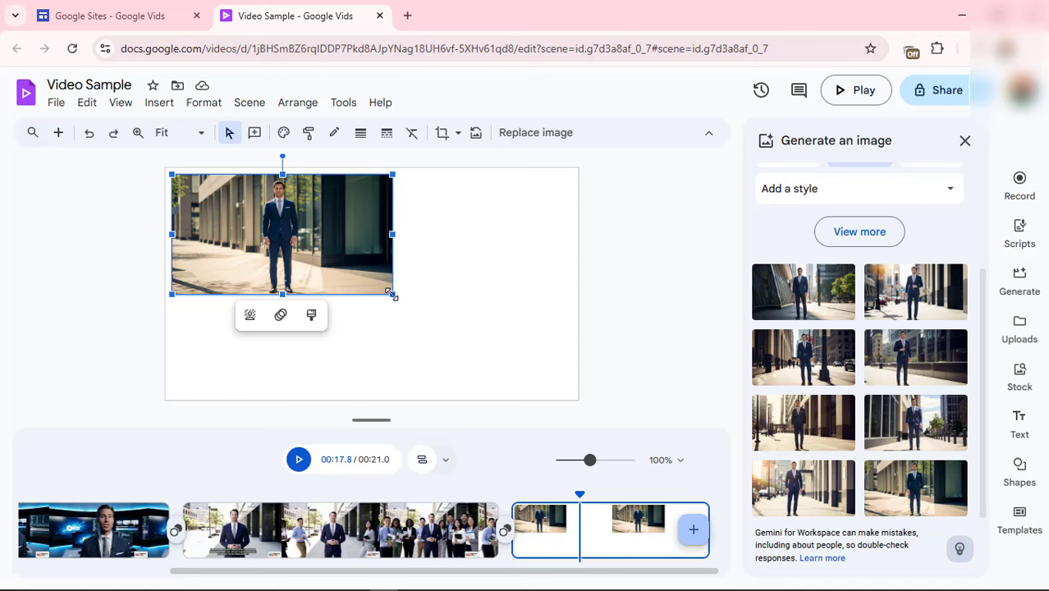
Step: Enlarge the inserted image to nearly fill the scene and set it as the scene background
drag(391, 294, 573, 394)
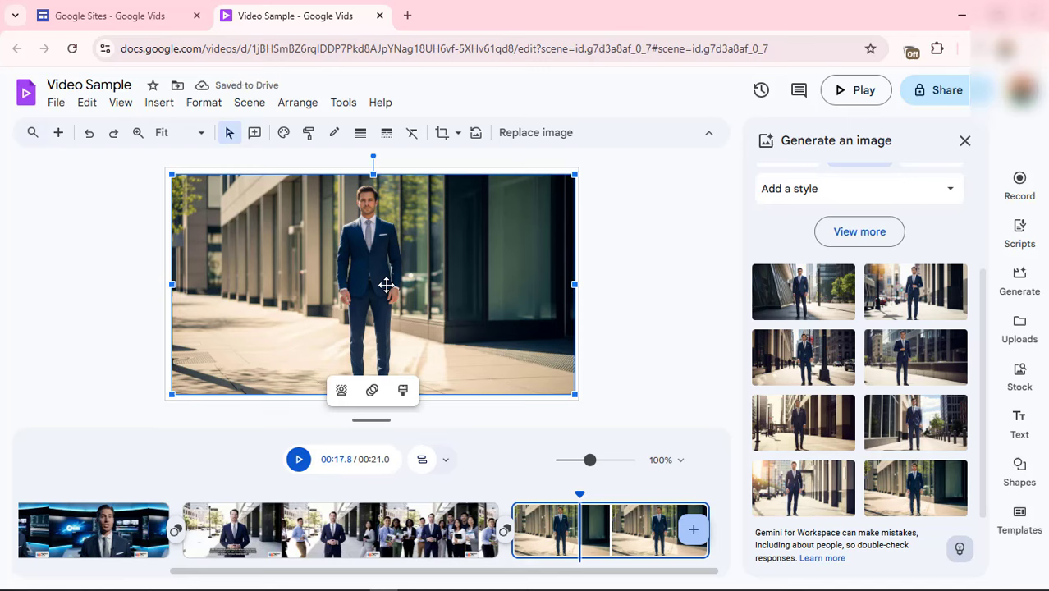
right_click(385, 284)
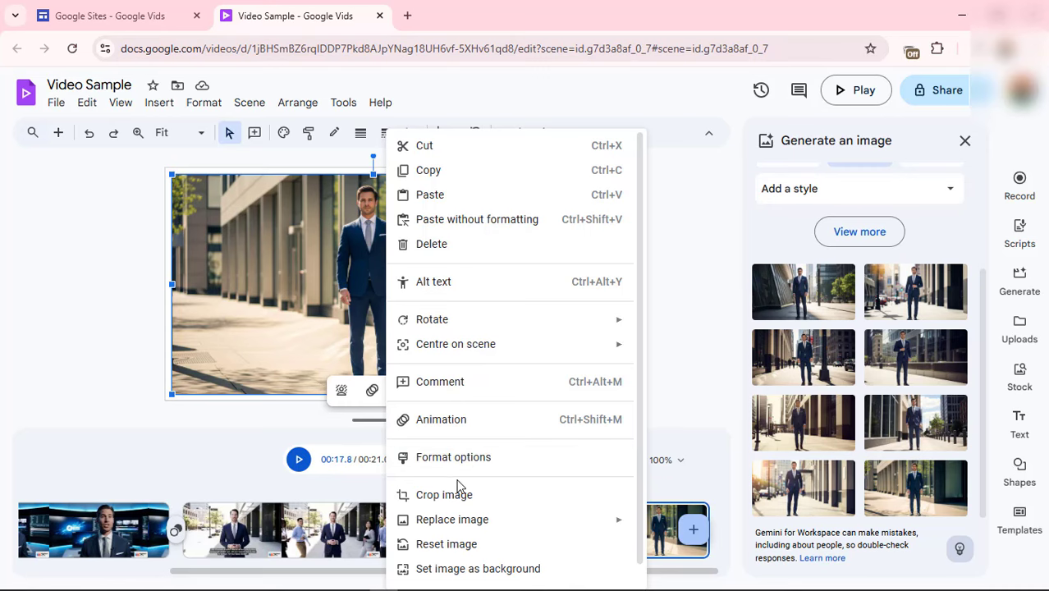
click(459, 571)
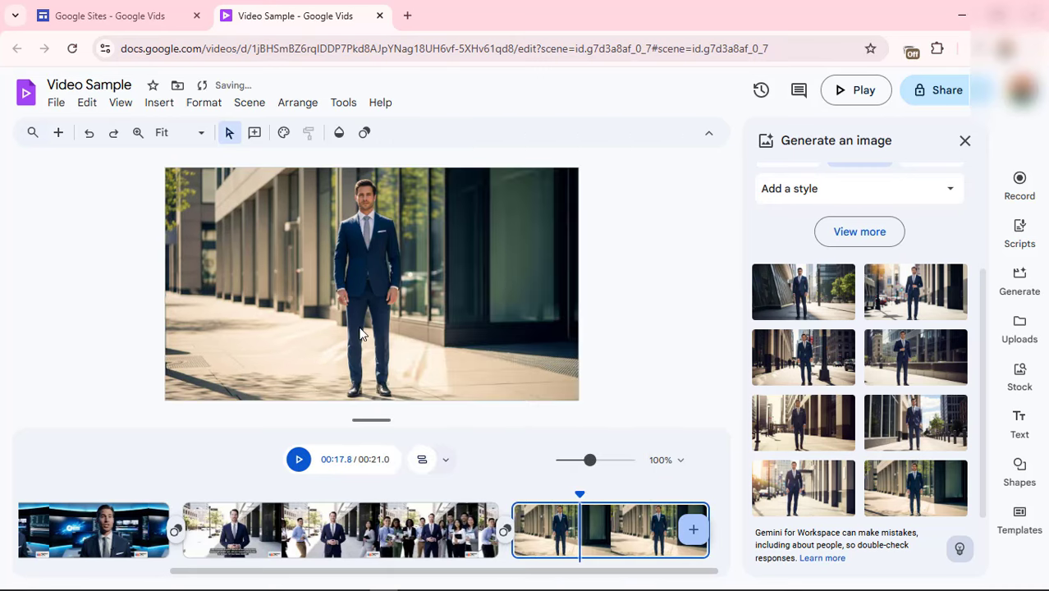
Step: Try removing the background of the street image of the man in the suit, and undo the removal
click(470, 285)
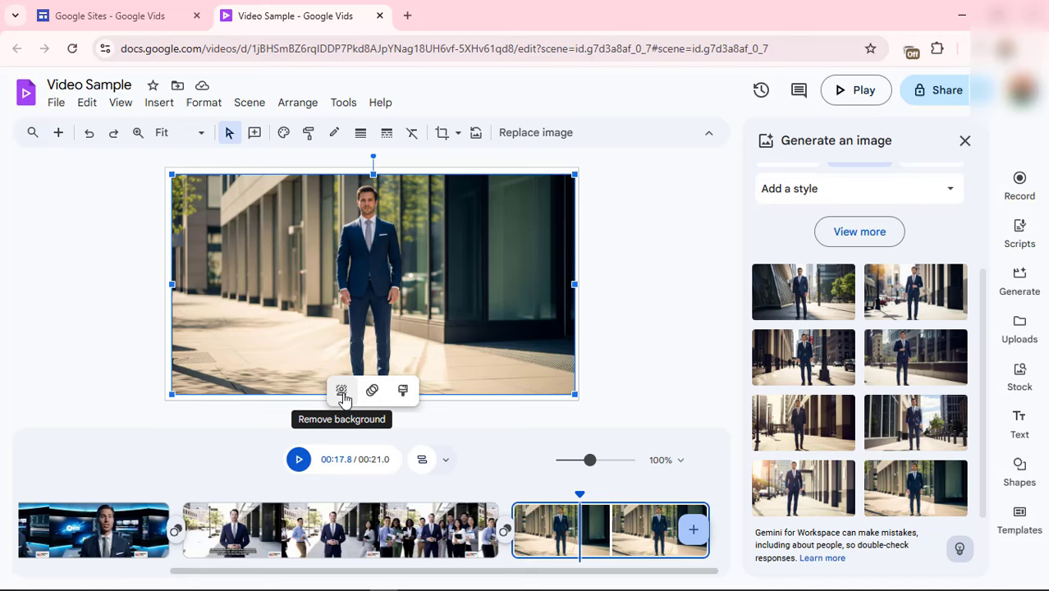
click(343, 396)
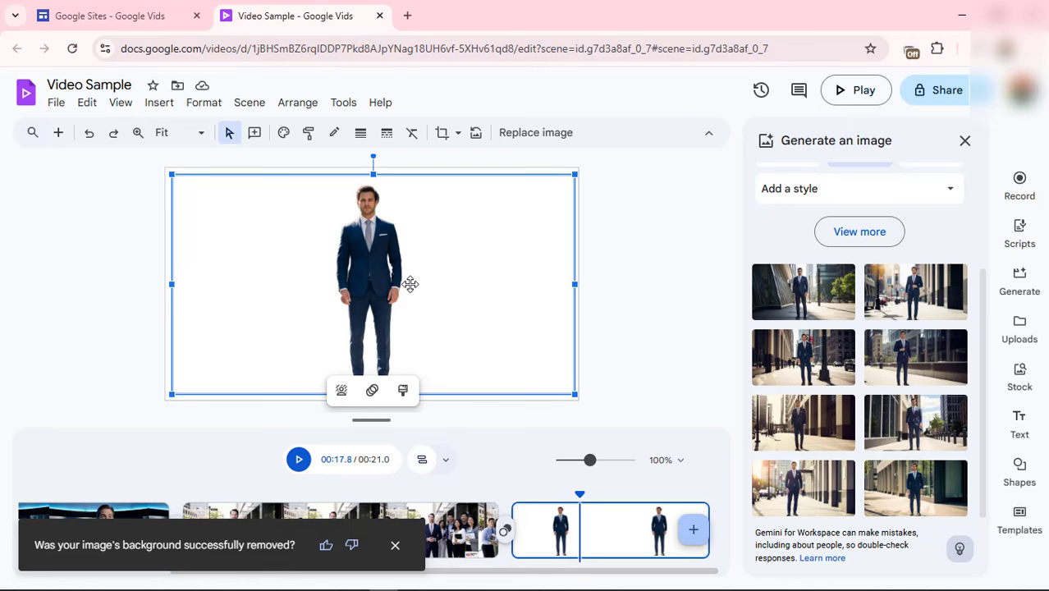
key(ctrl+z)
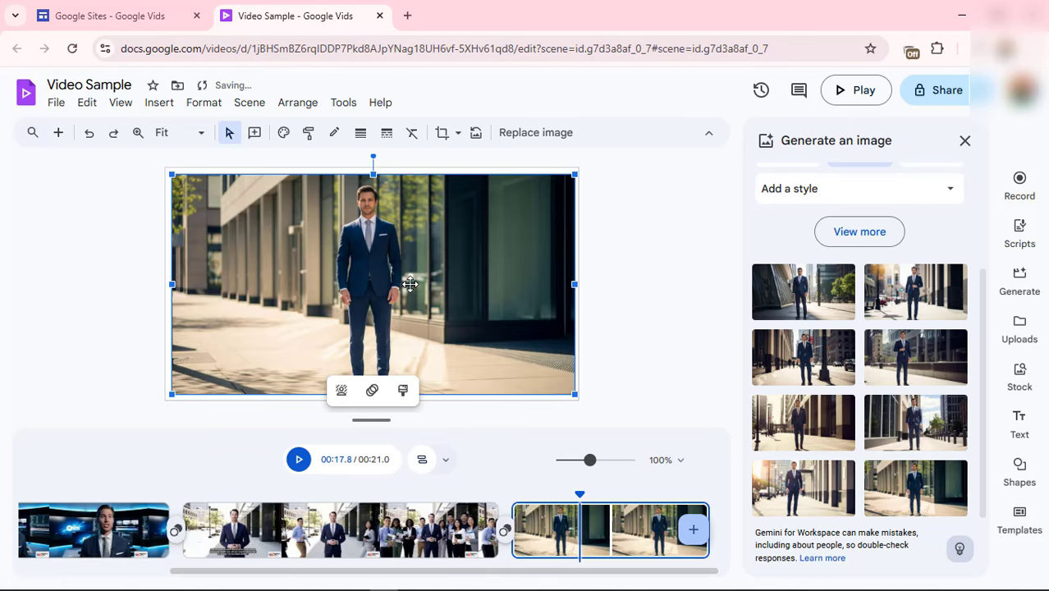
Step: Look through the image's photo effect, enter and exit, and loop animations without applying one
click(371, 392)
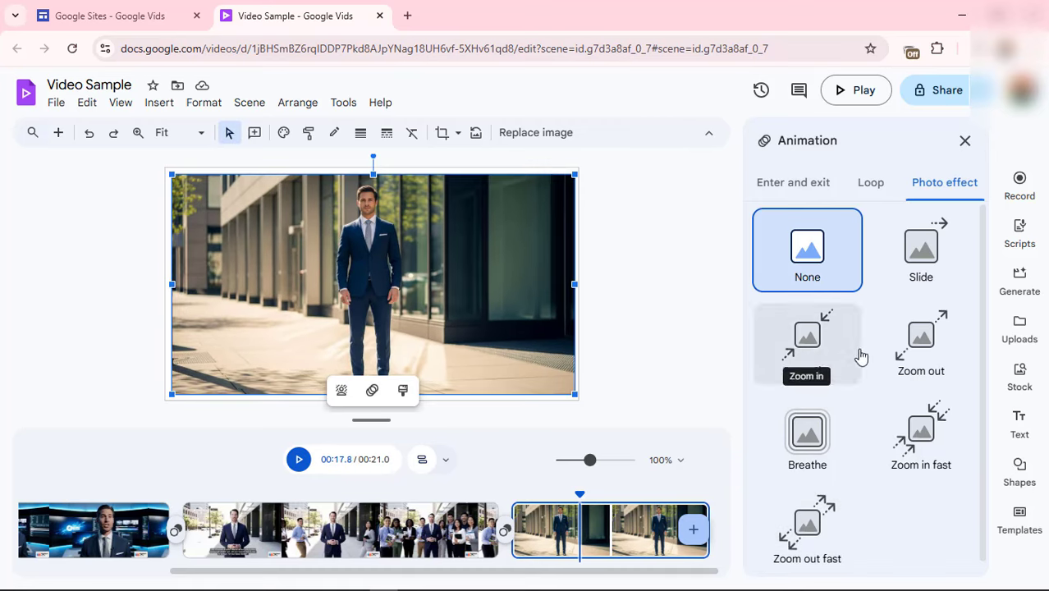
click(823, 186)
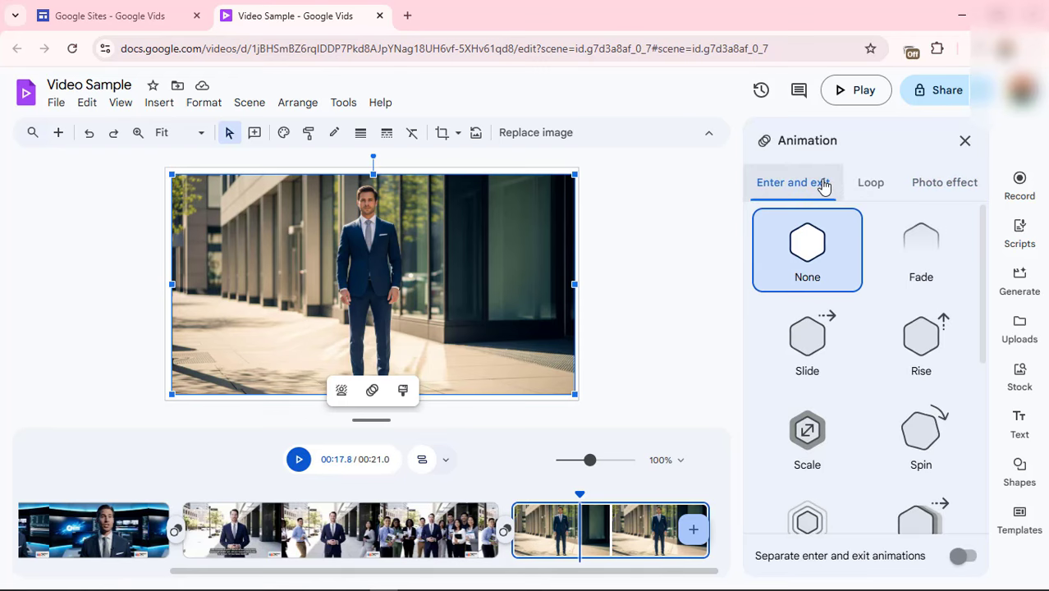
click(875, 190)
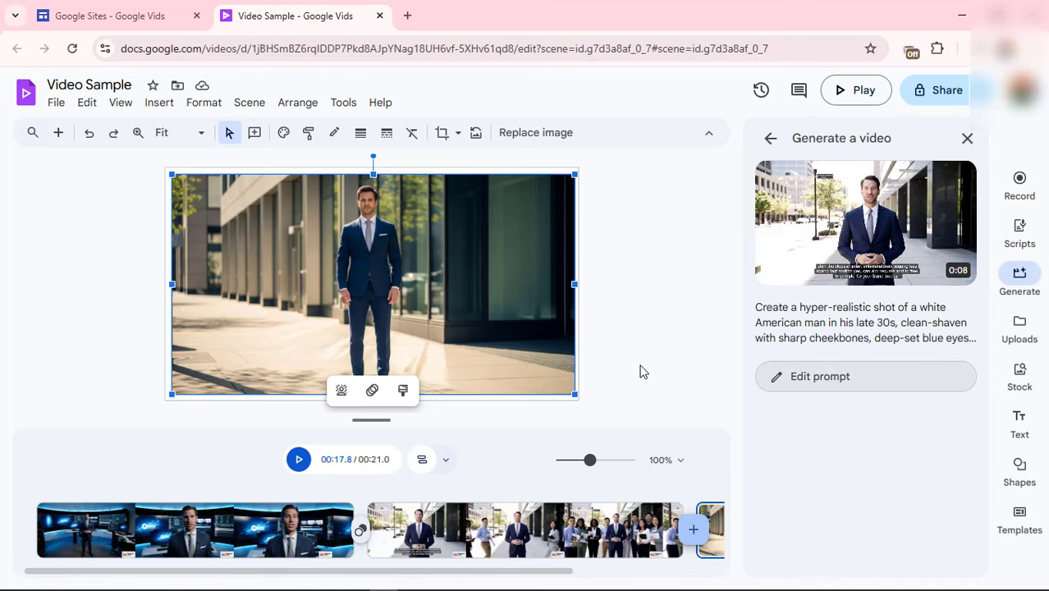
Step: Delete the street image from the last scene and place the playhead at about 3.6 seconds in the first scene
click(588, 319)
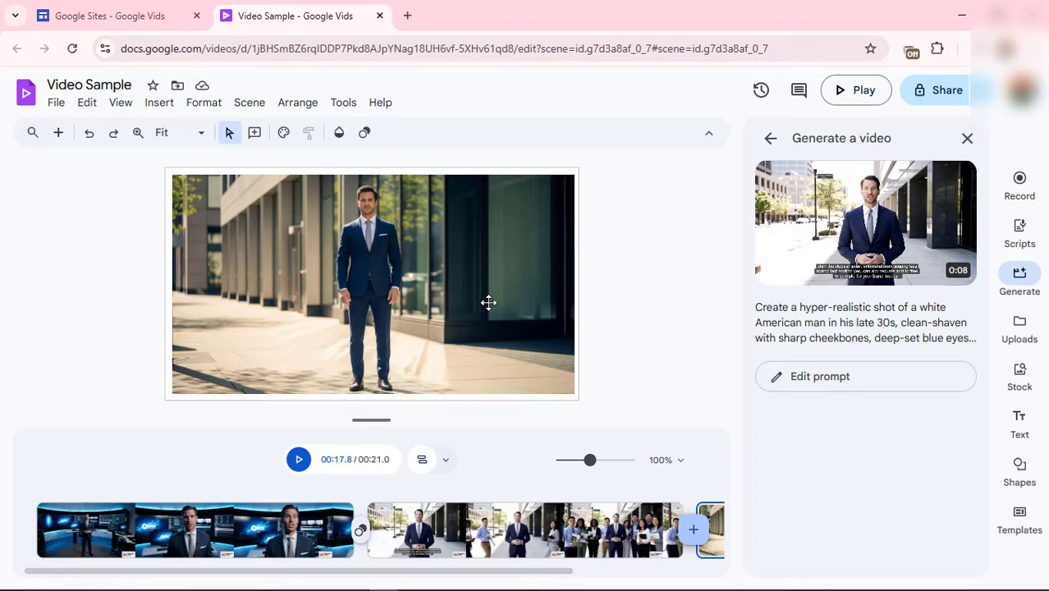
click(488, 302)
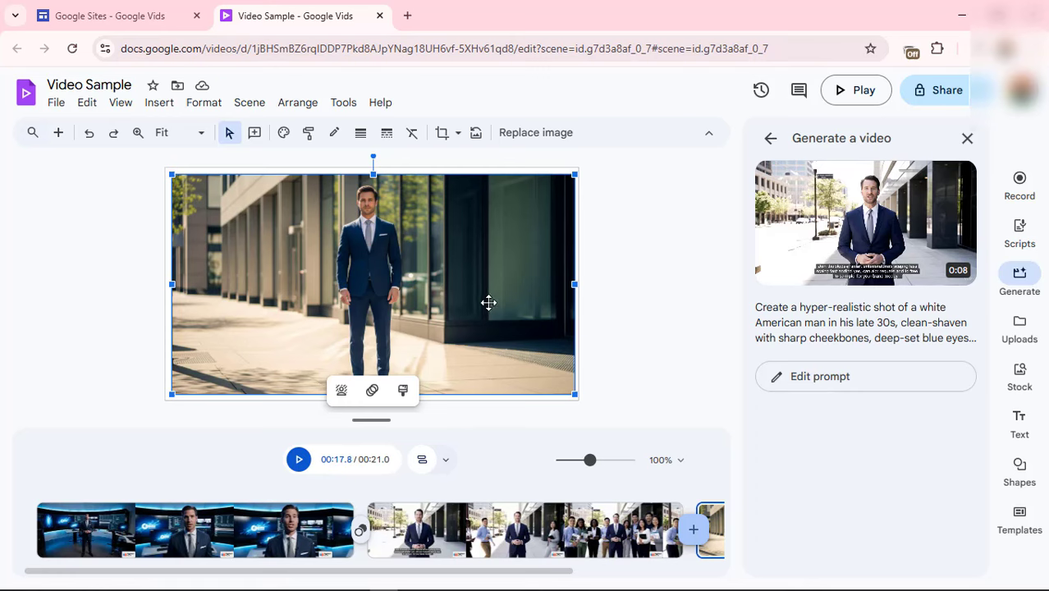
key(Delete)
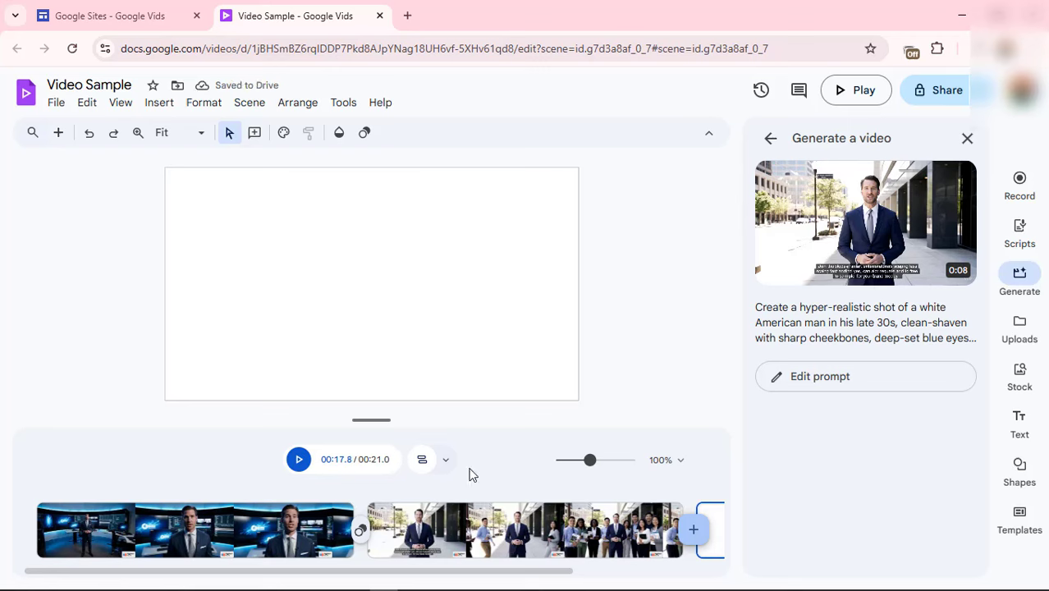
click(180, 498)
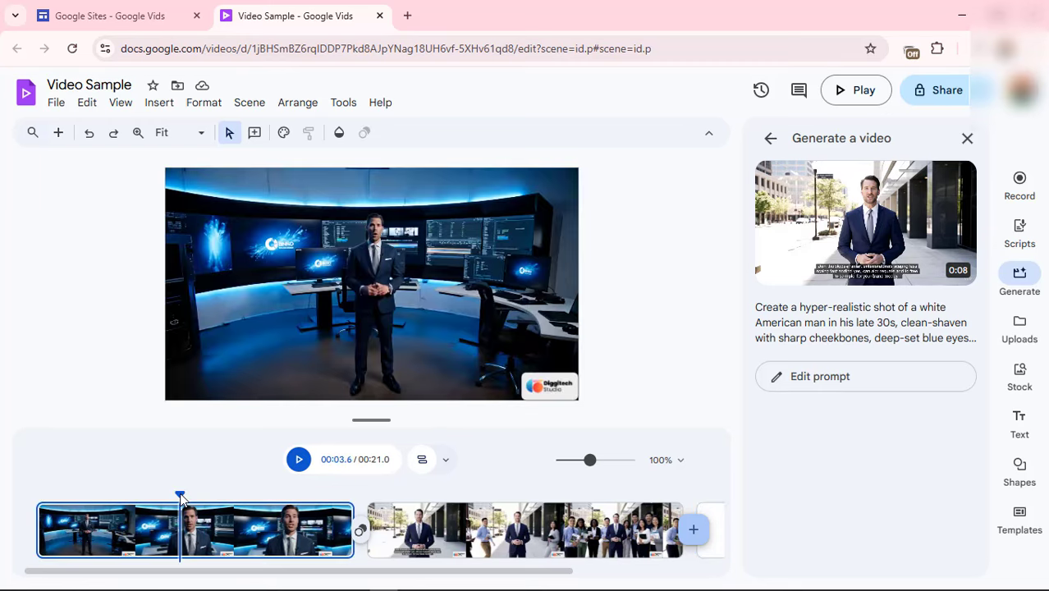